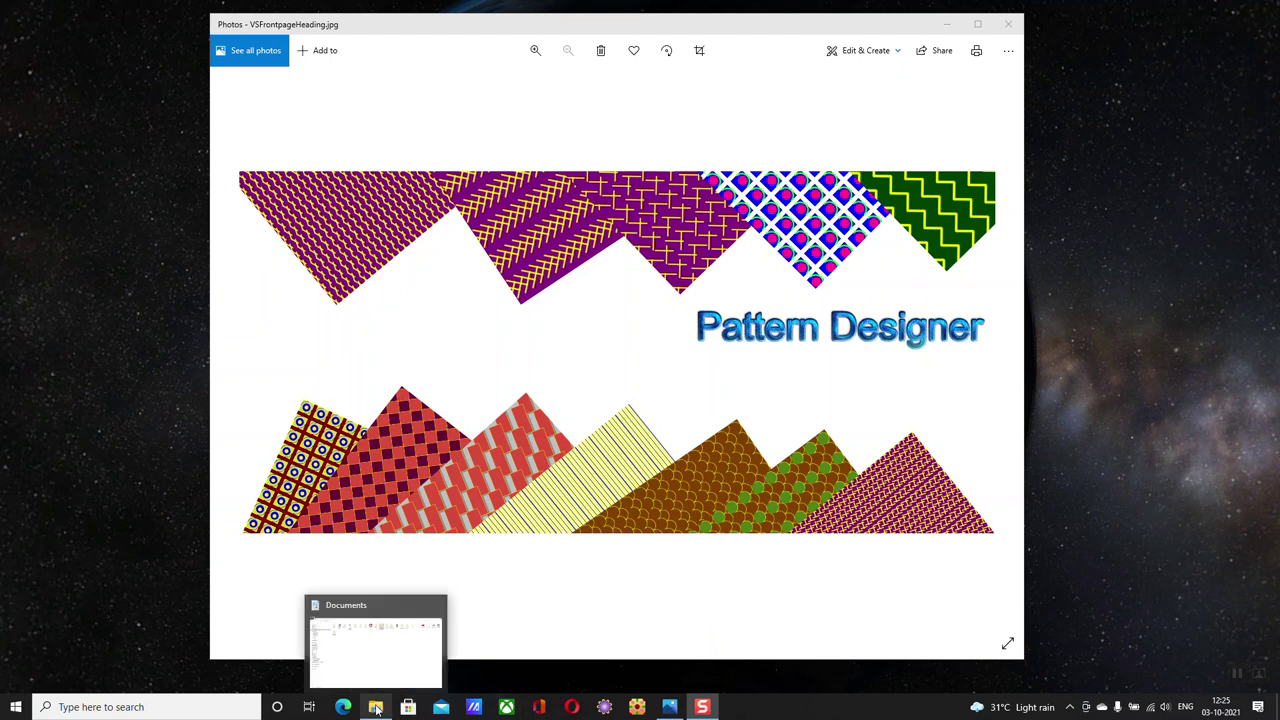
Look over the subfolders of the Pattern Designer VS folder in Documents
left_click(376, 707)
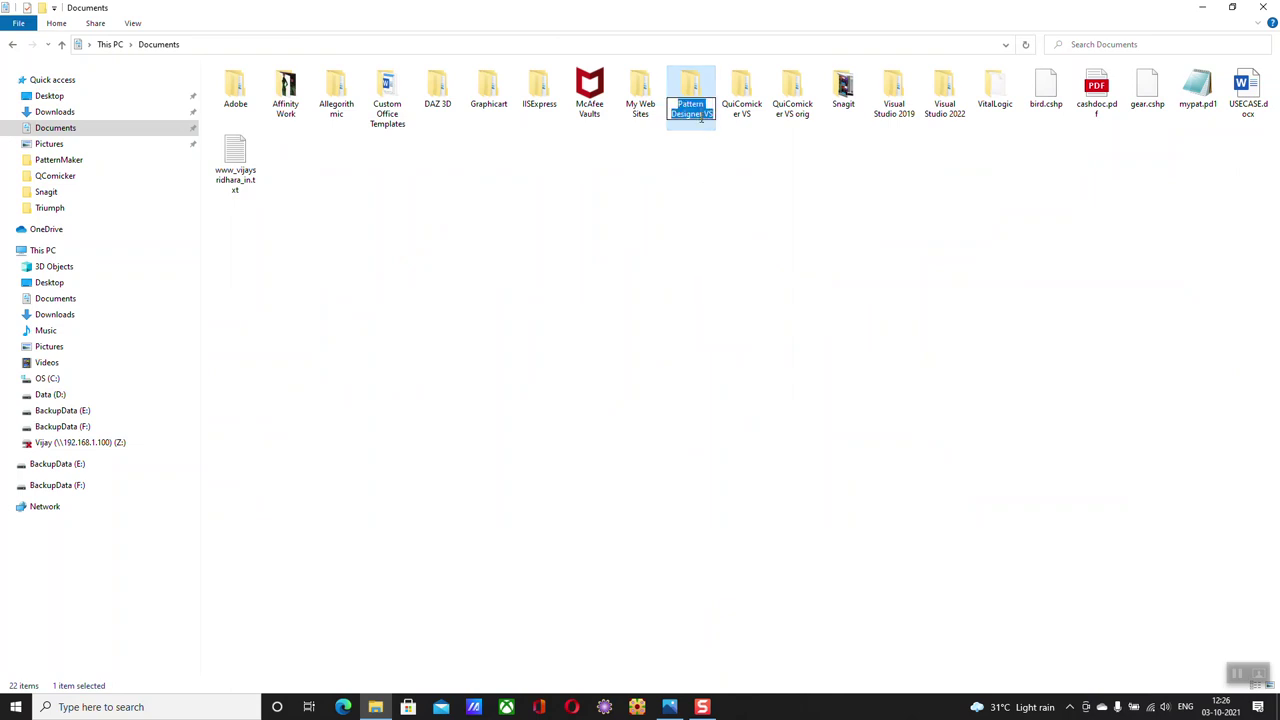
left_click(716, 192)
double_click(691, 113)
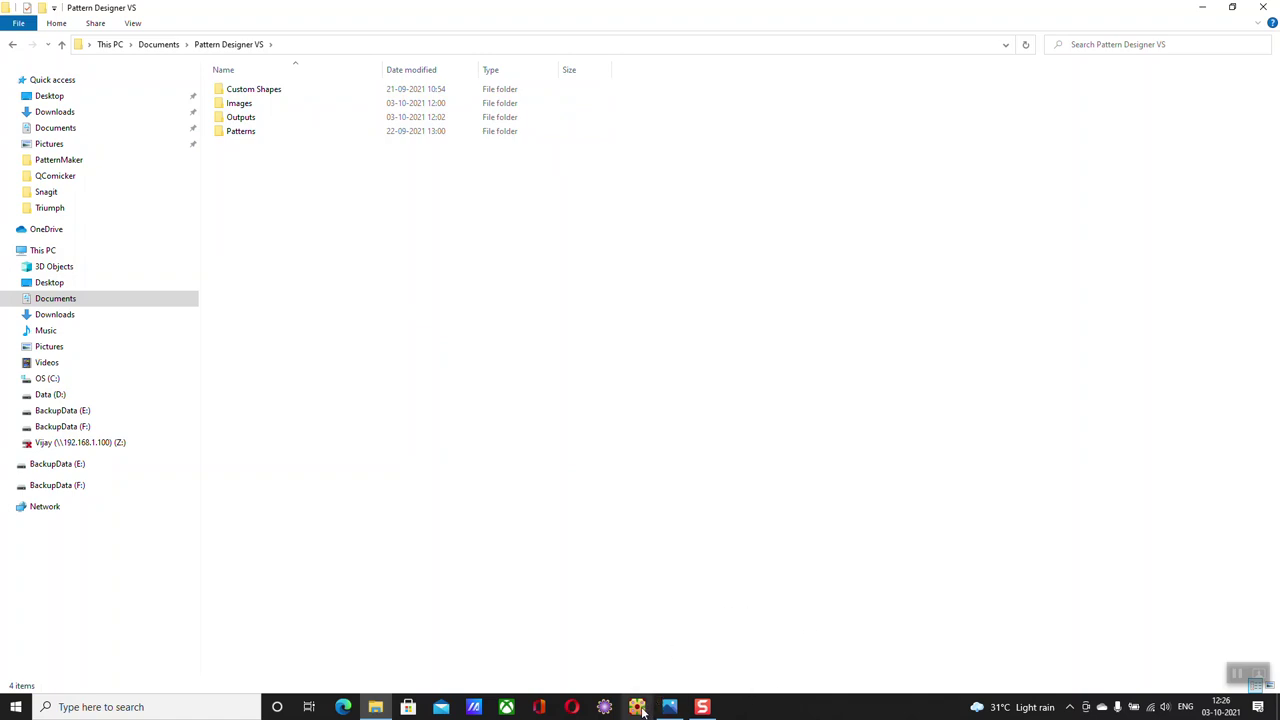
left_click(1201, 7)
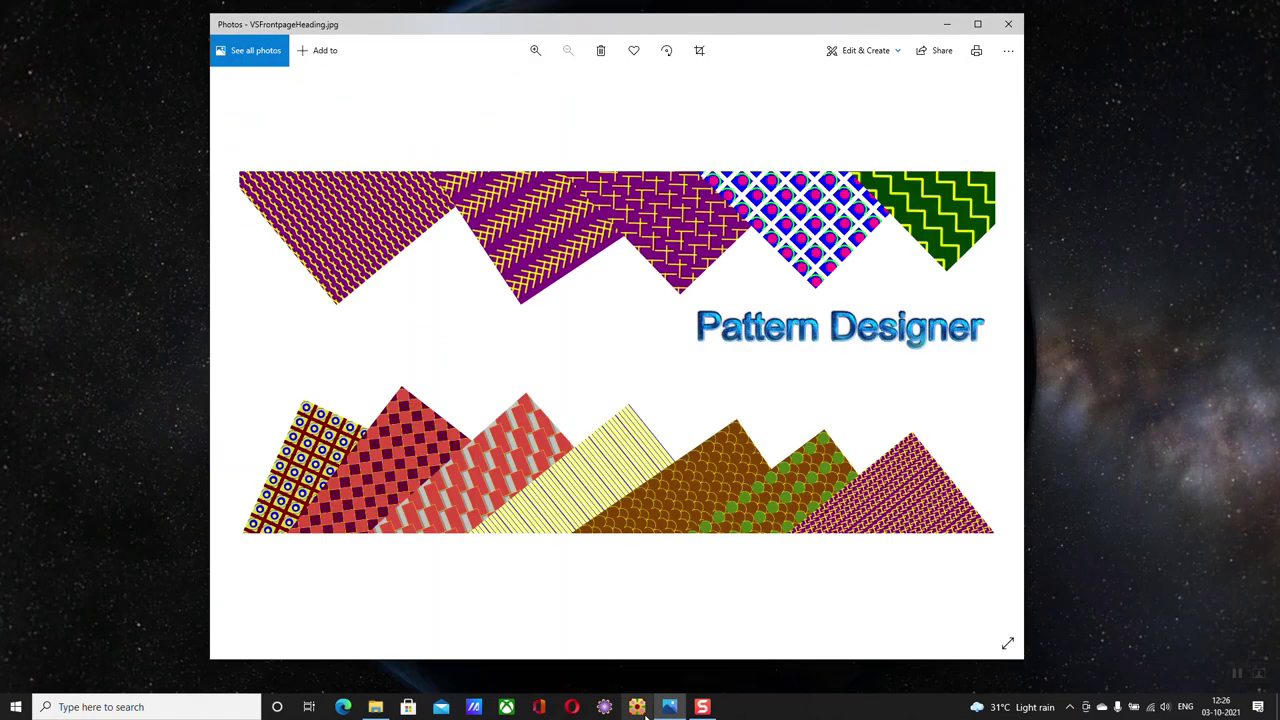
Clear the image viewer from the desktop and launch Pattern Designer
left_click(947, 23)
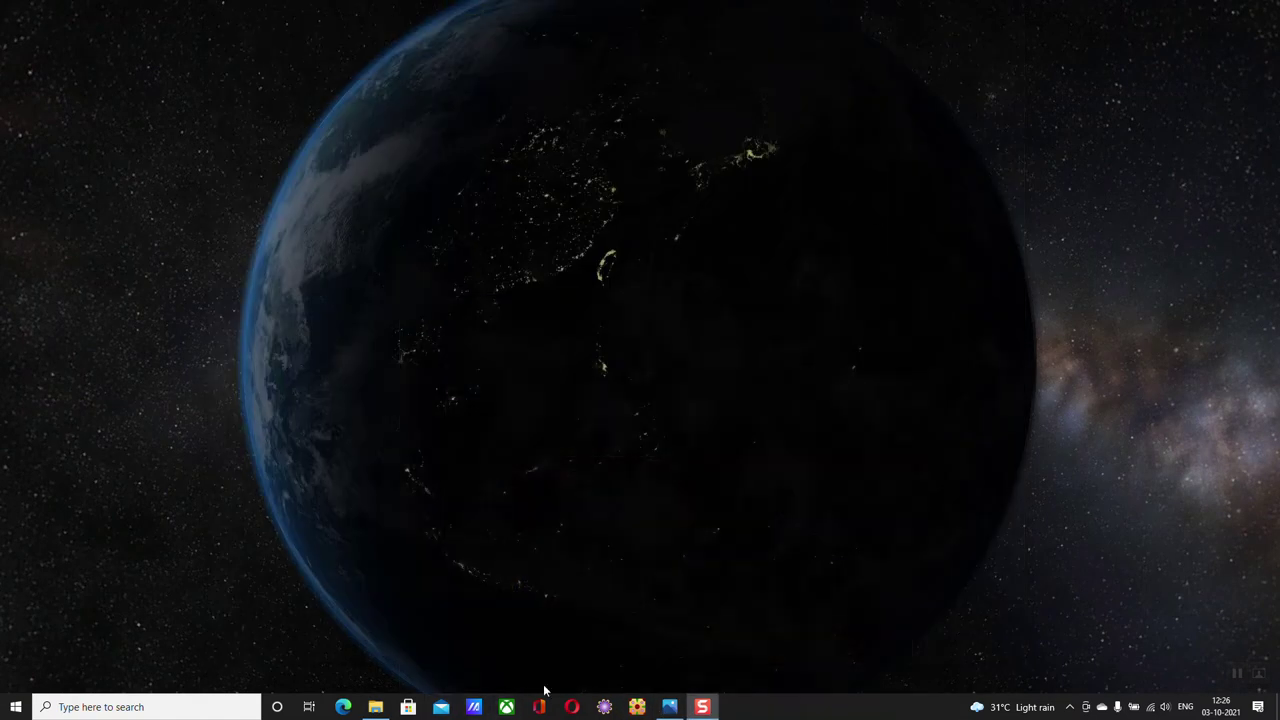
left_click(604, 707)
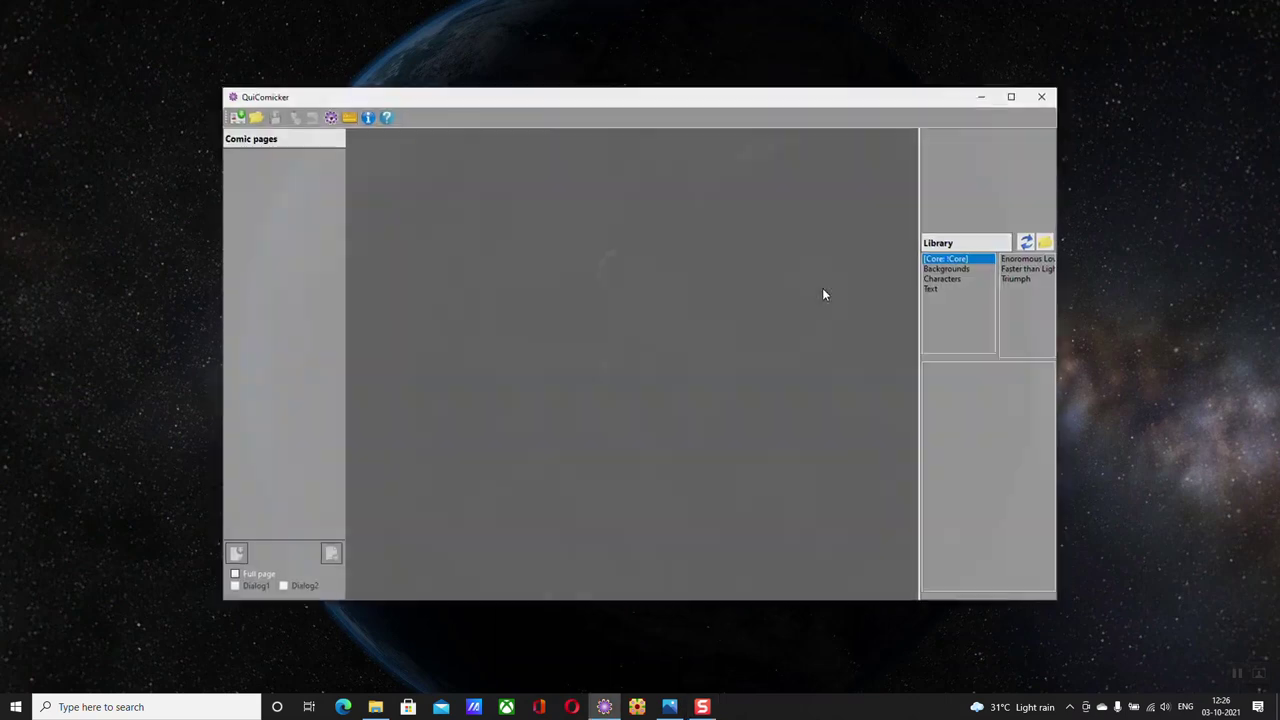
left_click(1043, 96)
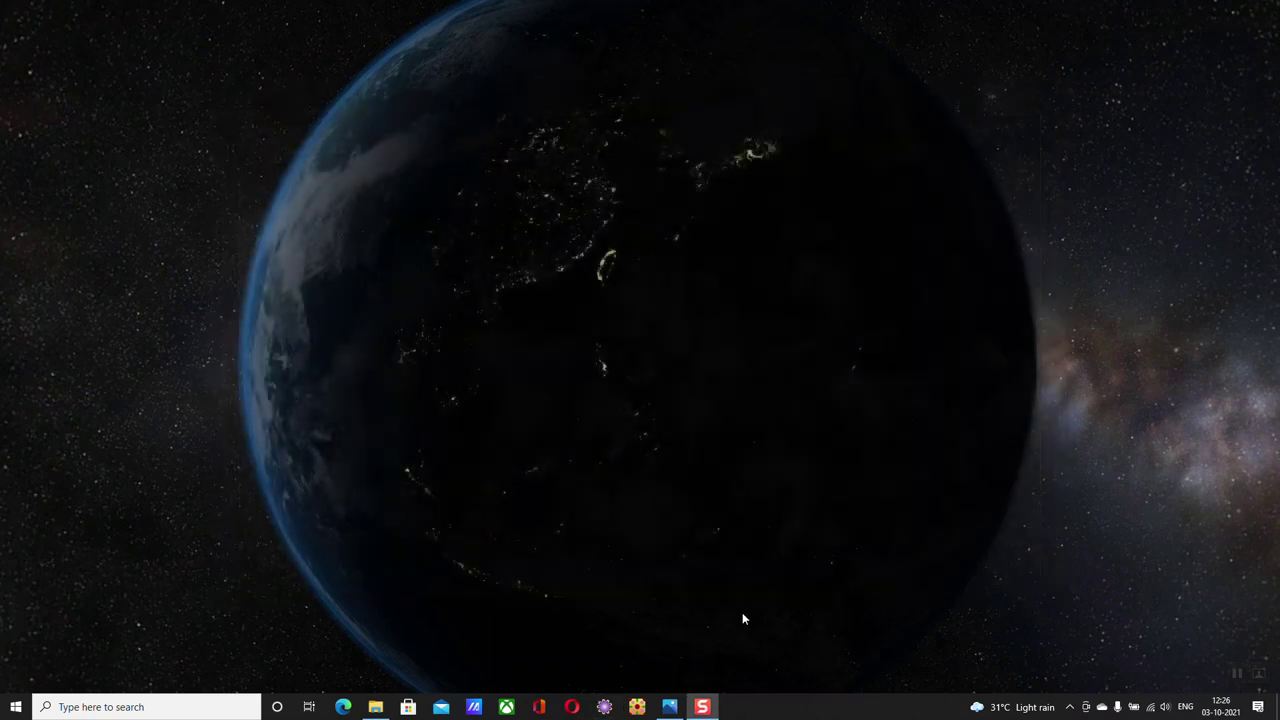
left_click(637, 707)
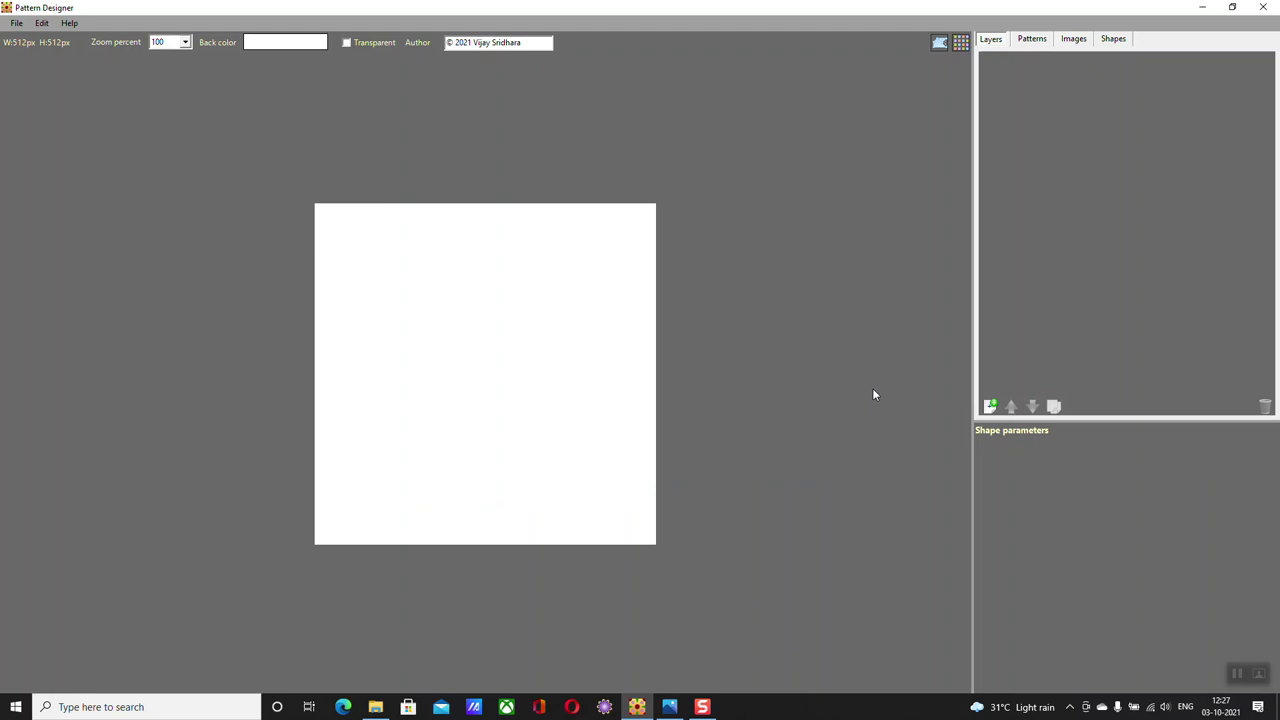
left_click(47, 24)
left_click(61, 41)
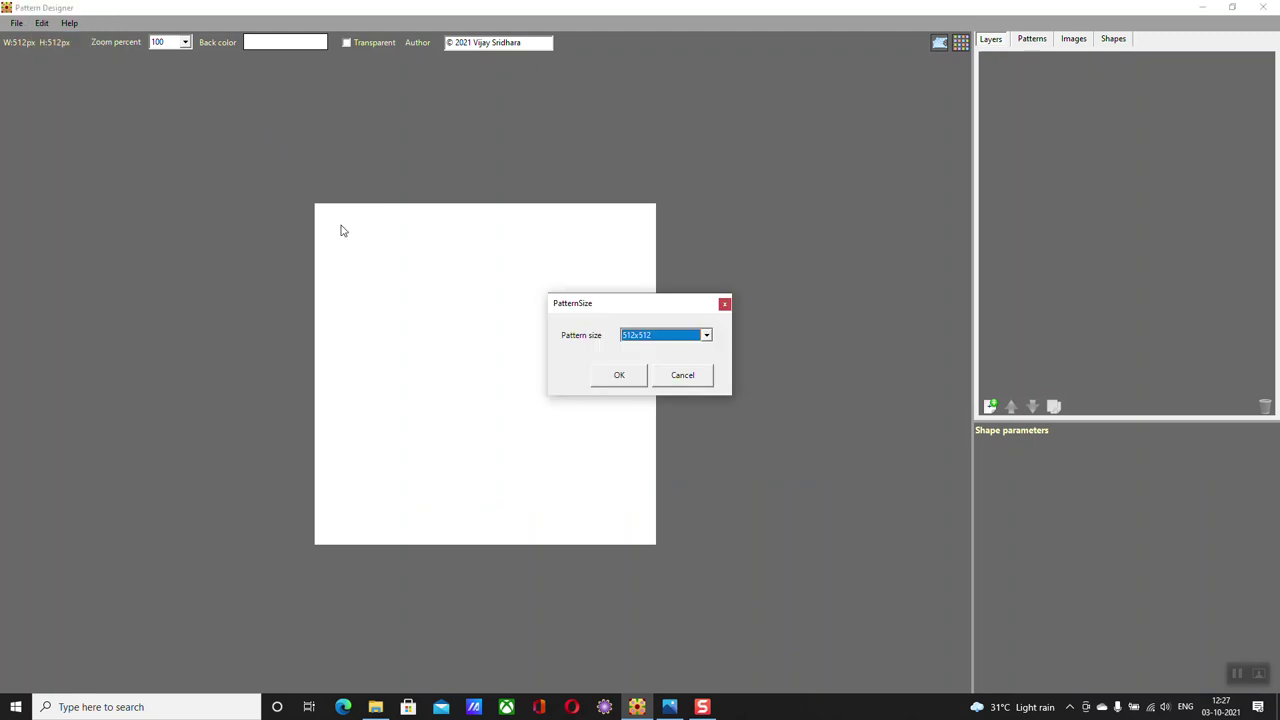
left_click(689, 340)
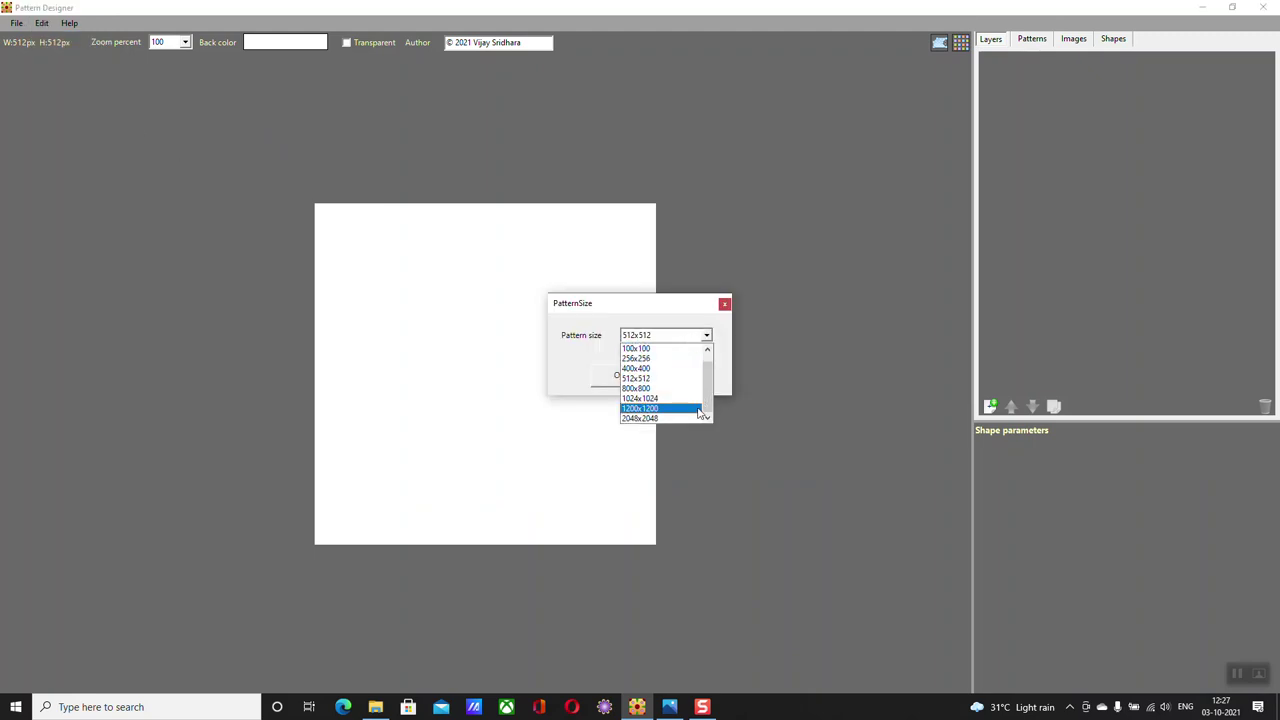
left_click(687, 418)
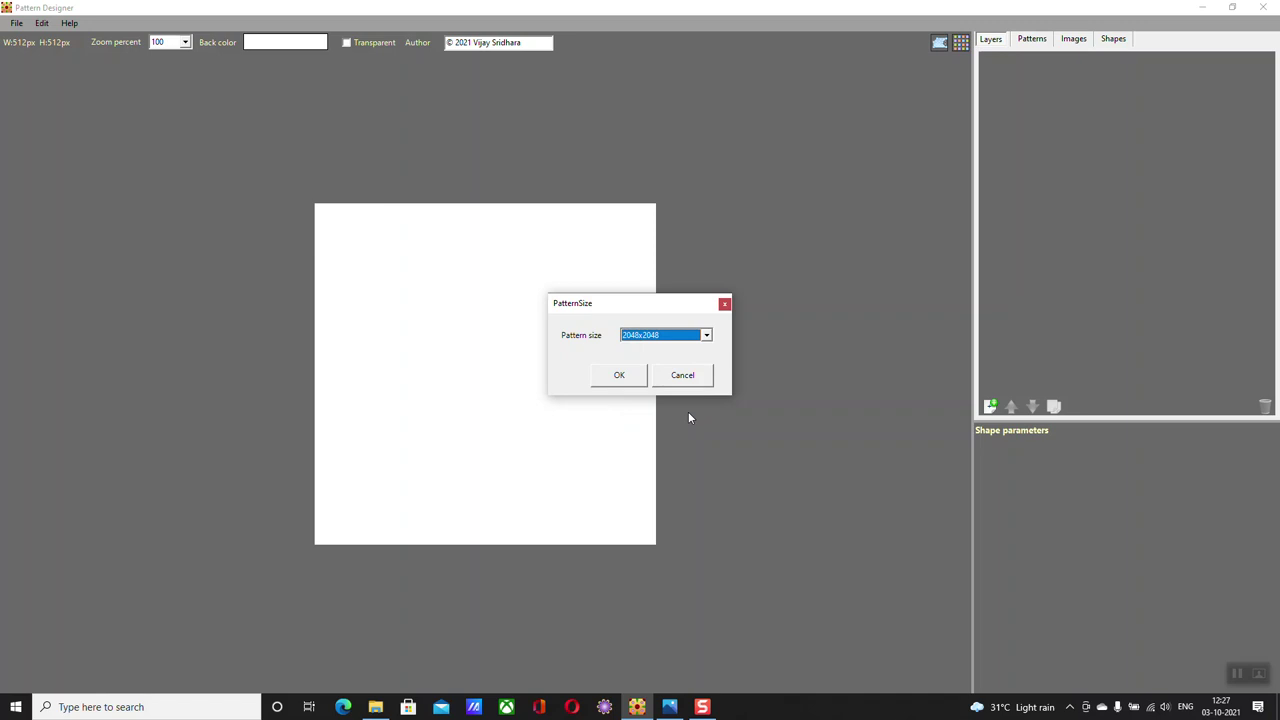
left_click(683, 378)
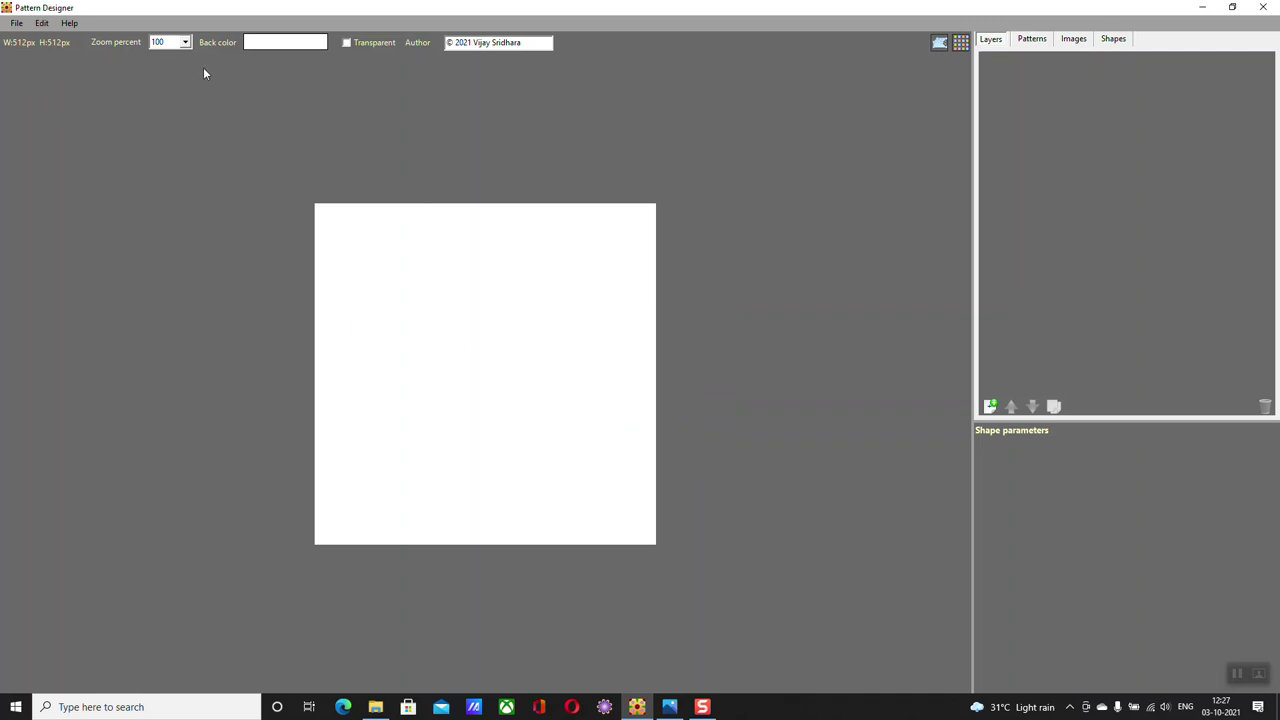
Preview the blank canvas at 25 percent zoom and return it to 100 percent
left_click(185, 42)
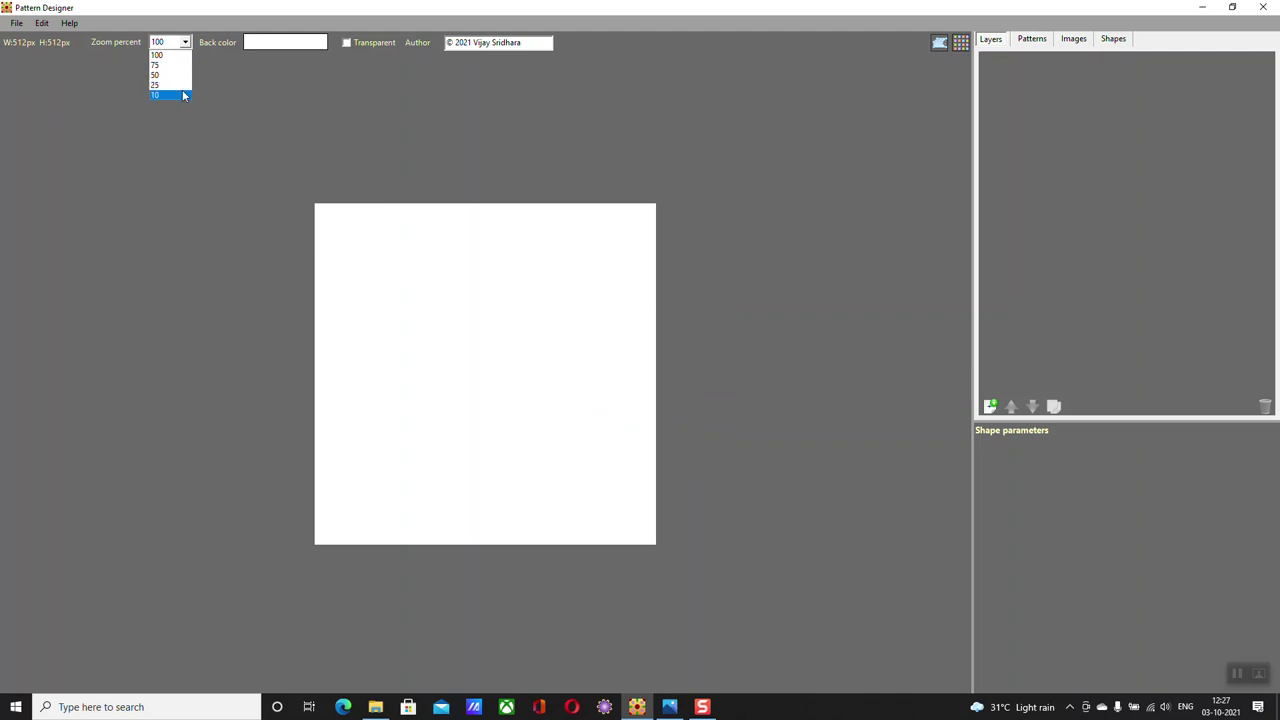
left_click(184, 87)
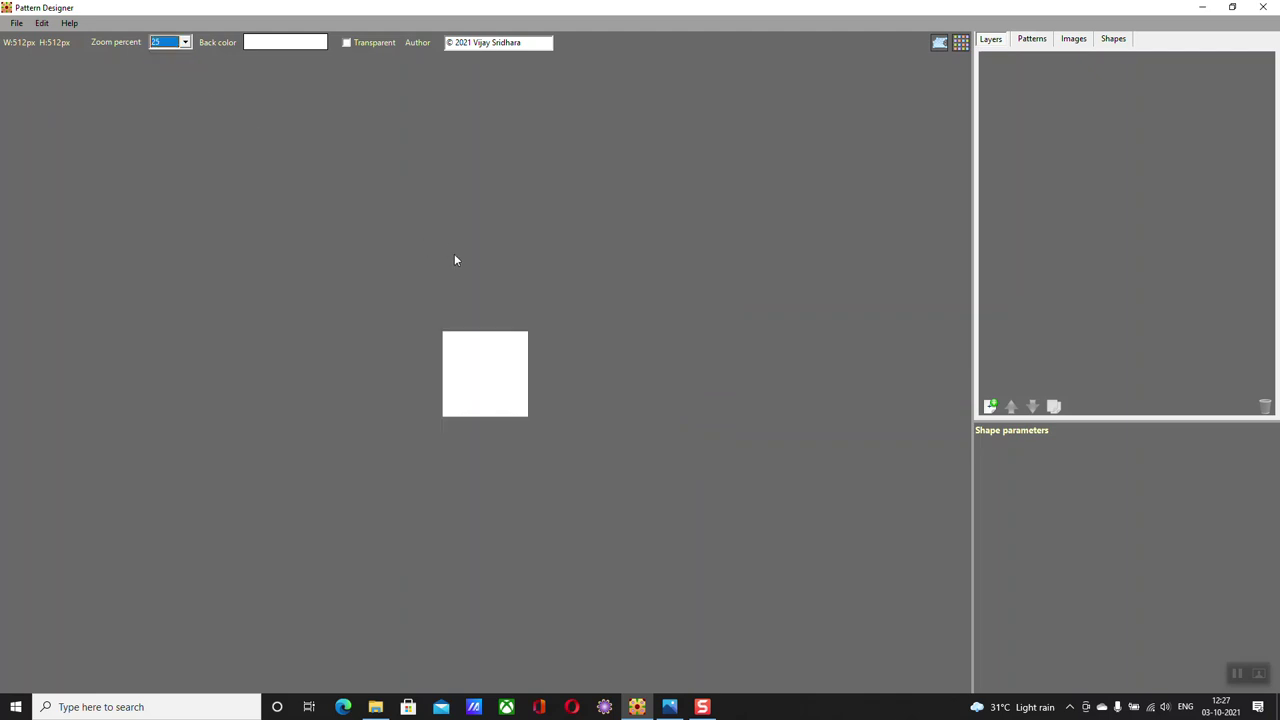
left_click(184, 42)
left_click(168, 56)
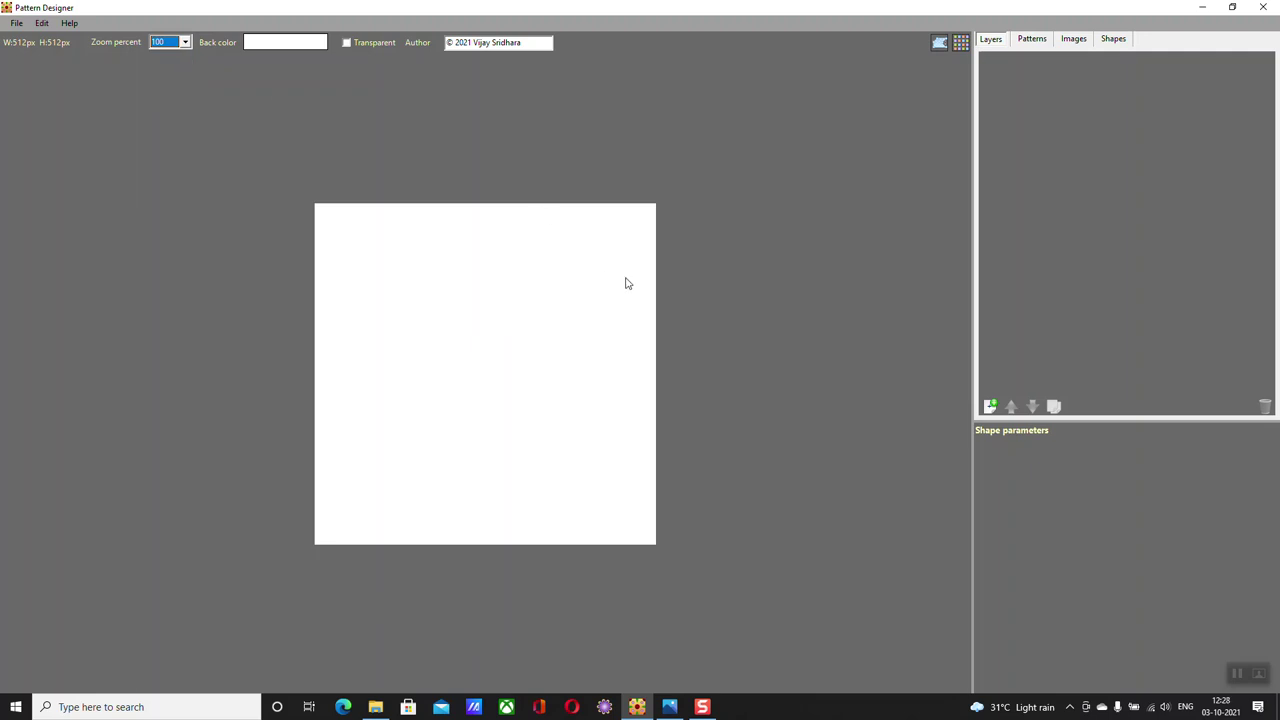
left_click(41, 23)
left_click(45, 42)
left_click(650, 337)
left_click(652, 345)
left_click(687, 376)
View the Seamless editor and the Shapemaker in turn, closing each without making changes
left_click(961, 46)
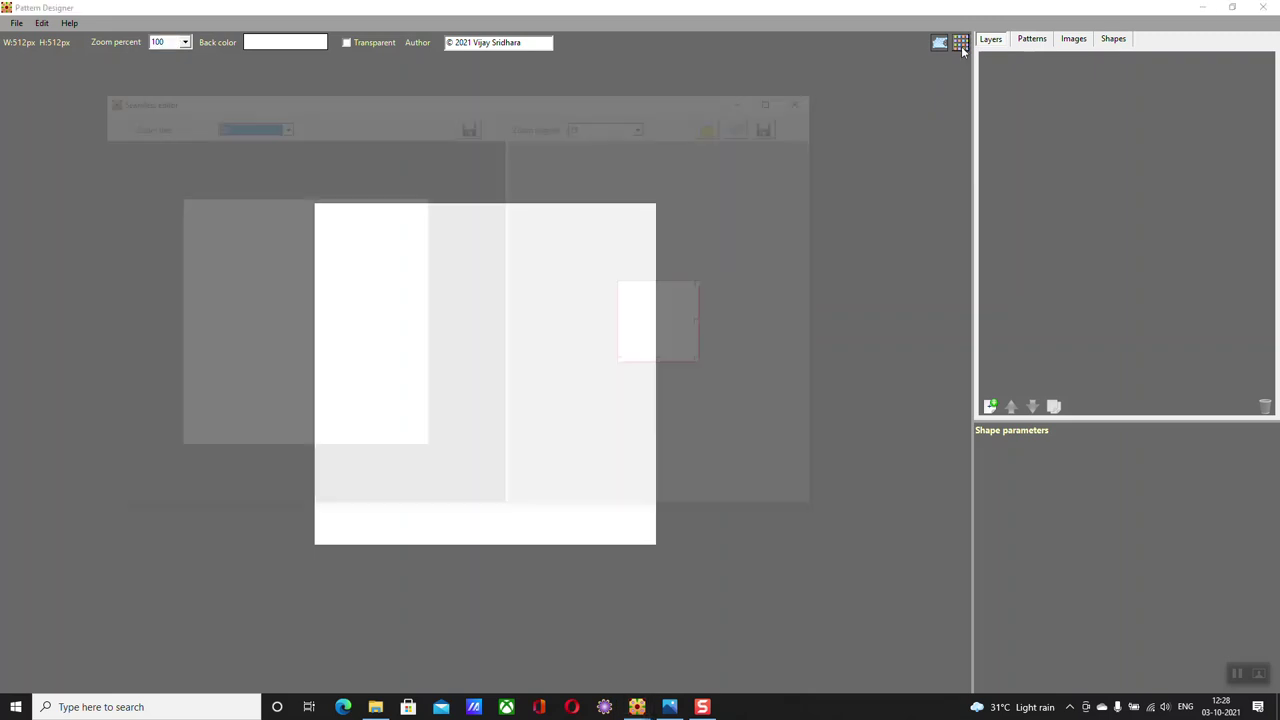
left_click(811, 97)
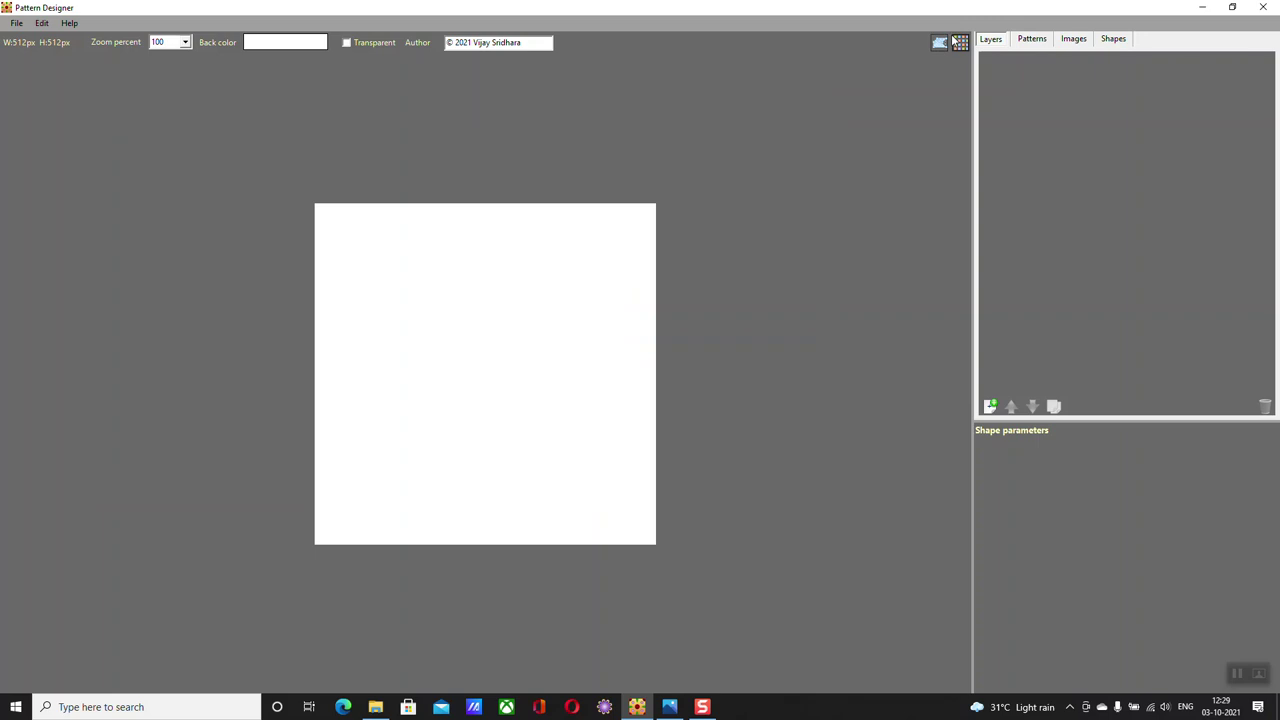
left_click(939, 44)
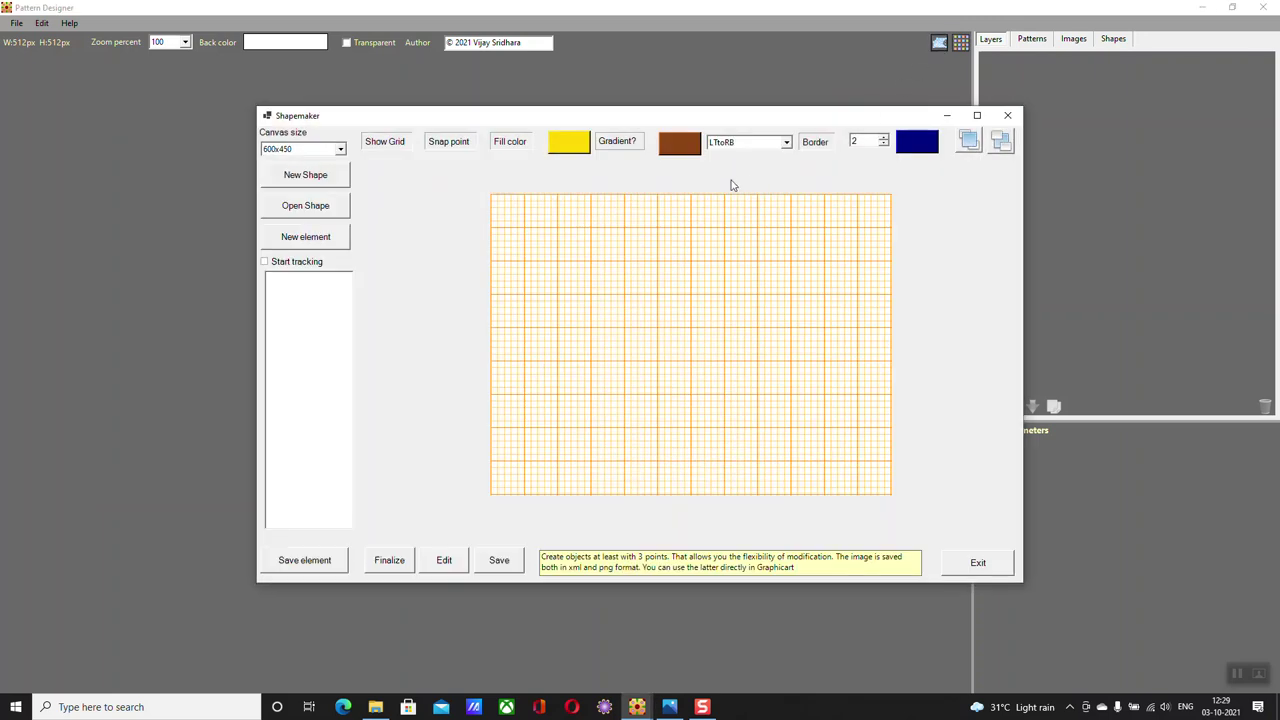
left_click(1008, 118)
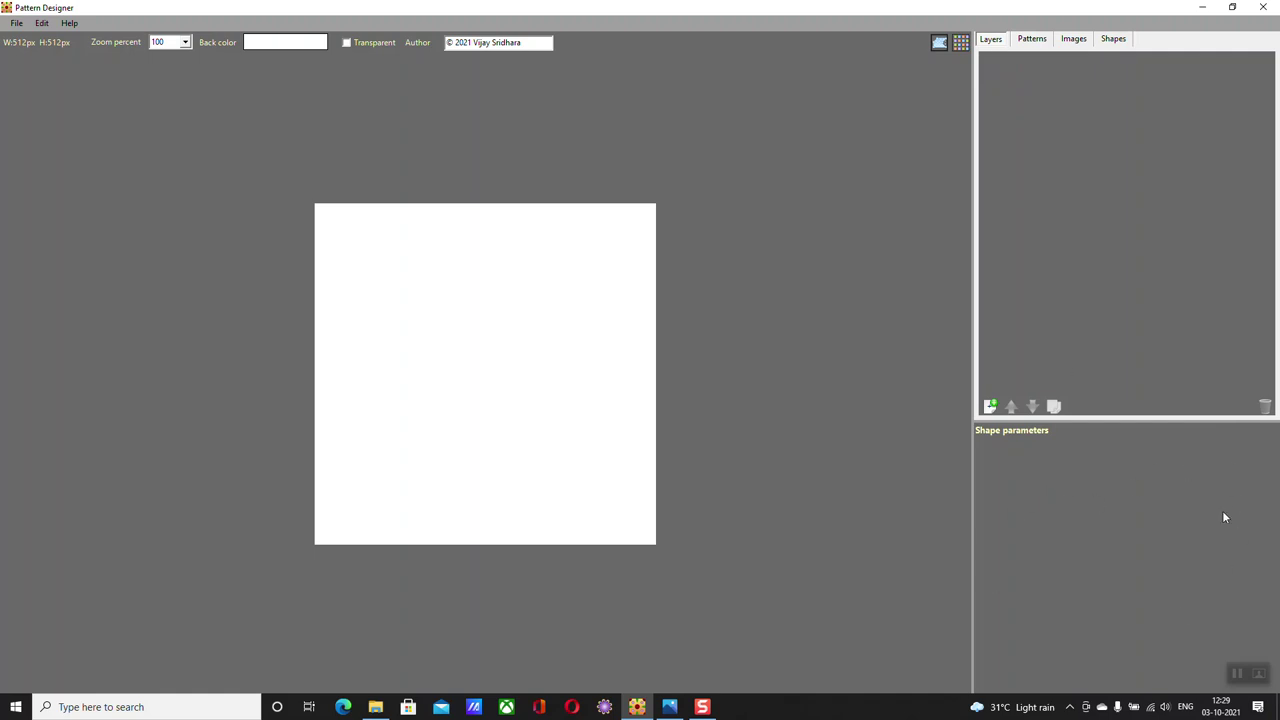
Browse the pattern library, the image library's Characters, Flowers, Polygons and Symbols categories, and the custom shapes
left_click(1032, 39)
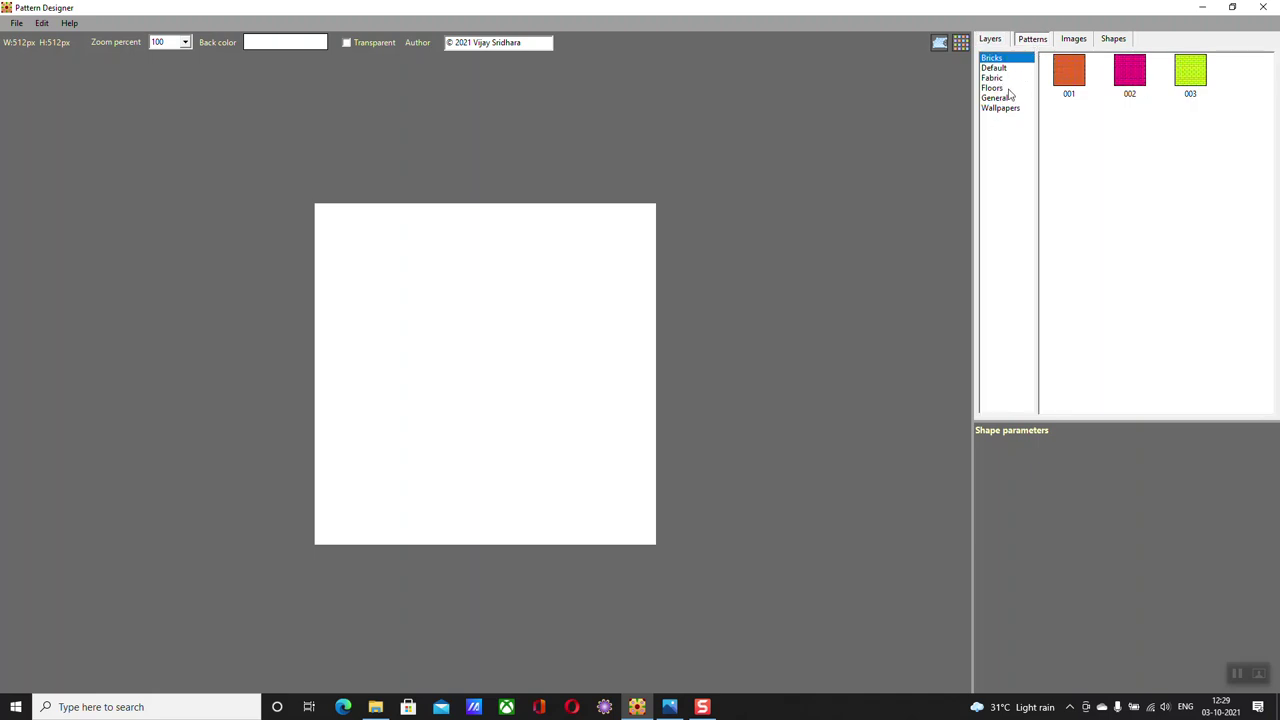
left_click(1070, 40)
left_click(1018, 69)
left_click(1016, 80)
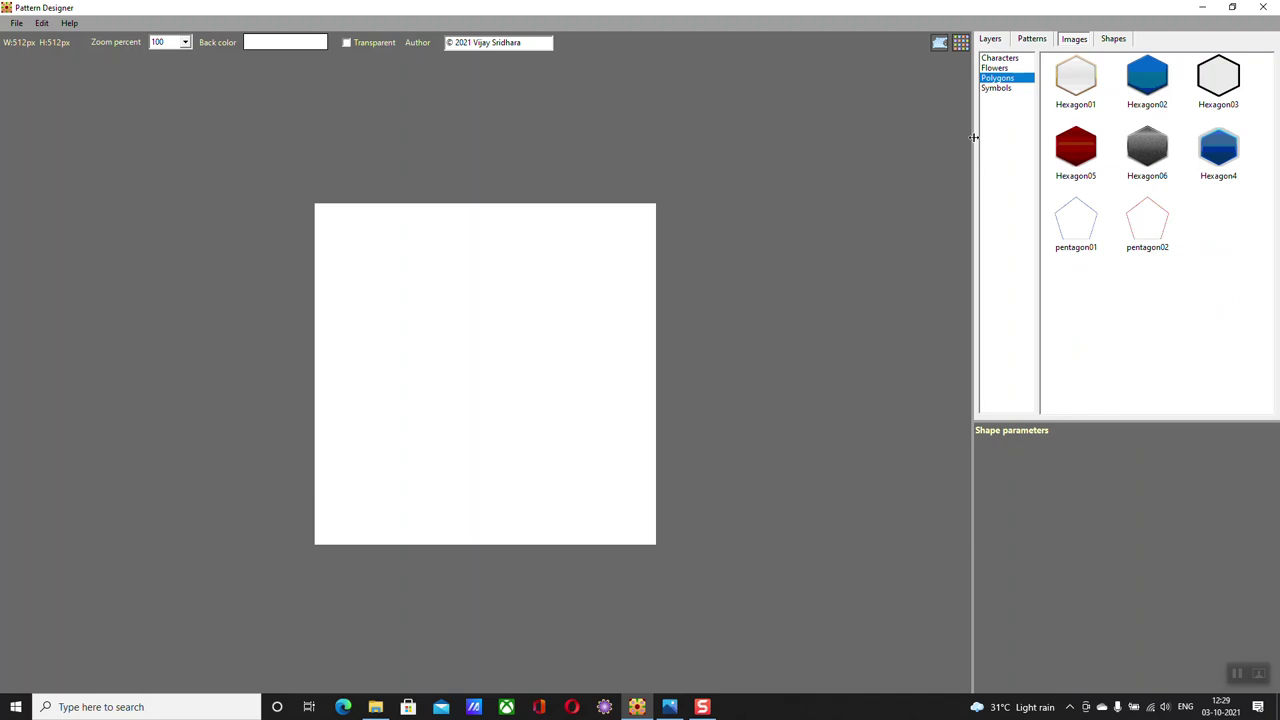
left_click(1009, 60)
left_click(998, 68)
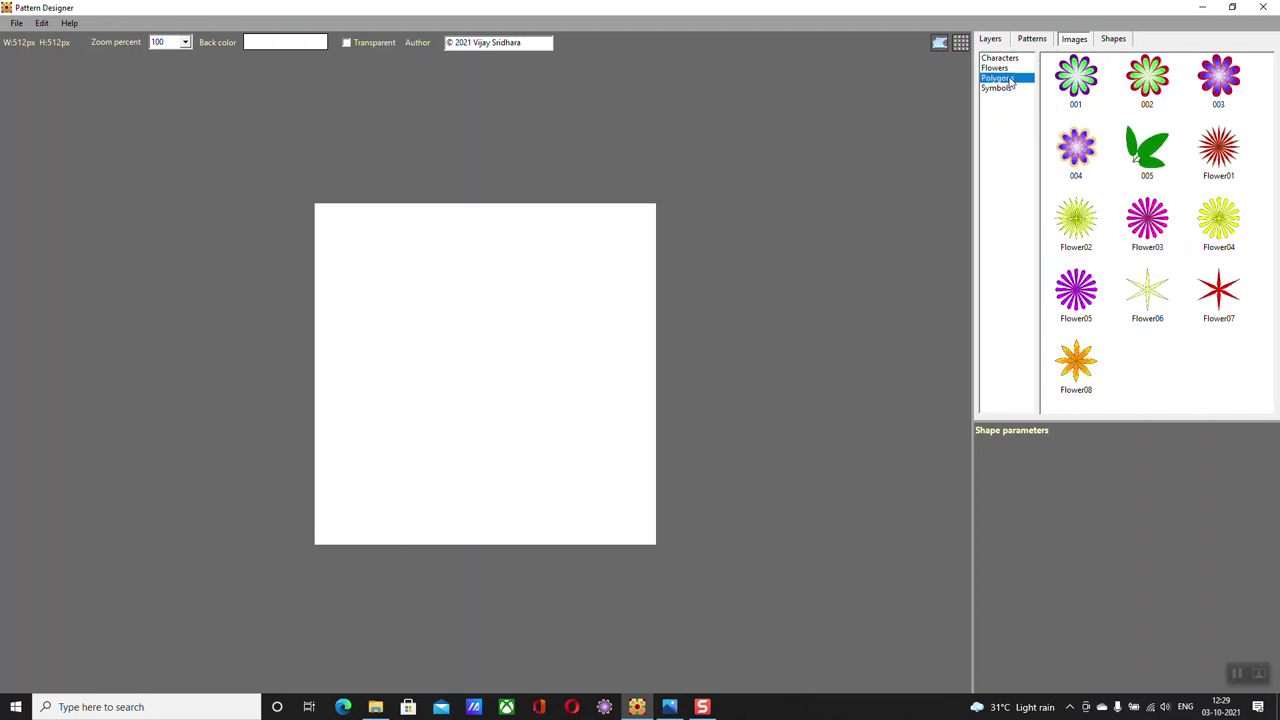
left_click(997, 88)
left_click(1110, 40)
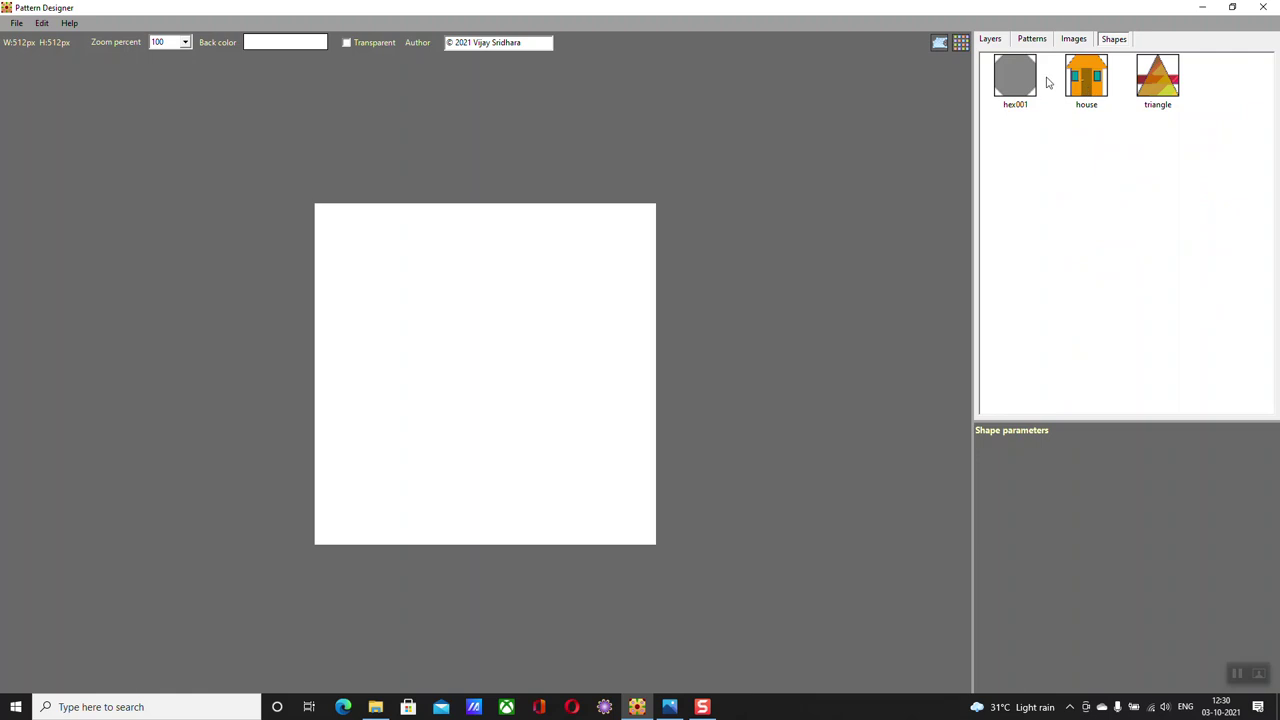
Load pattern 001 from the Bricks category onto the canvas and open it in the Seamless editor
left_click(1032, 40)
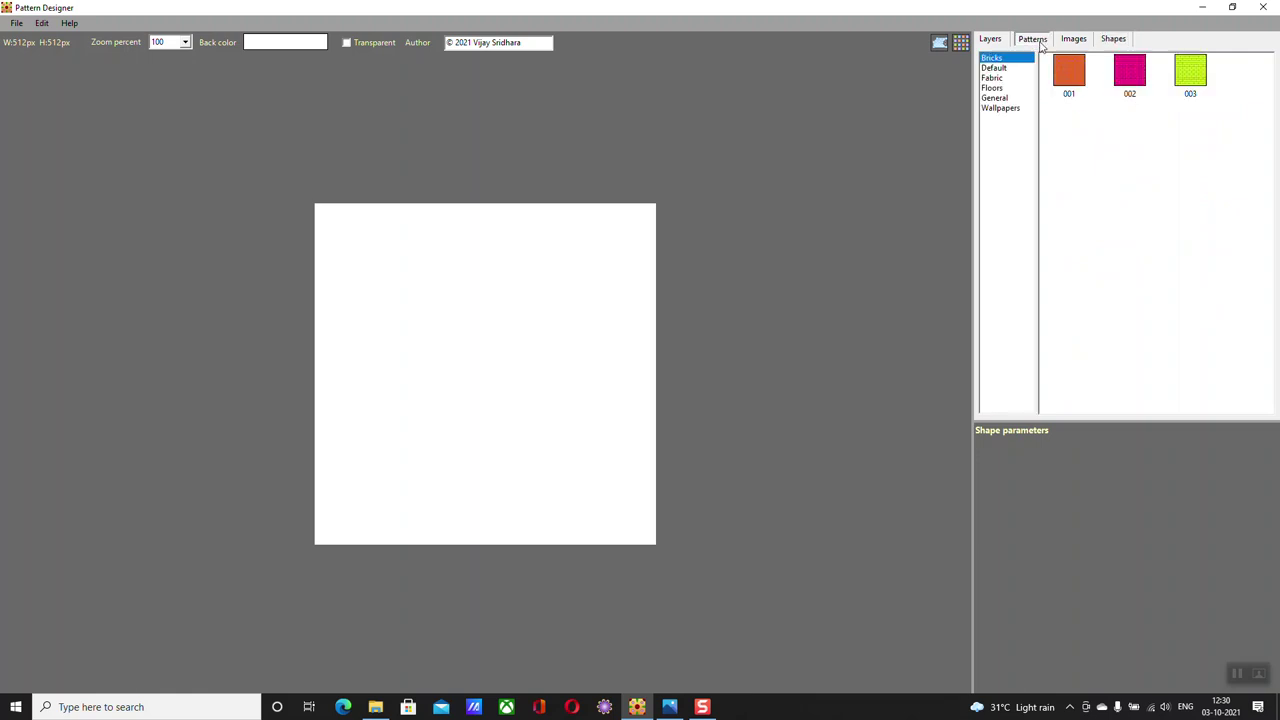
left_click(1069, 88)
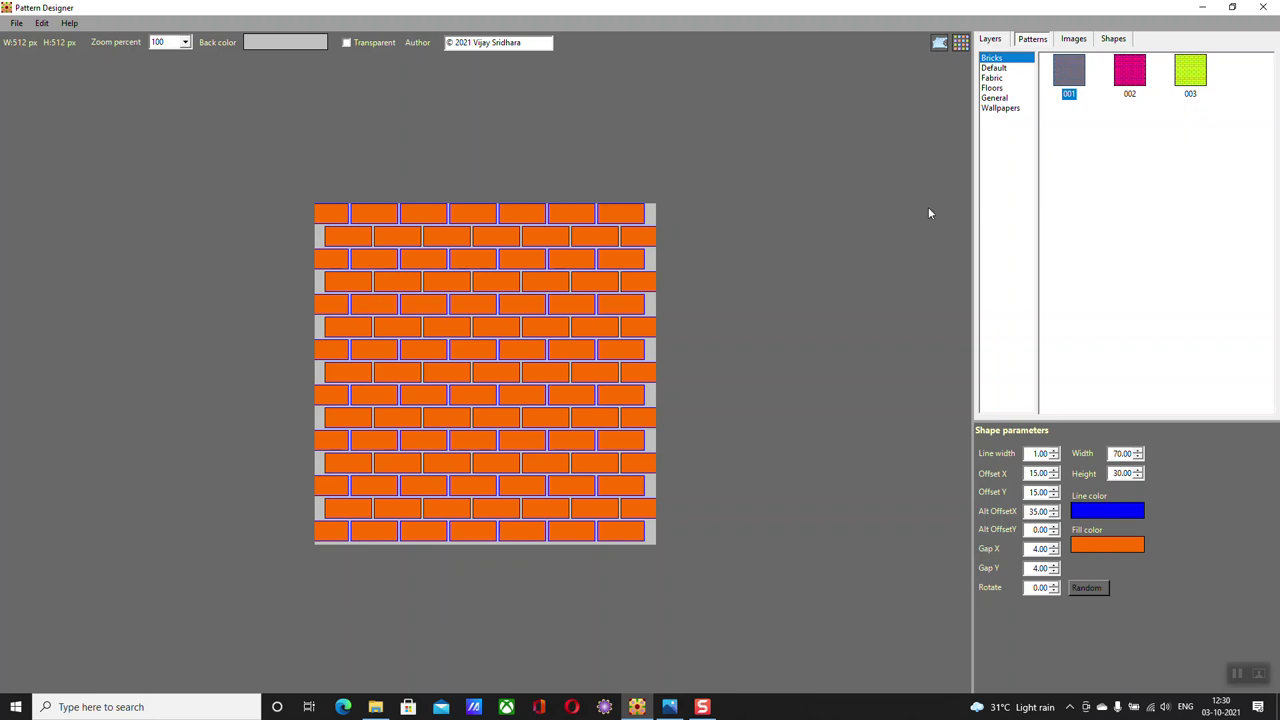
left_click(961, 45)
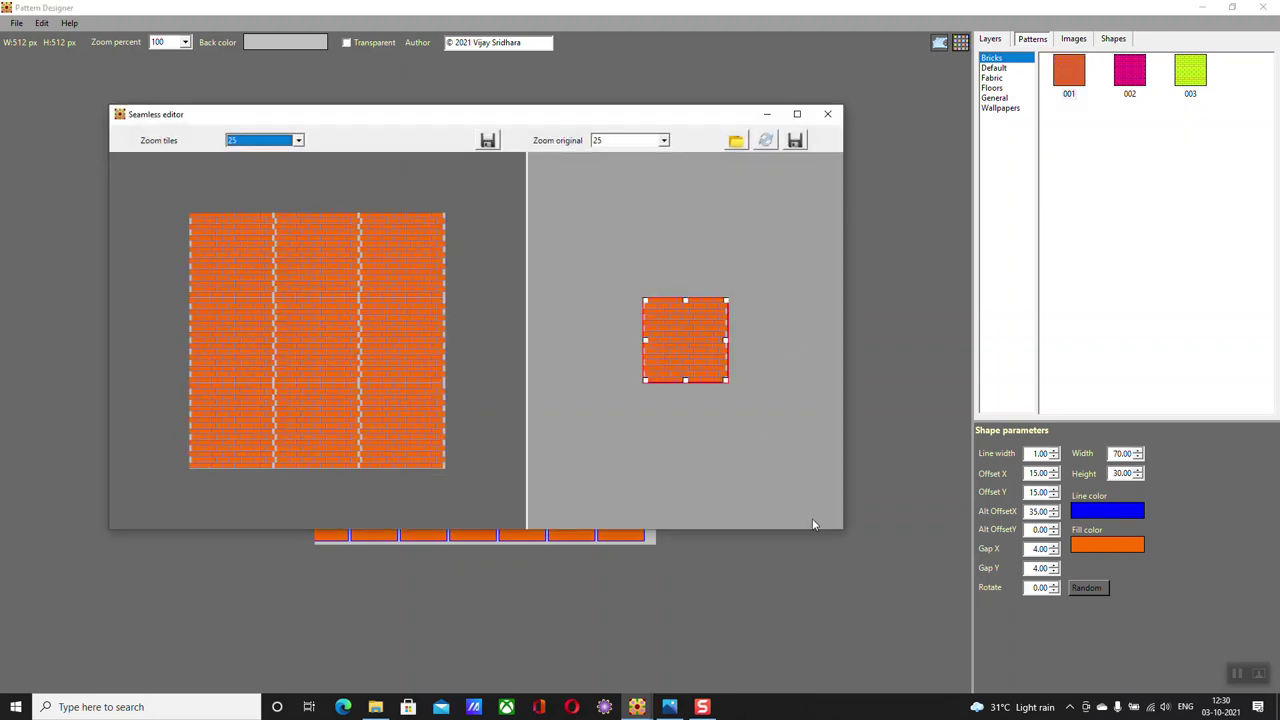
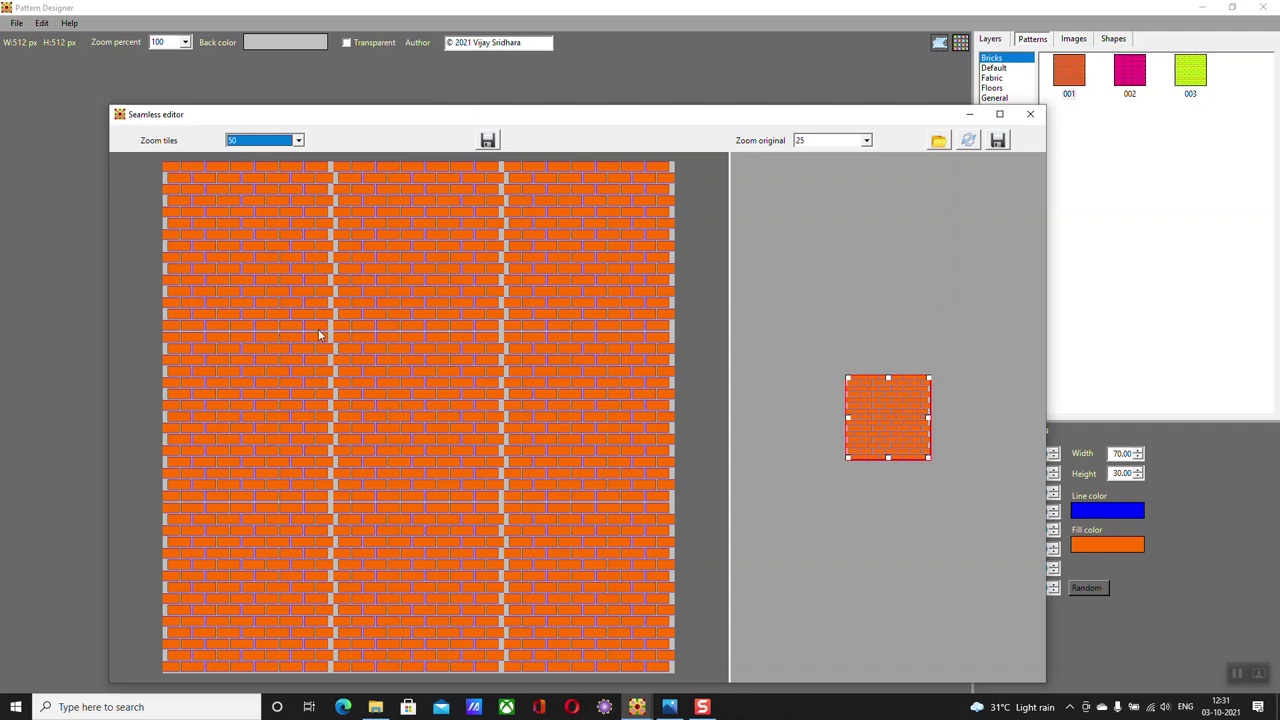
Trim the left, right and bottom edges of the original's selection frame so the brick tiles repeat without visible seams
left_click(866, 141)
left_click(846, 190)
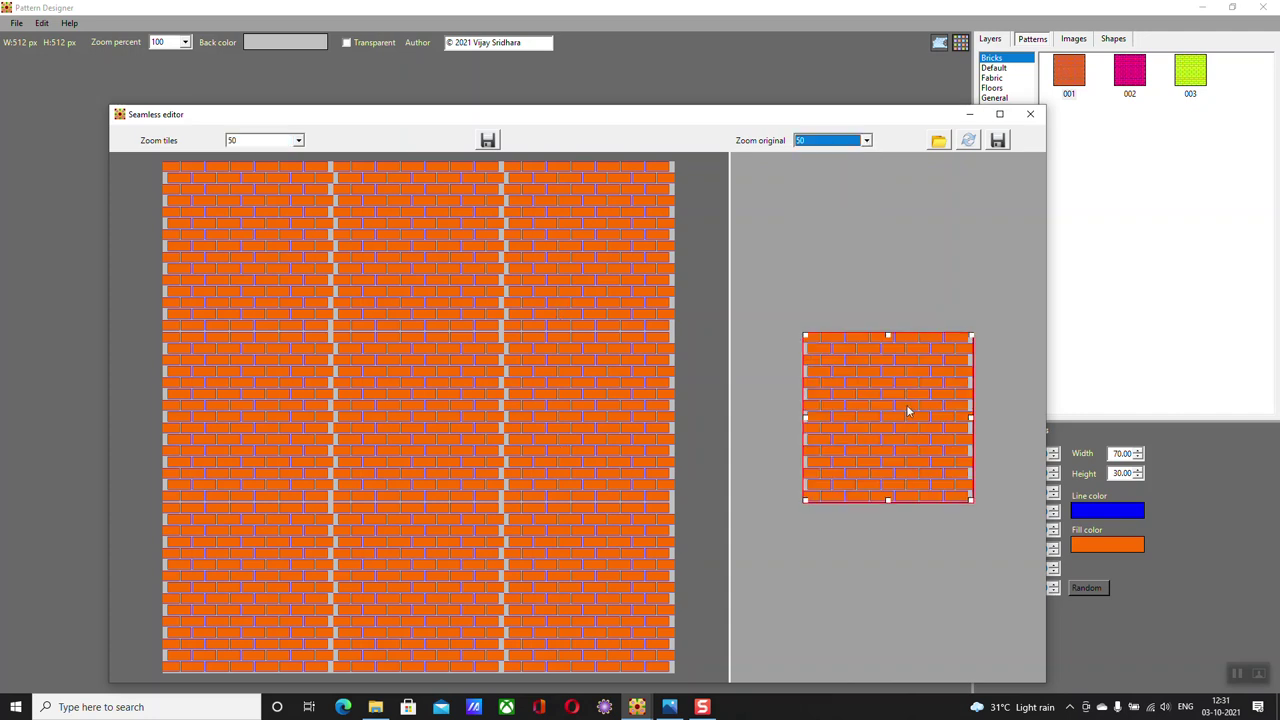
left_click(866, 140)
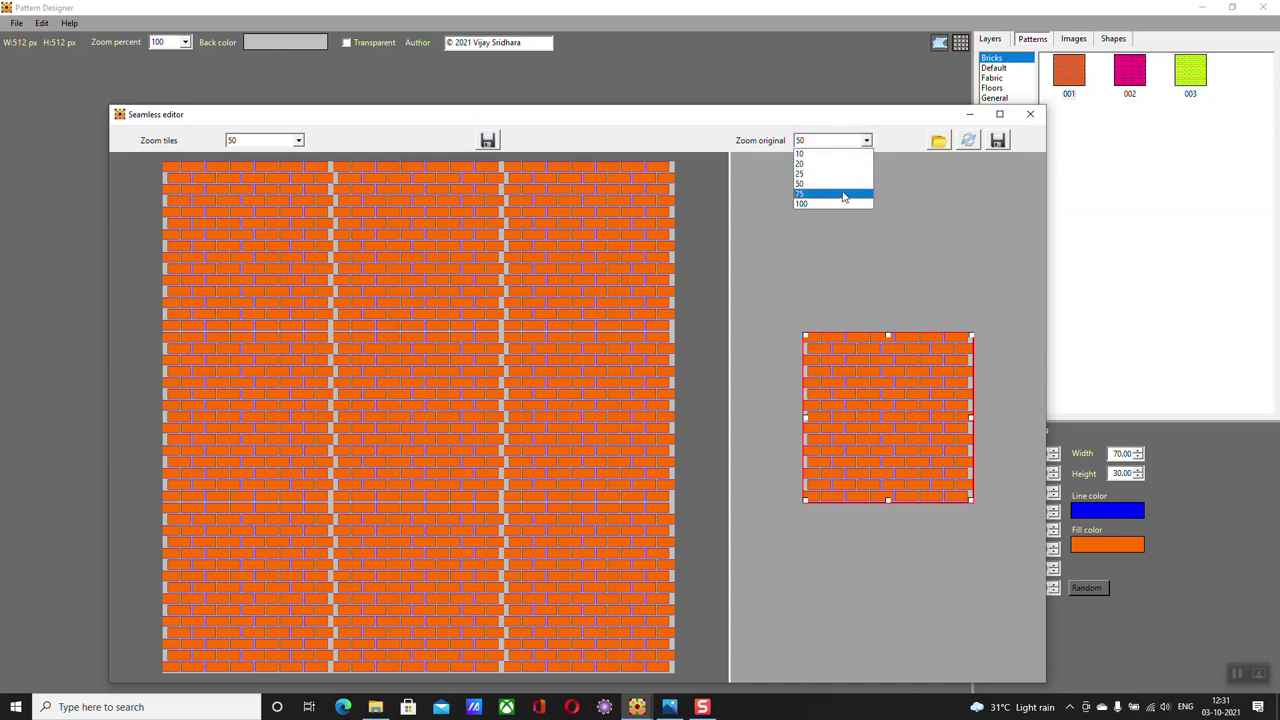
left_click(843, 194)
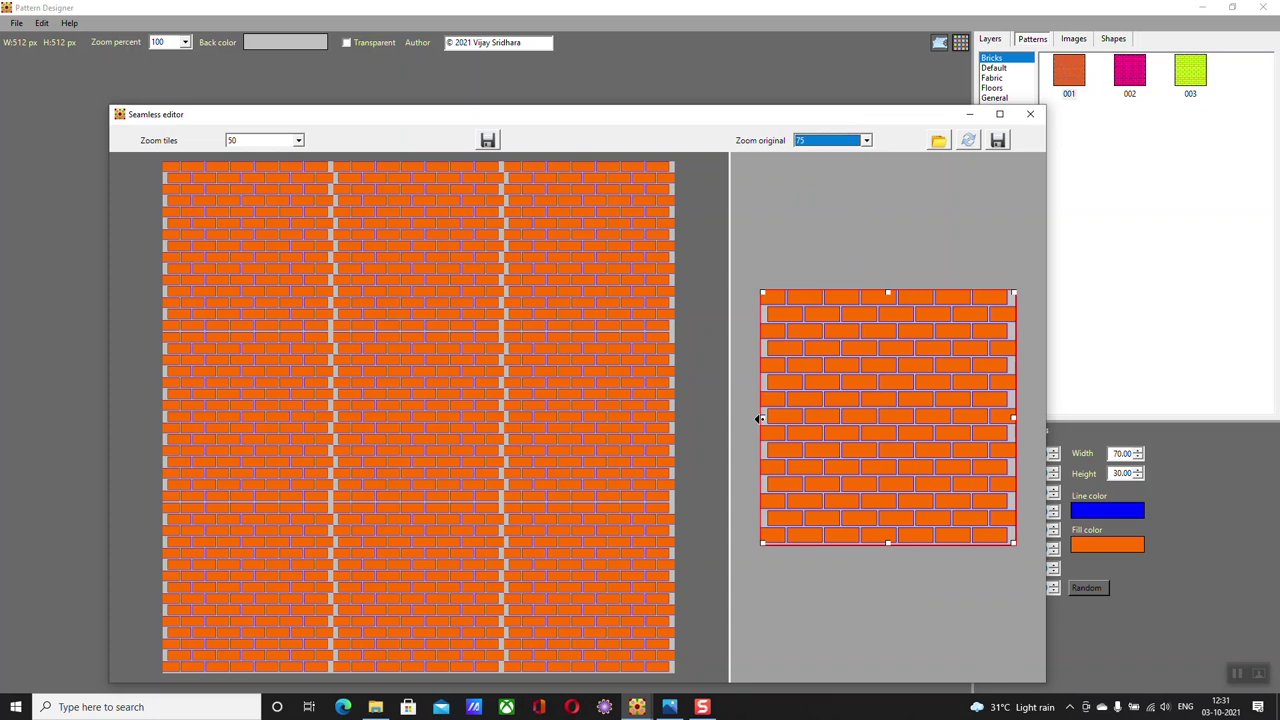
left_click_drag(762, 418, 769, 419)
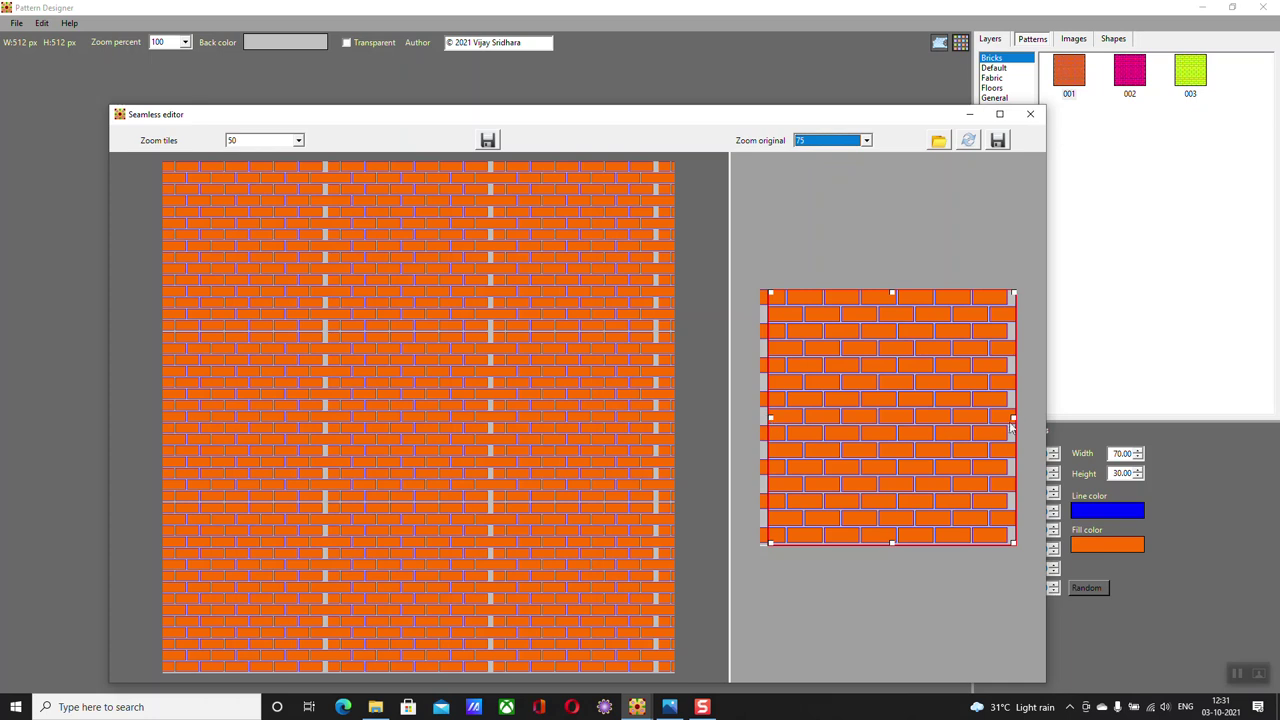
left_click_drag(1014, 419, 1015, 419)
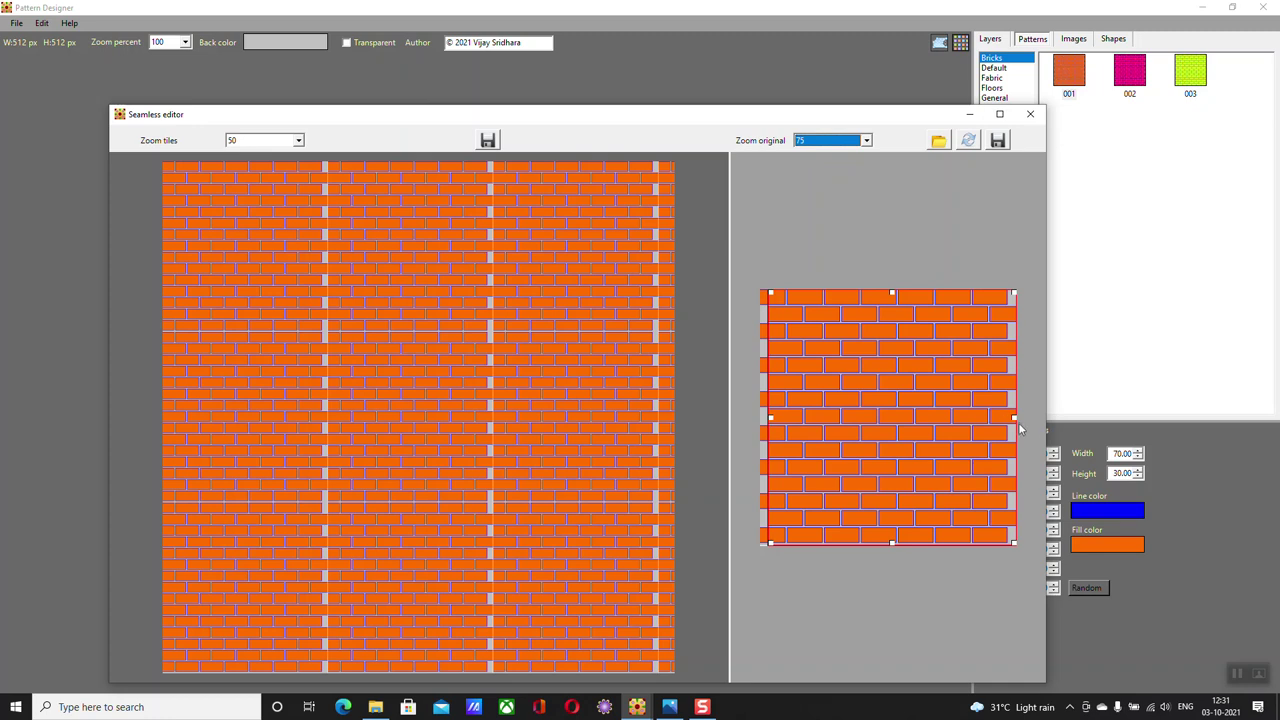
left_click_drag(1014, 418, 1008, 417)
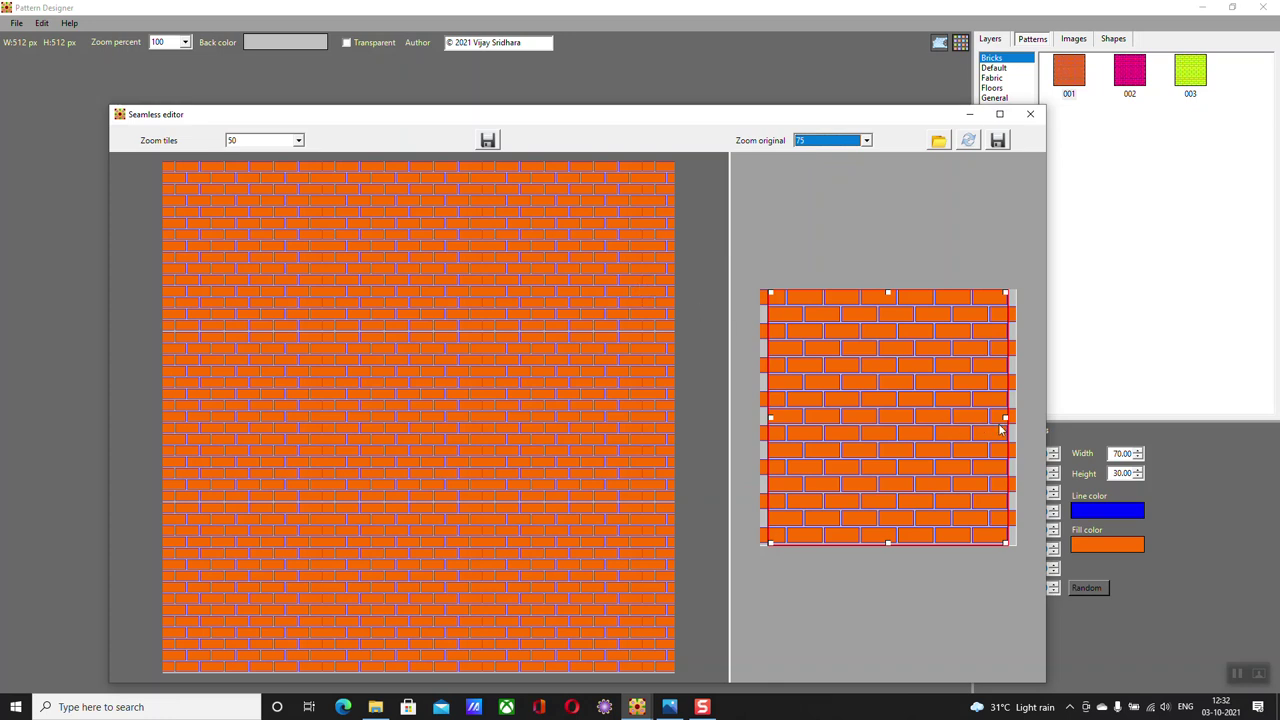
left_click_drag(1008, 418, 993, 414)
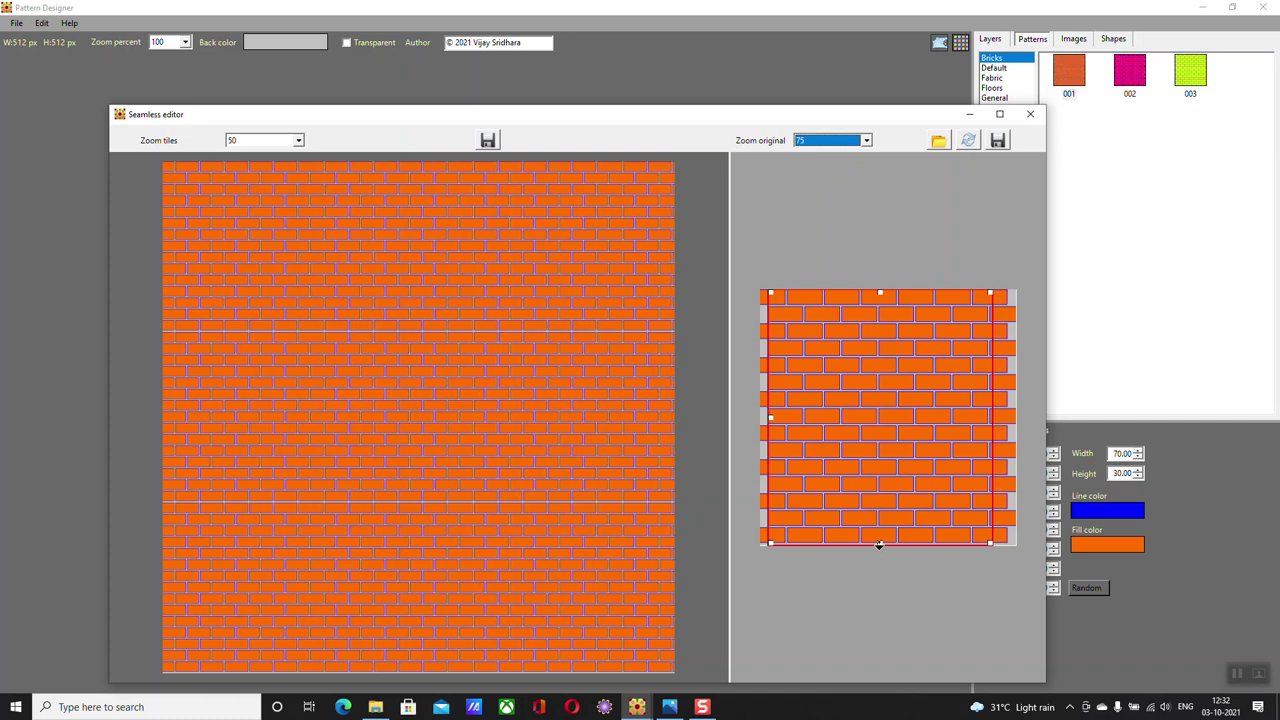
left_click_drag(879, 544, 879, 526)
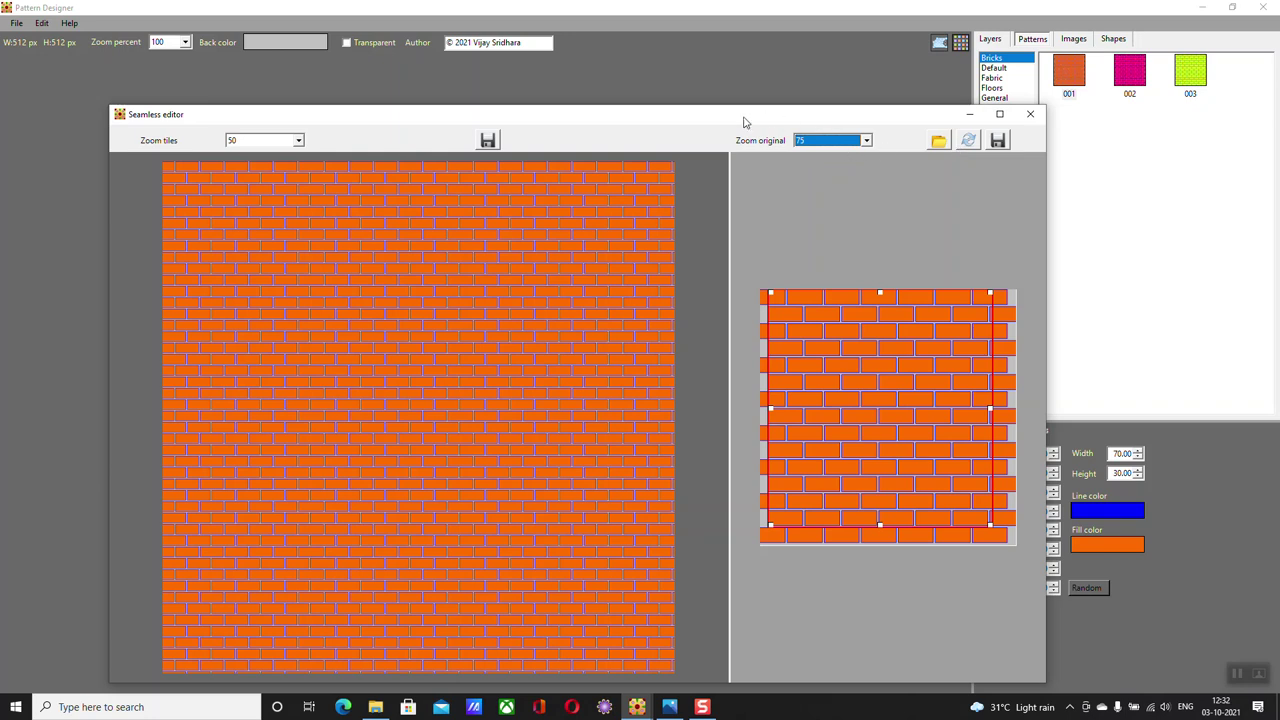
left_click_drag(740, 120, 716, 102)
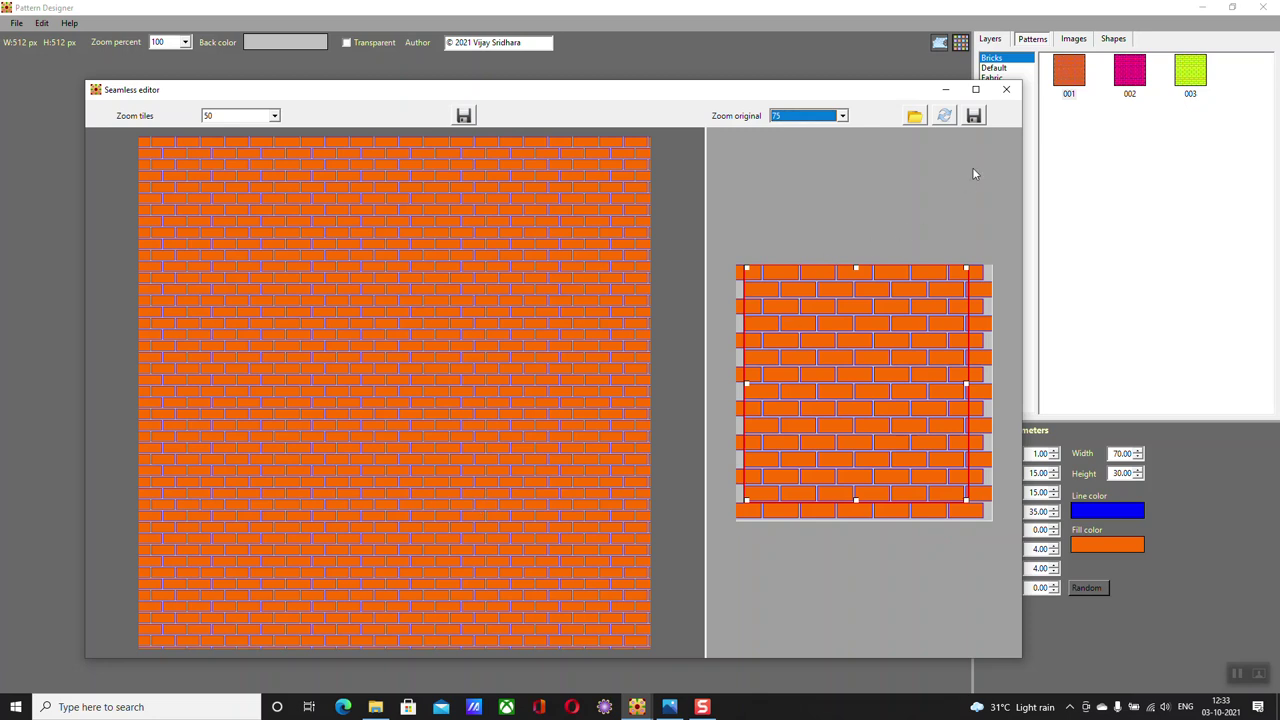
Move the Seamless editor aside, display the main window's layer list, and minimize the editor
left_click(1011, 92)
left_click_drag(906, 97, 591, 80)
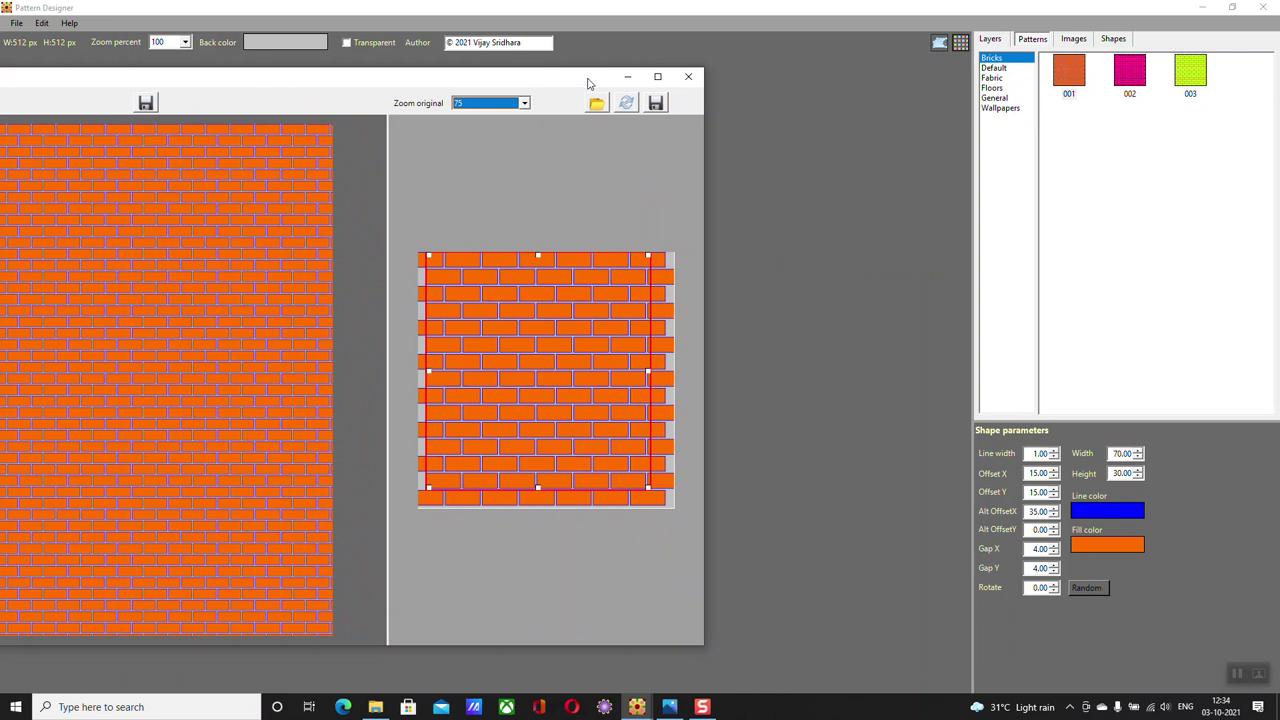
left_click(999, 44)
left_click(645, 707)
left_click(714, 659)
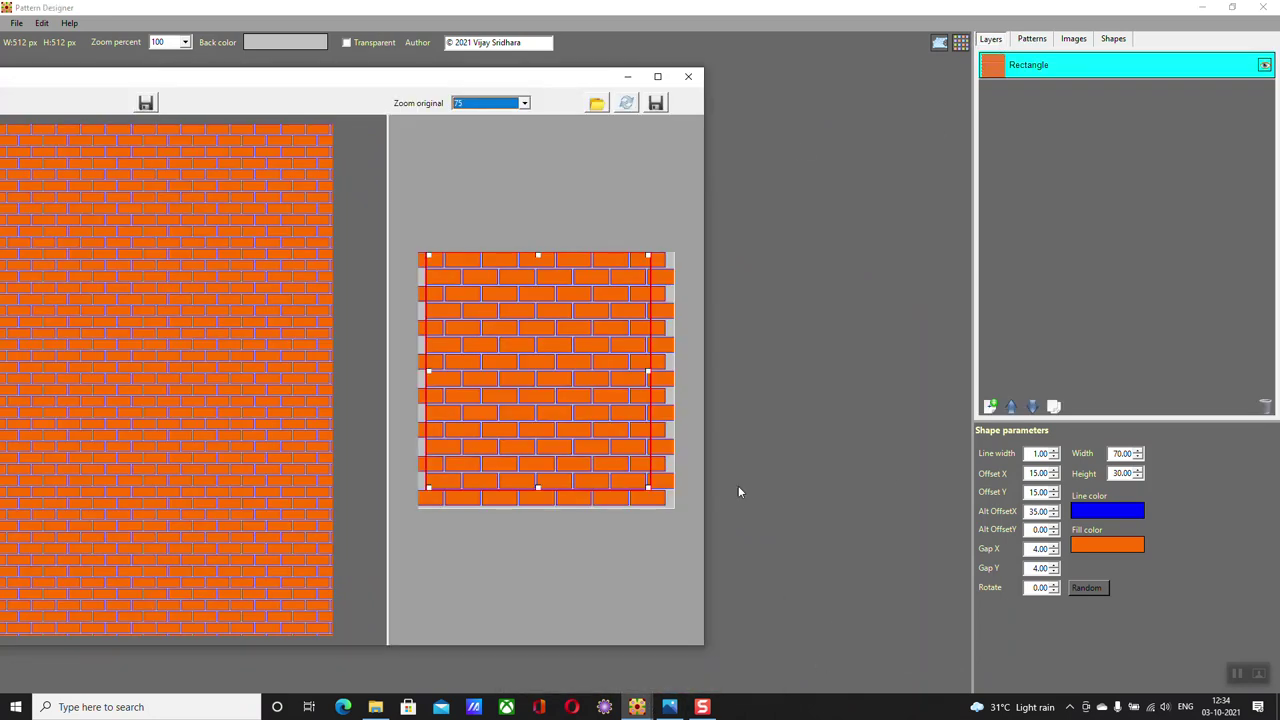
left_click(627, 77)
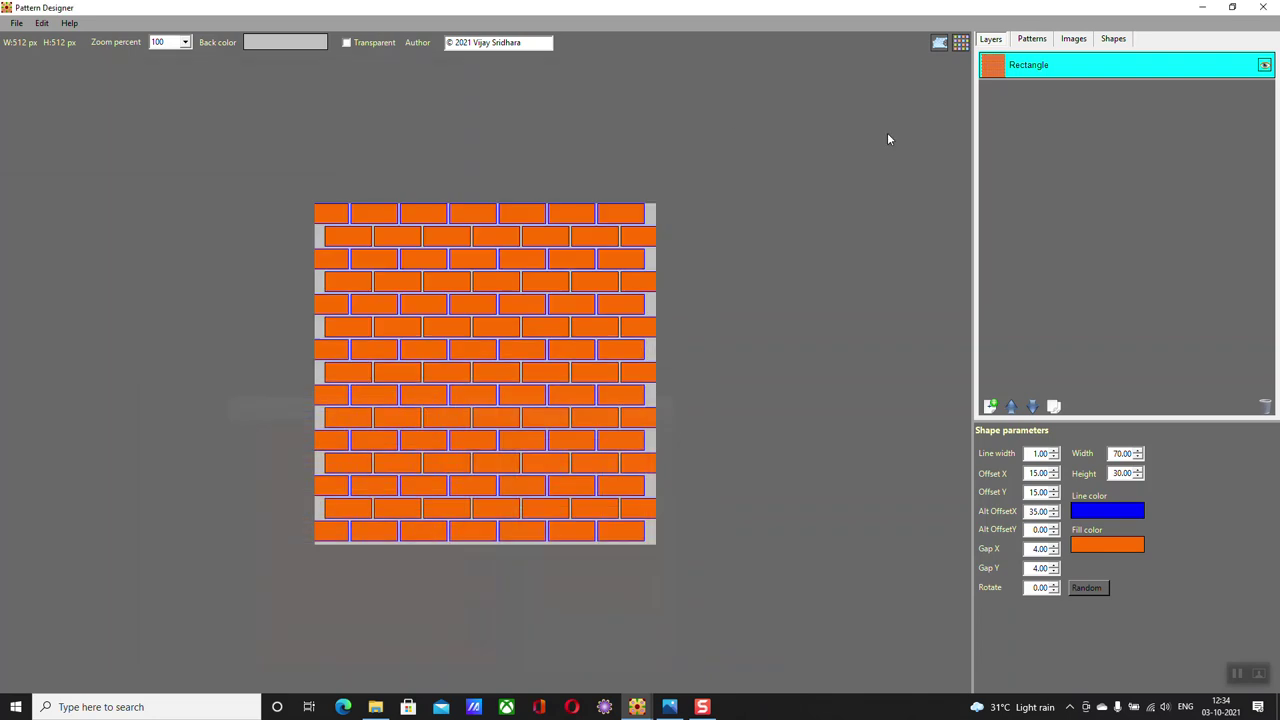
Add a new Circle shape layer named Circle above the Rectangle brick layer
left_click(990, 406)
left_click(674, 320)
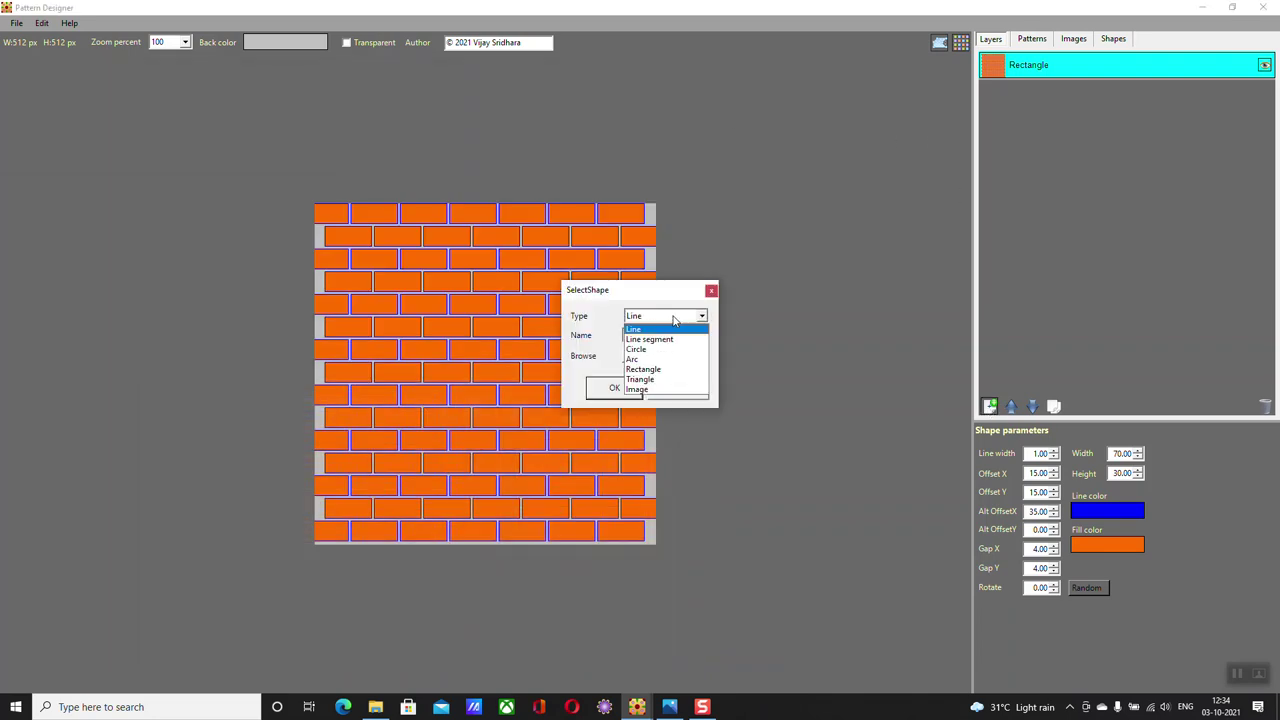
left_click(668, 349)
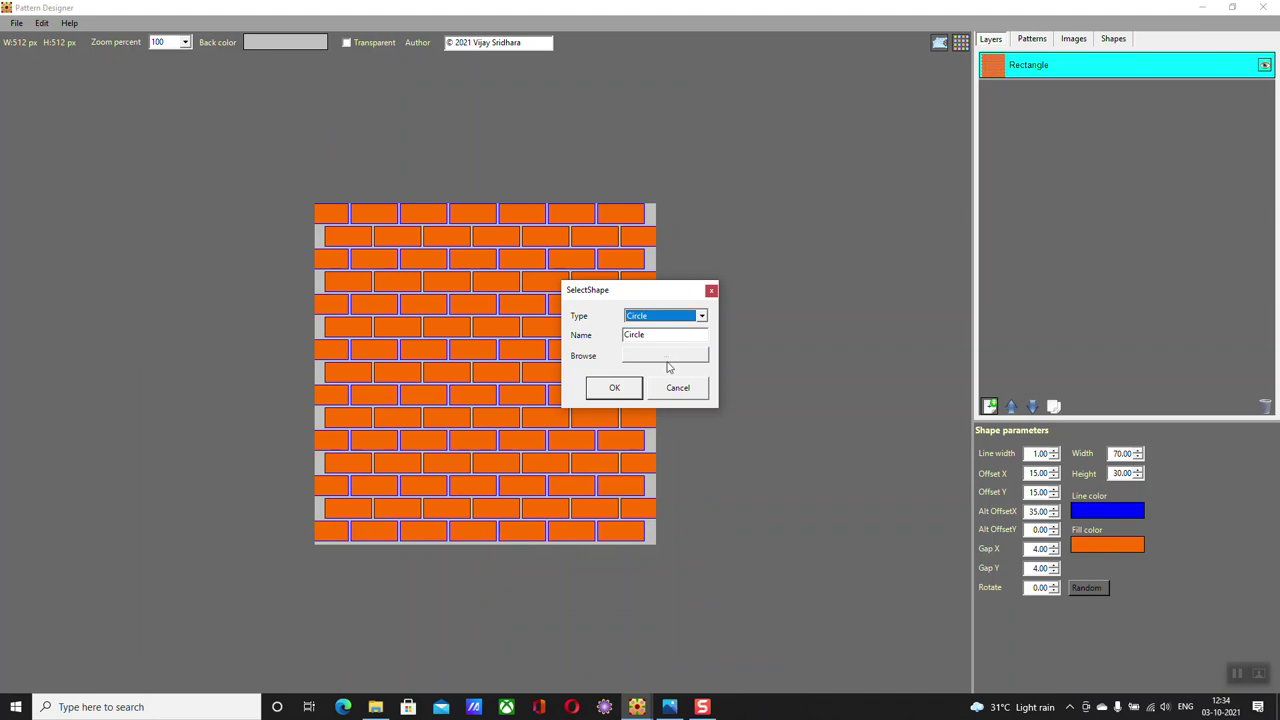
left_click(612, 390)
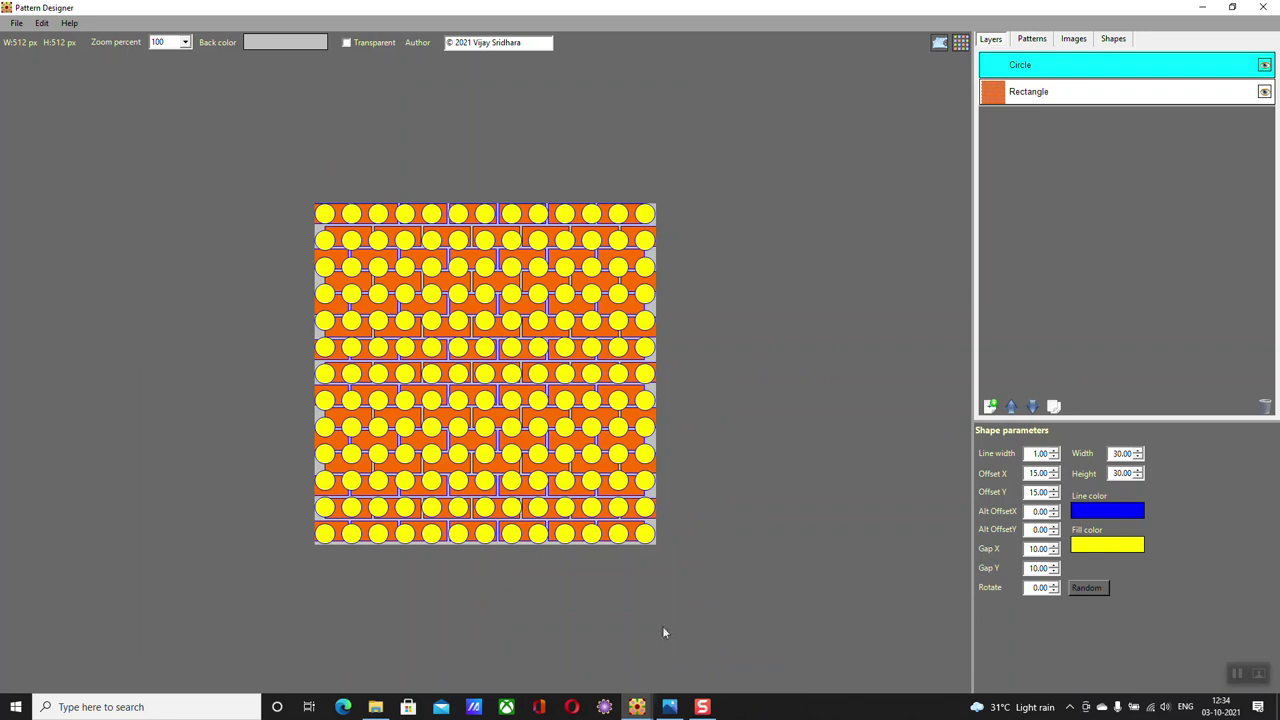
Restore the Seamless editor, refresh it with the updated brick-and-circle pattern, and minimize it again
left_click(637, 707)
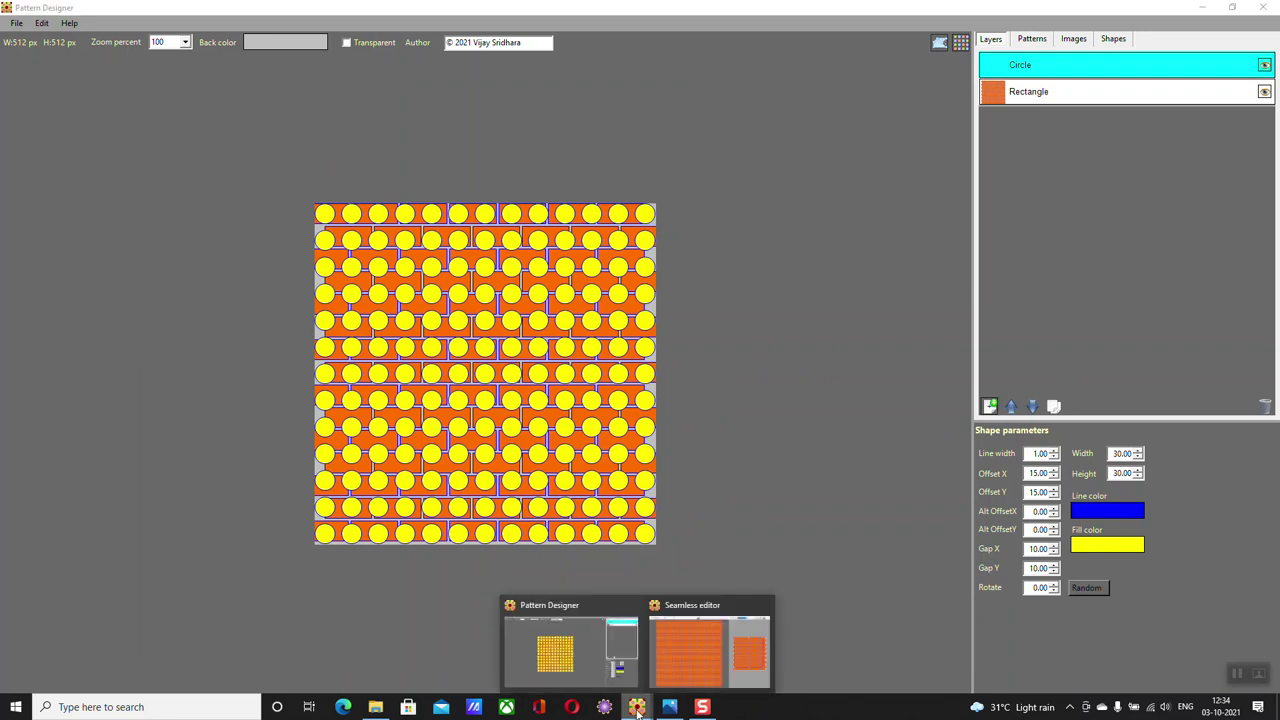
left_click(686, 680)
left_click(630, 107)
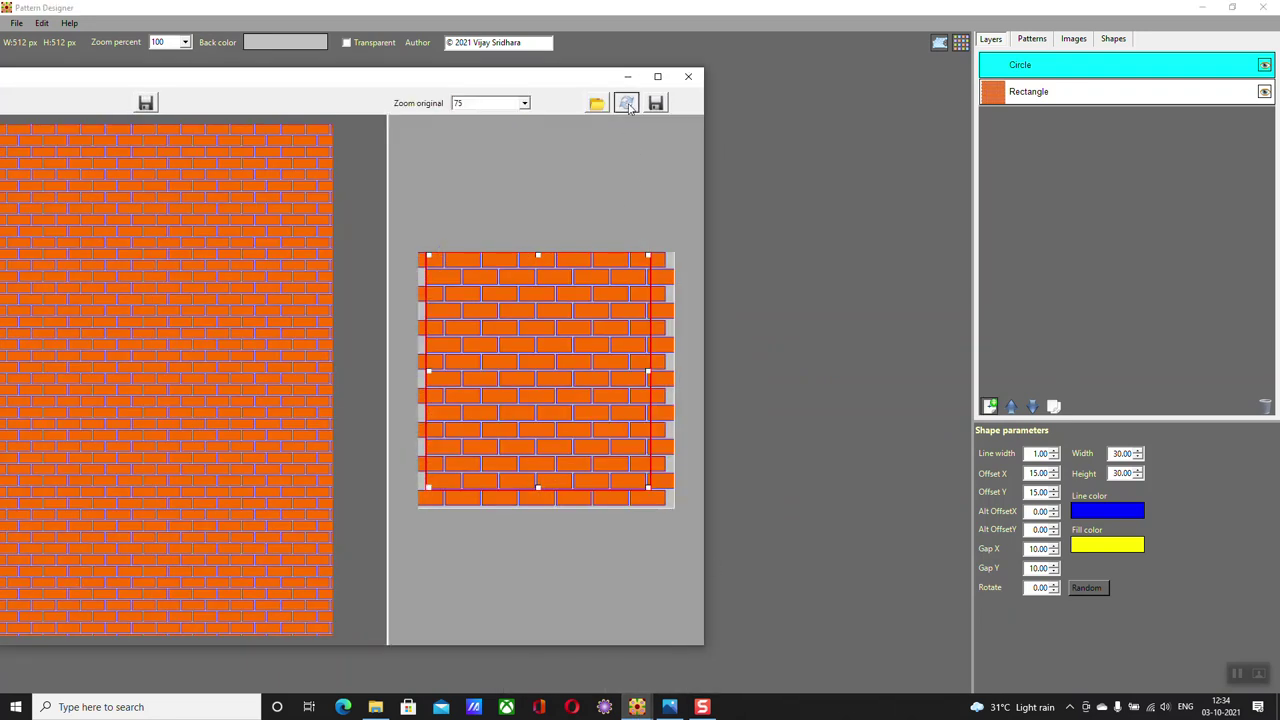
left_click_drag(520, 87, 872, 55)
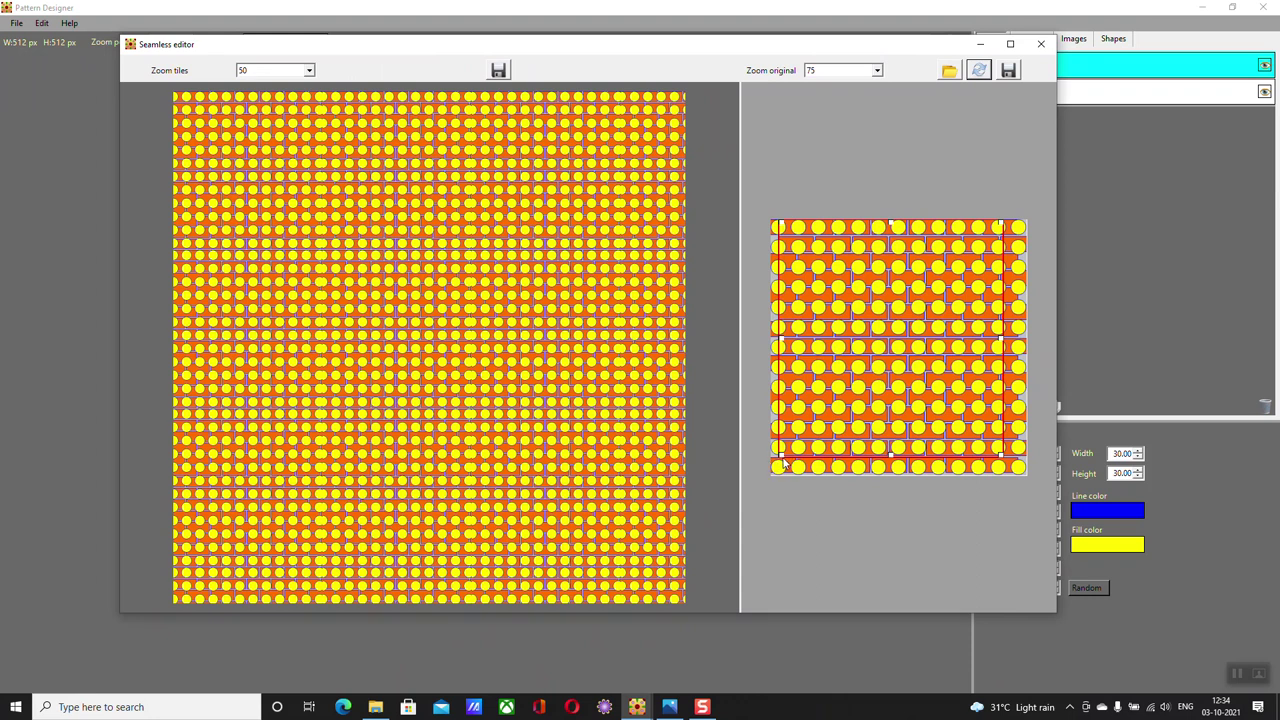
left_click(980, 44)
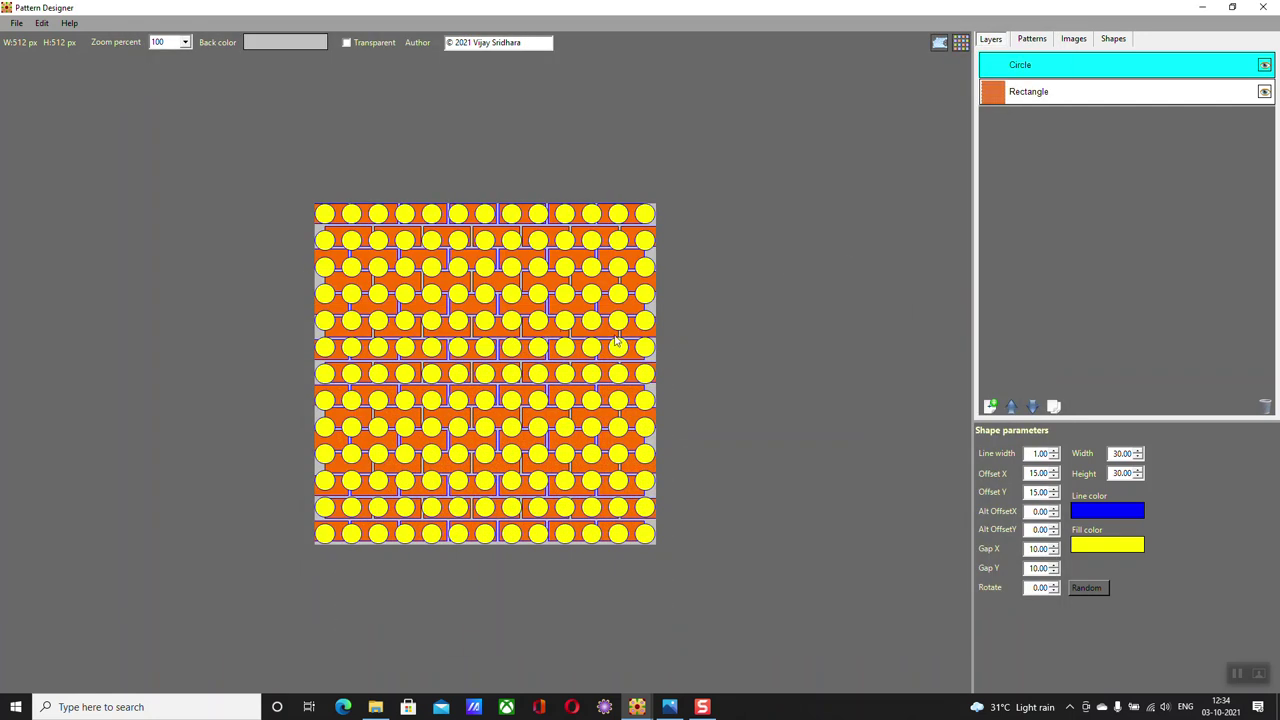
Hide the Circle layer and load pattern 002 from the Wallpapers category onto the canvas
left_click(1265, 65)
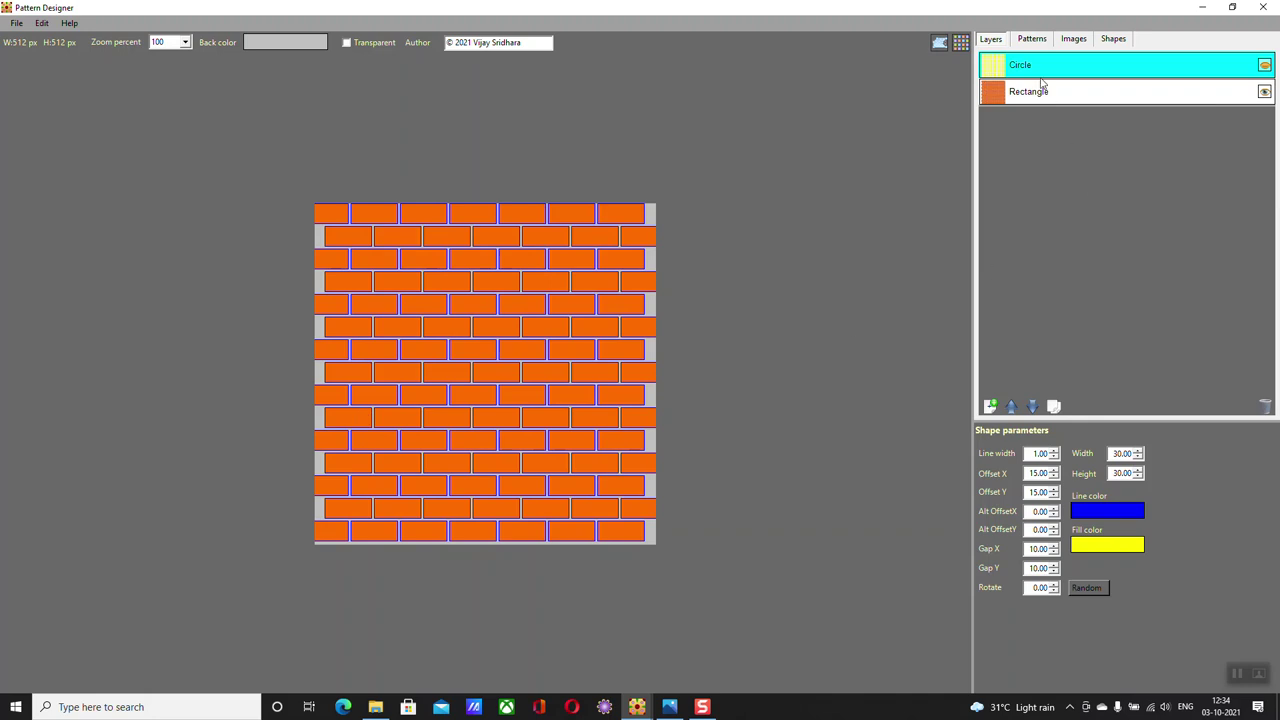
left_click(1035, 42)
left_click(1016, 98)
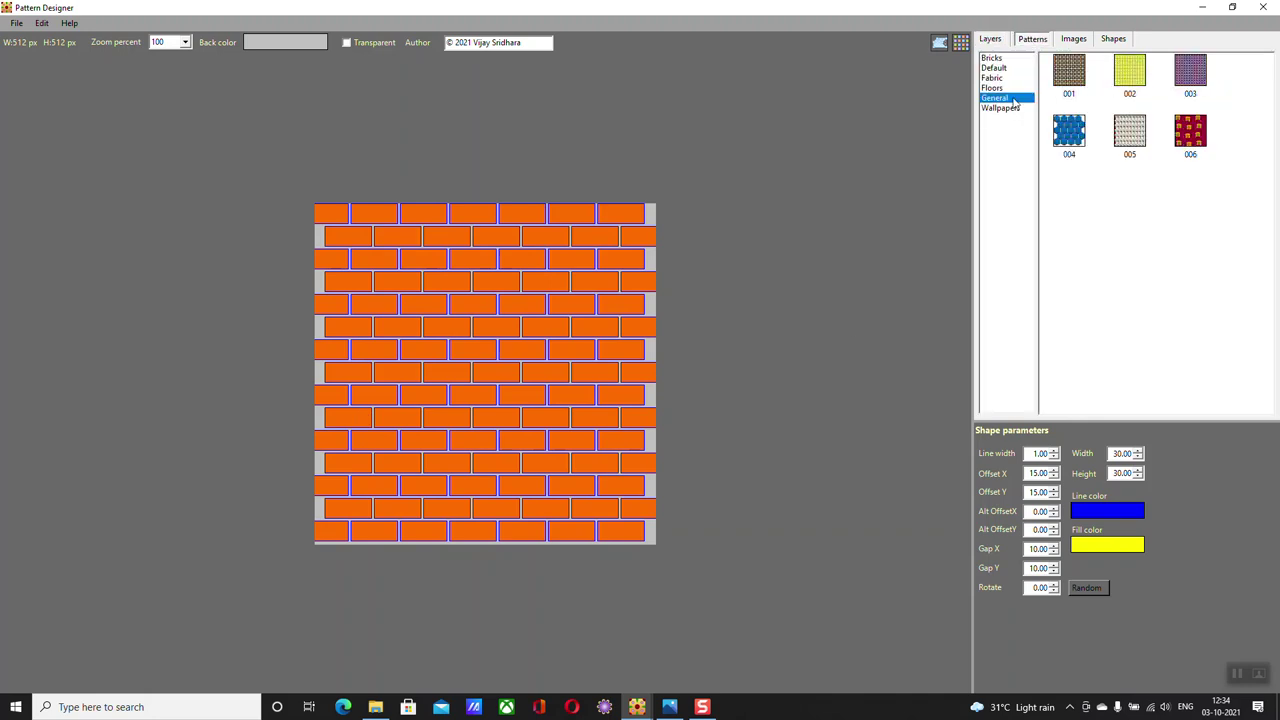
left_click(1014, 108)
left_click(1069, 71)
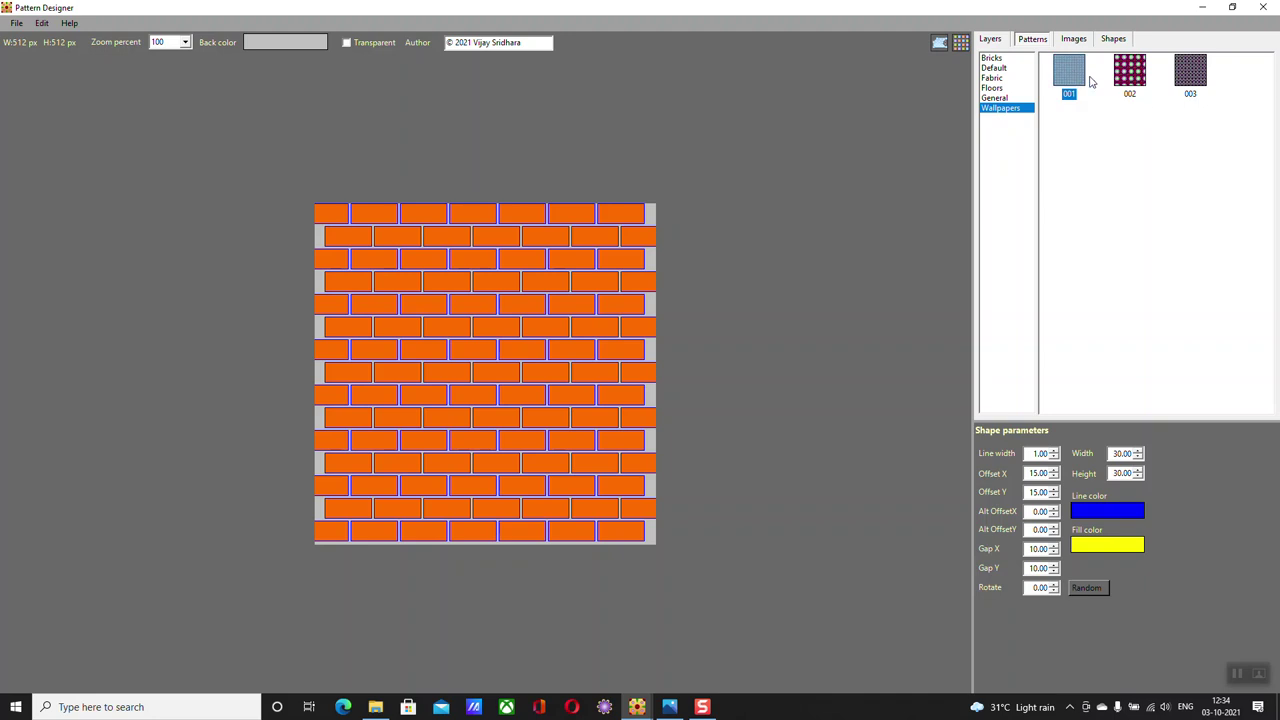
double_click(1067, 78)
double_click(1128, 80)
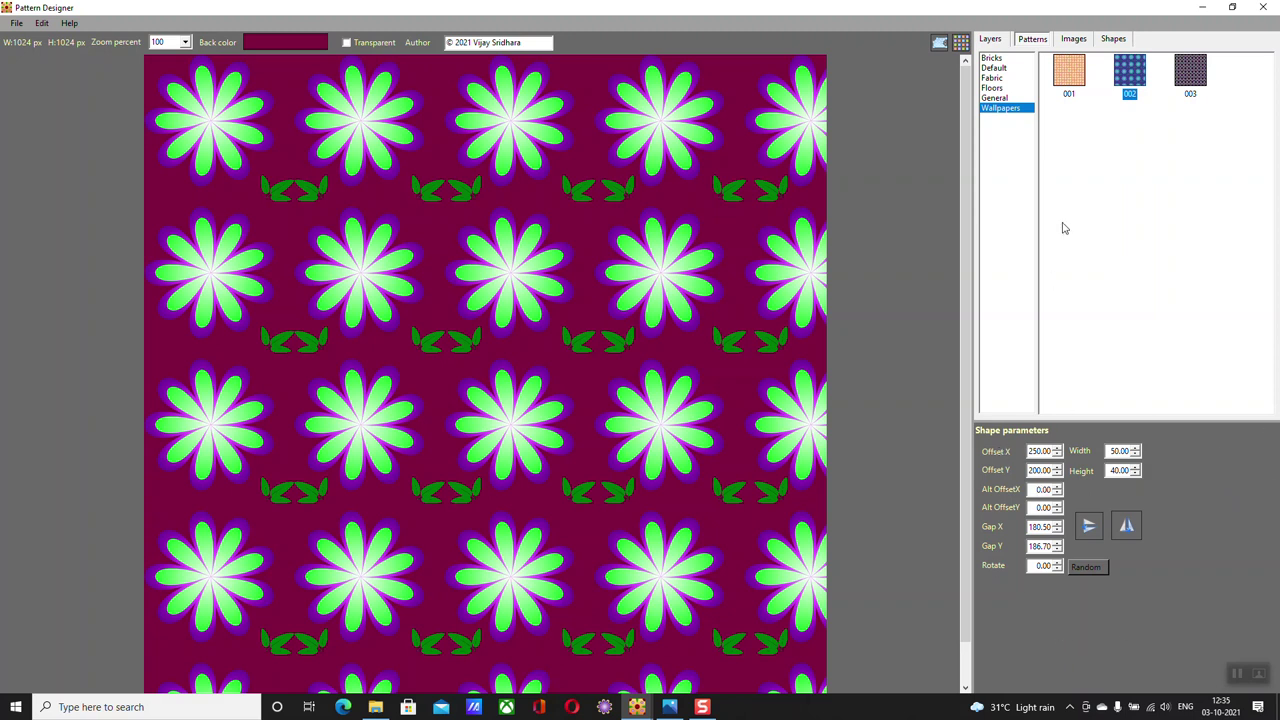
Hide the leaf layers 005 and 005- Copy, leaving only flower layer 001 visible and selected
left_click(996, 41)
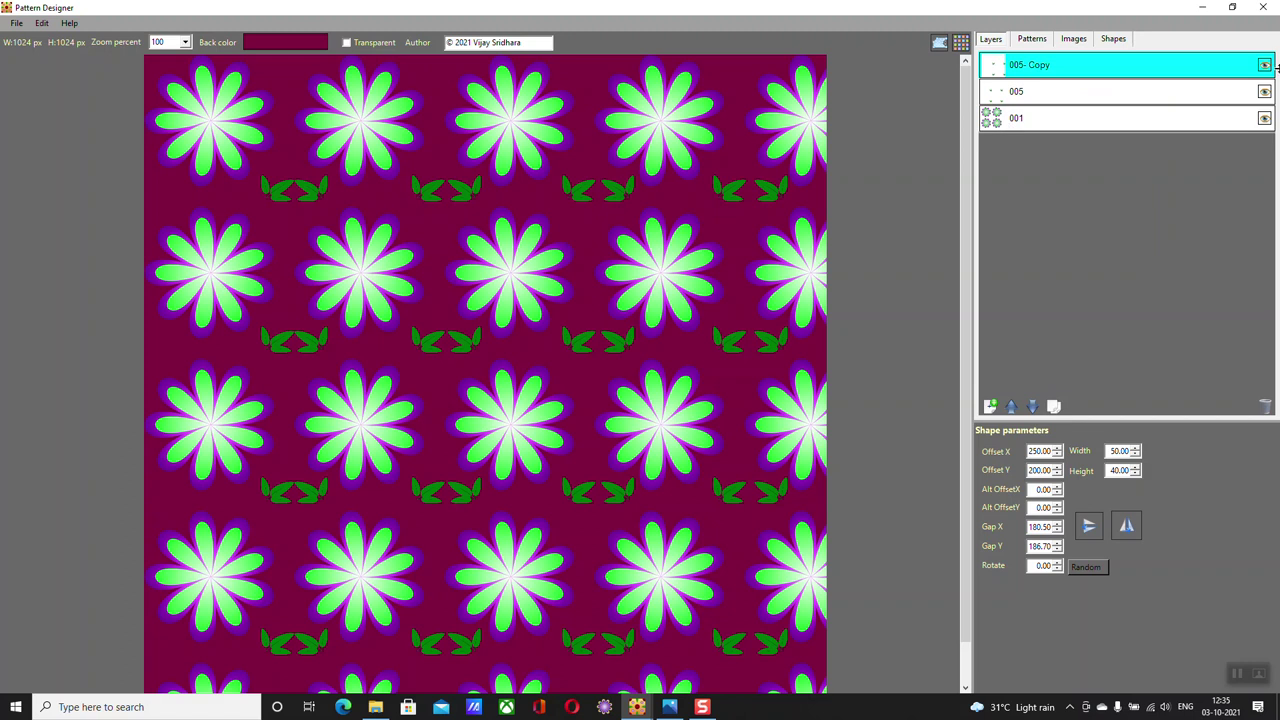
left_click(1265, 65)
left_click(1265, 91)
left_click(1265, 118)
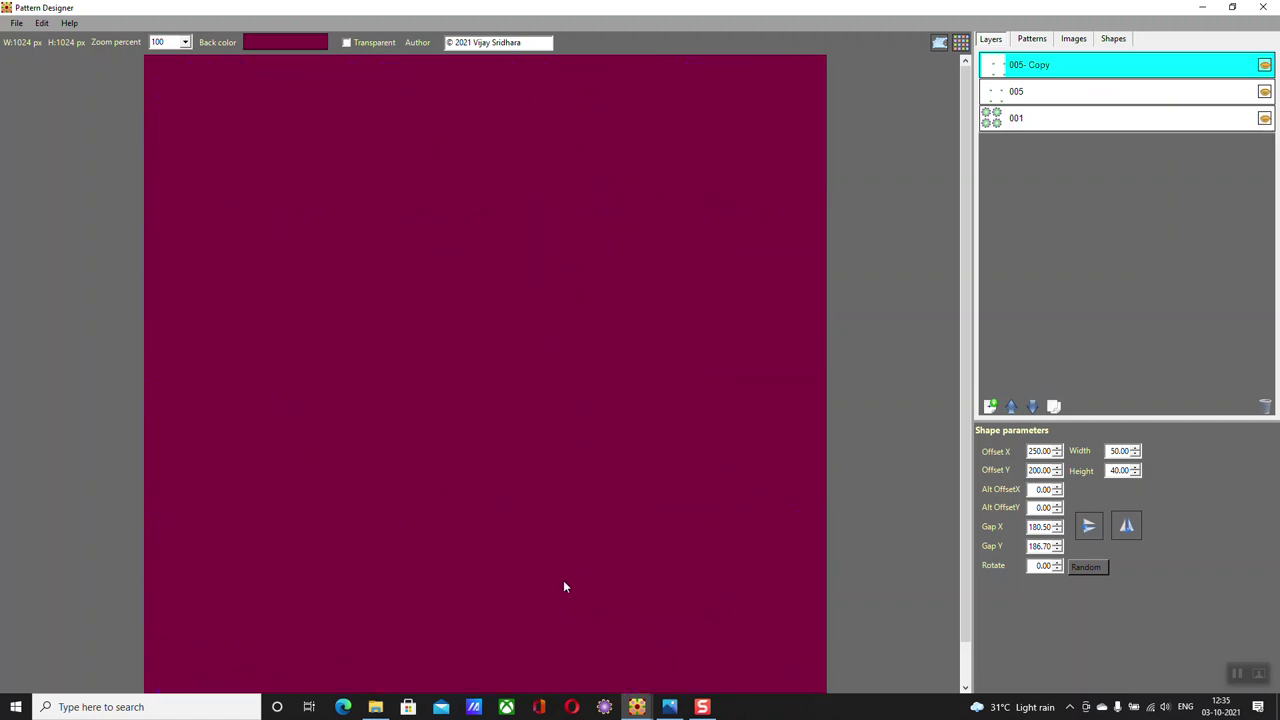
left_click(1265, 118)
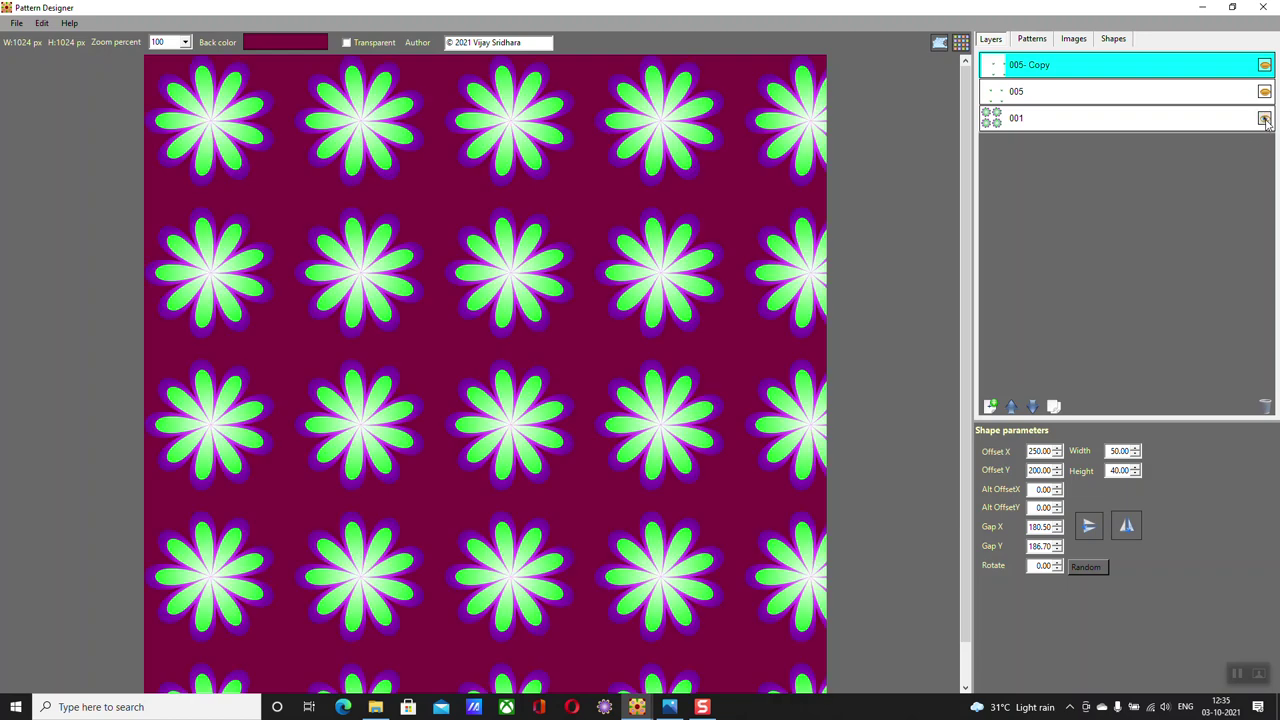
left_click(1191, 122)
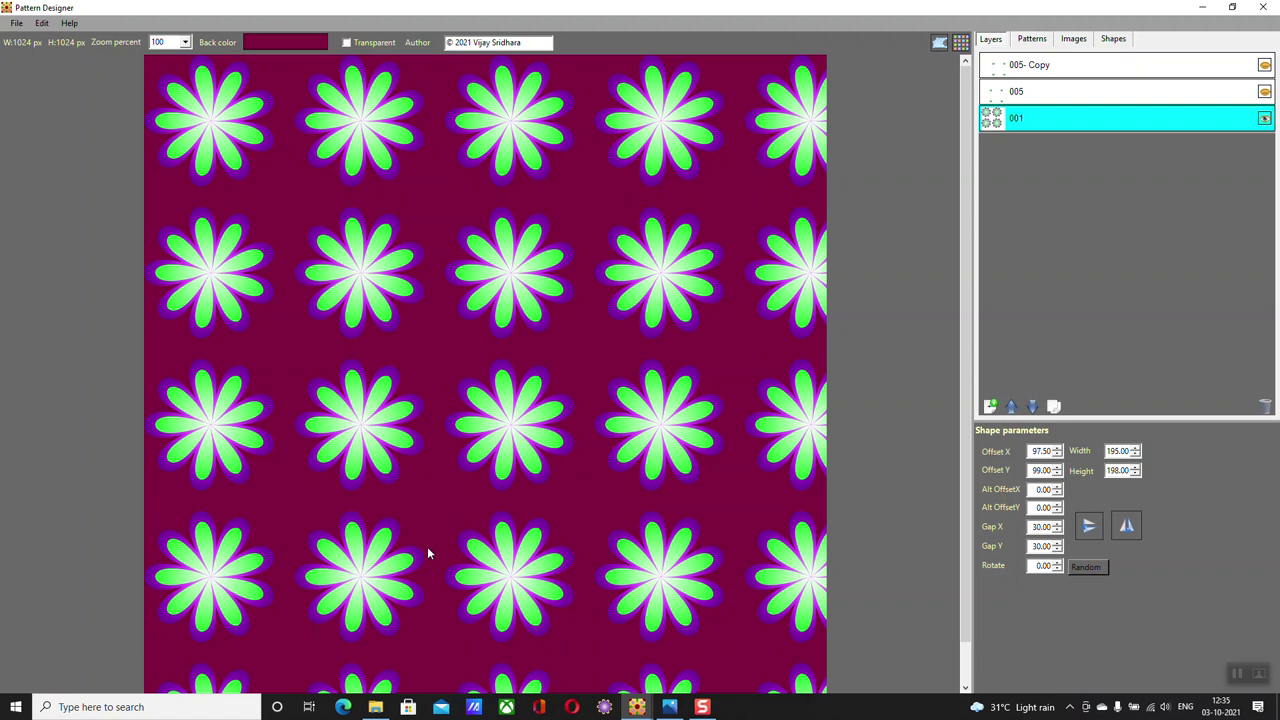
Set both Gap X and Gap Y of flower layer 001 to 50
left_click_drag(961, 466, 956, 575)
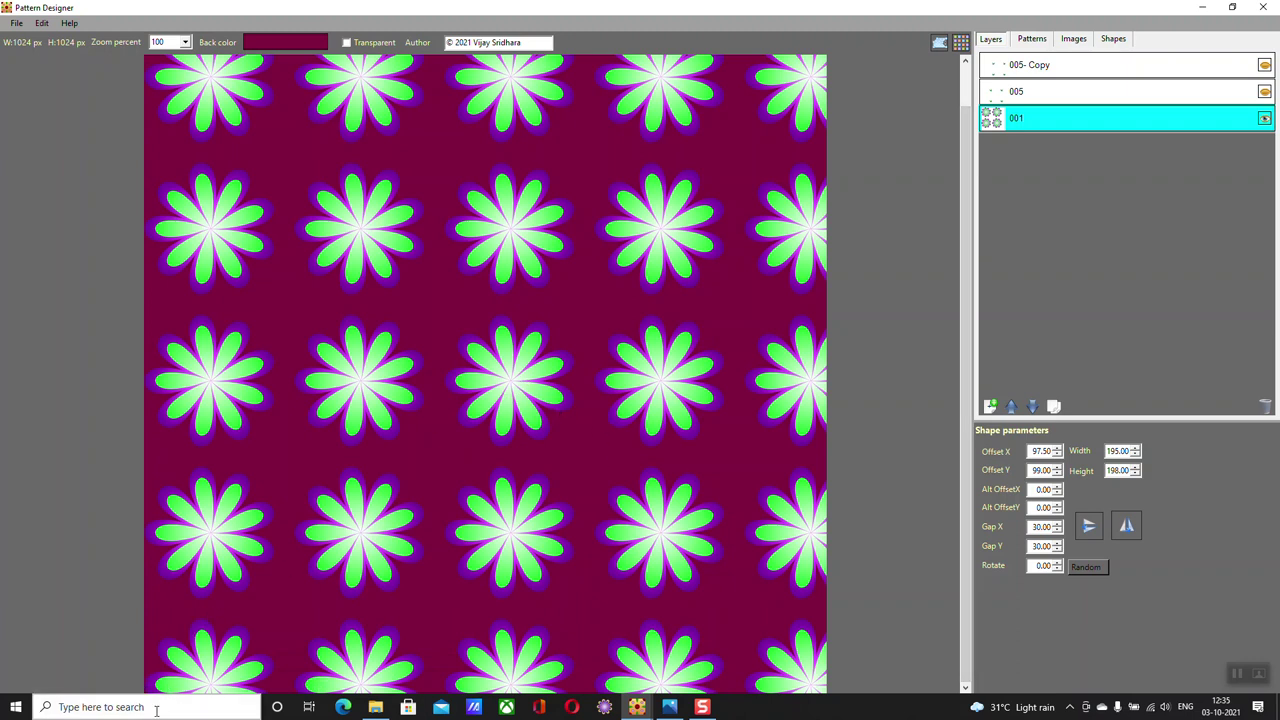
scroll(975, 215, "up", 1)
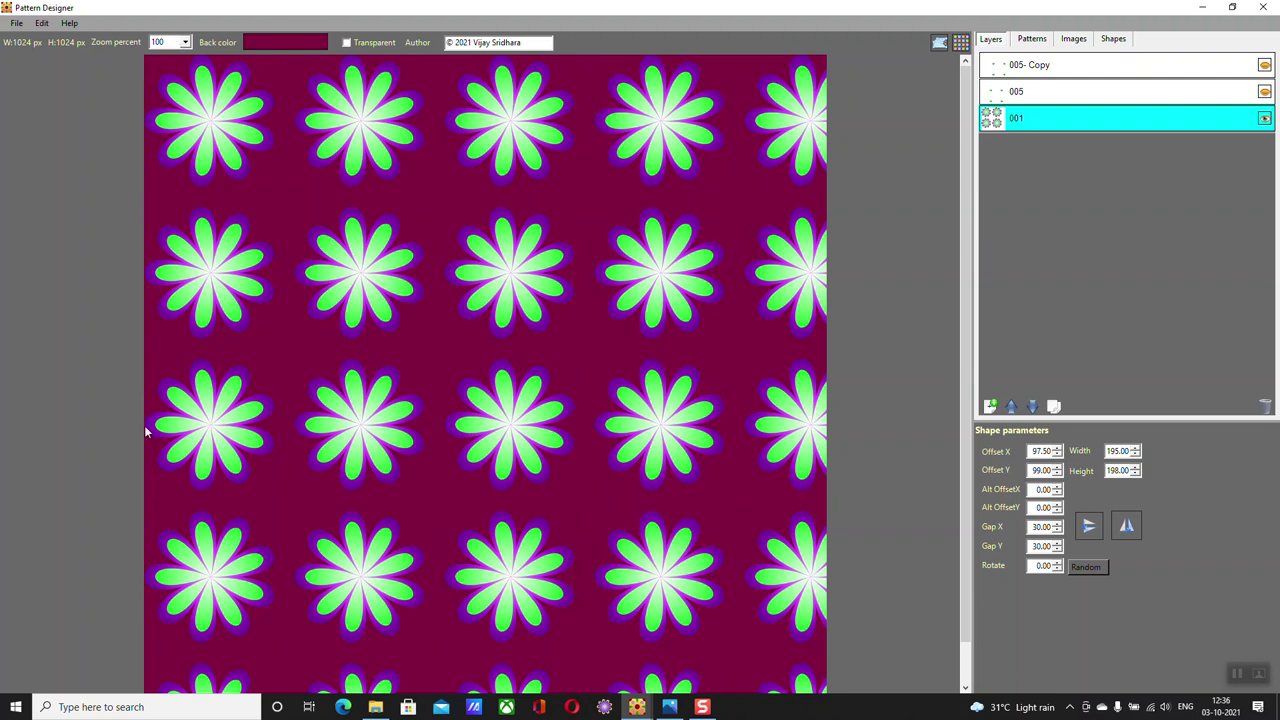
double_click(1040, 451)
left_click(1035, 527)
key("BackSpace")
type("5")
key("Return")
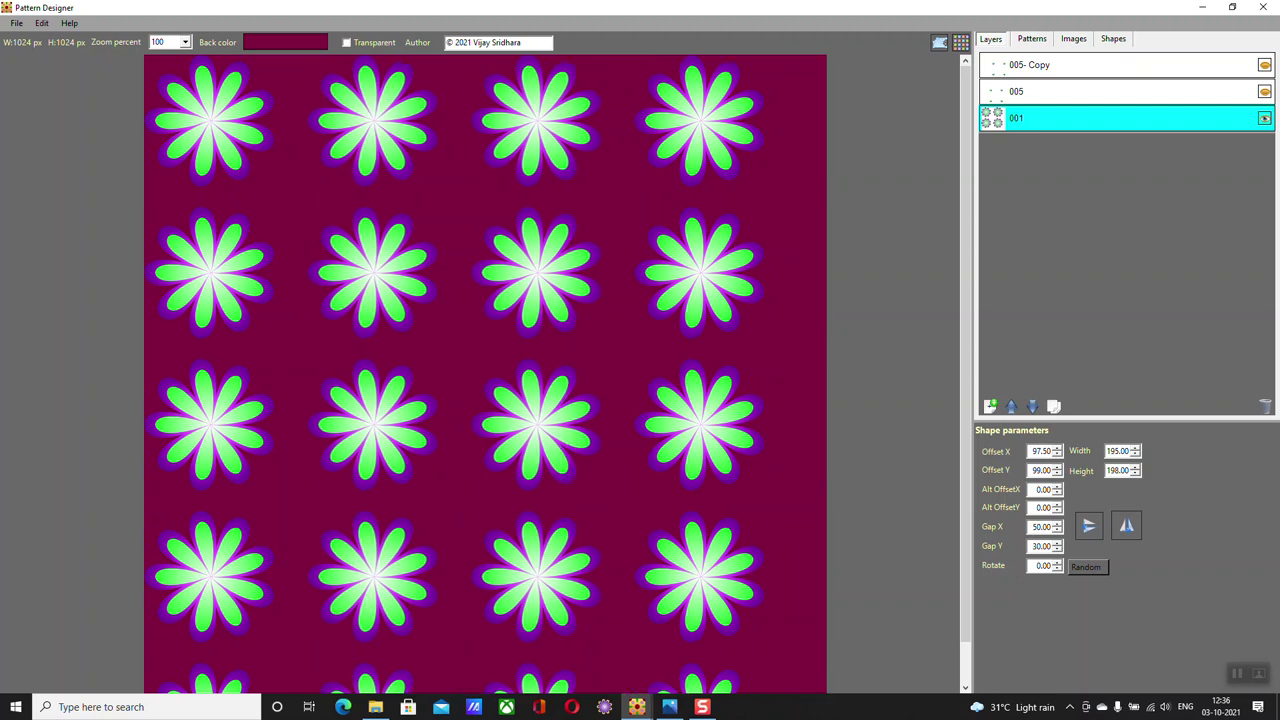
double_click(1036, 546)
type("50")
key("Return")
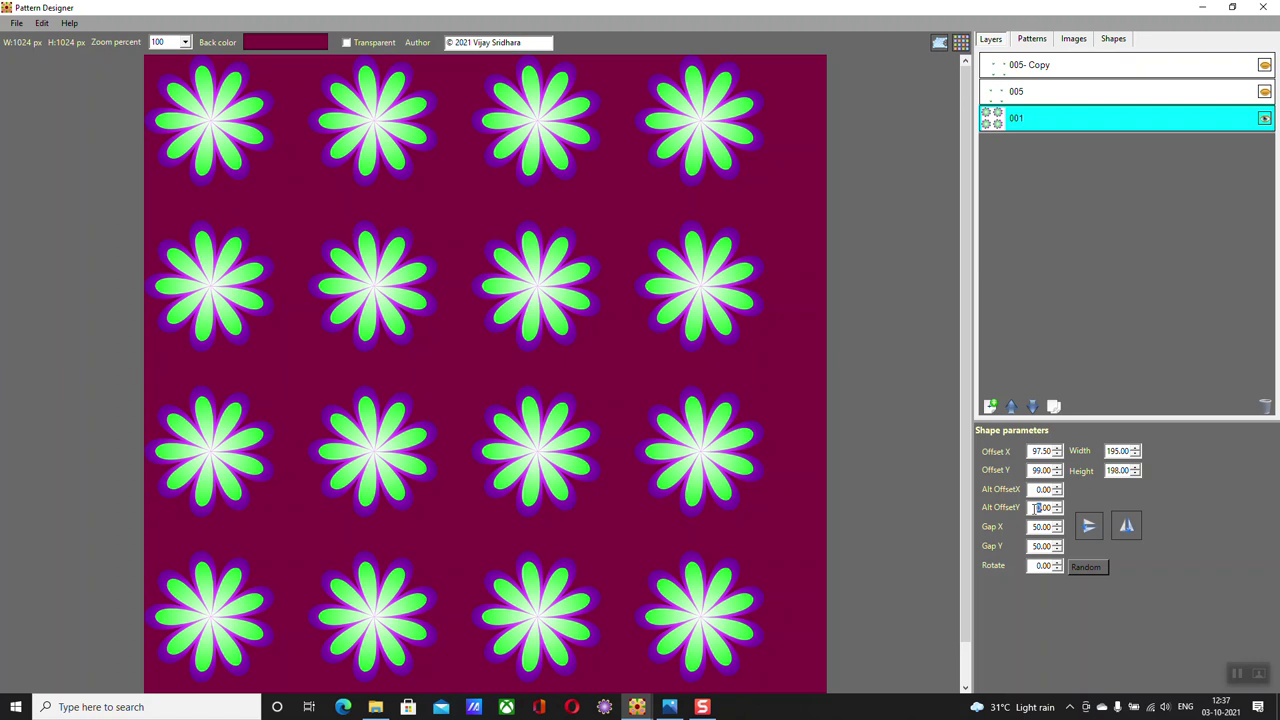
Stagger the flowers of layer 001 by setting Alt OffsetY to 20 and Alt OffsetX to 30
left_click_drag(1040, 508, 1013, 510)
type("20")
key("Return")
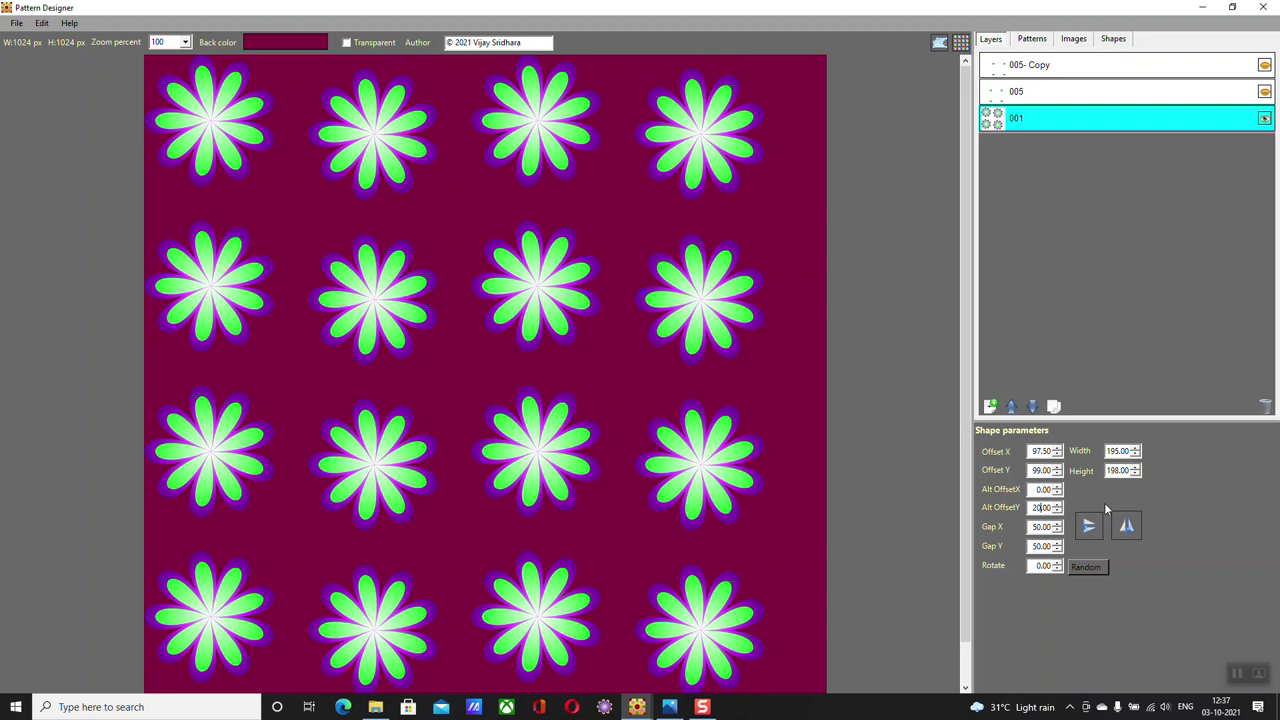
left_click(1038, 489)
type("3")
key("Return")
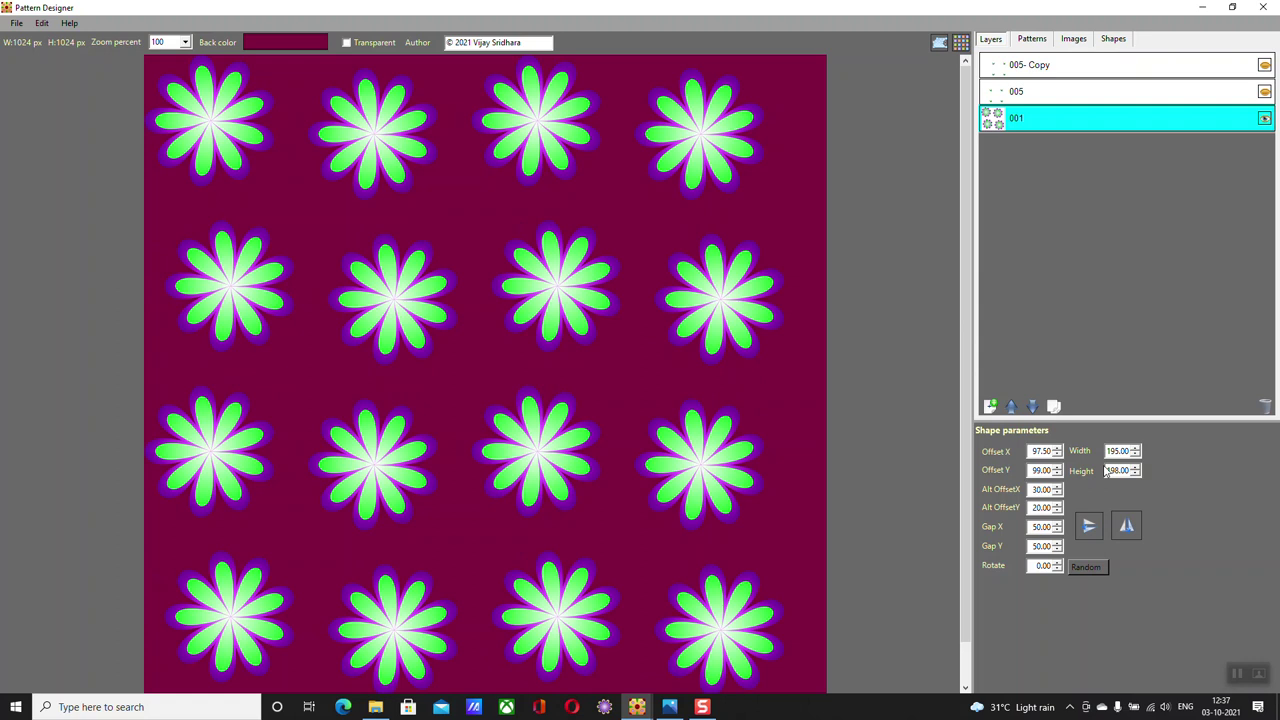
Show and select leaf layer 005 with flower layer 001 hidden, and turn layer 001 back on
left_click(1265, 118)
left_click(1265, 91)
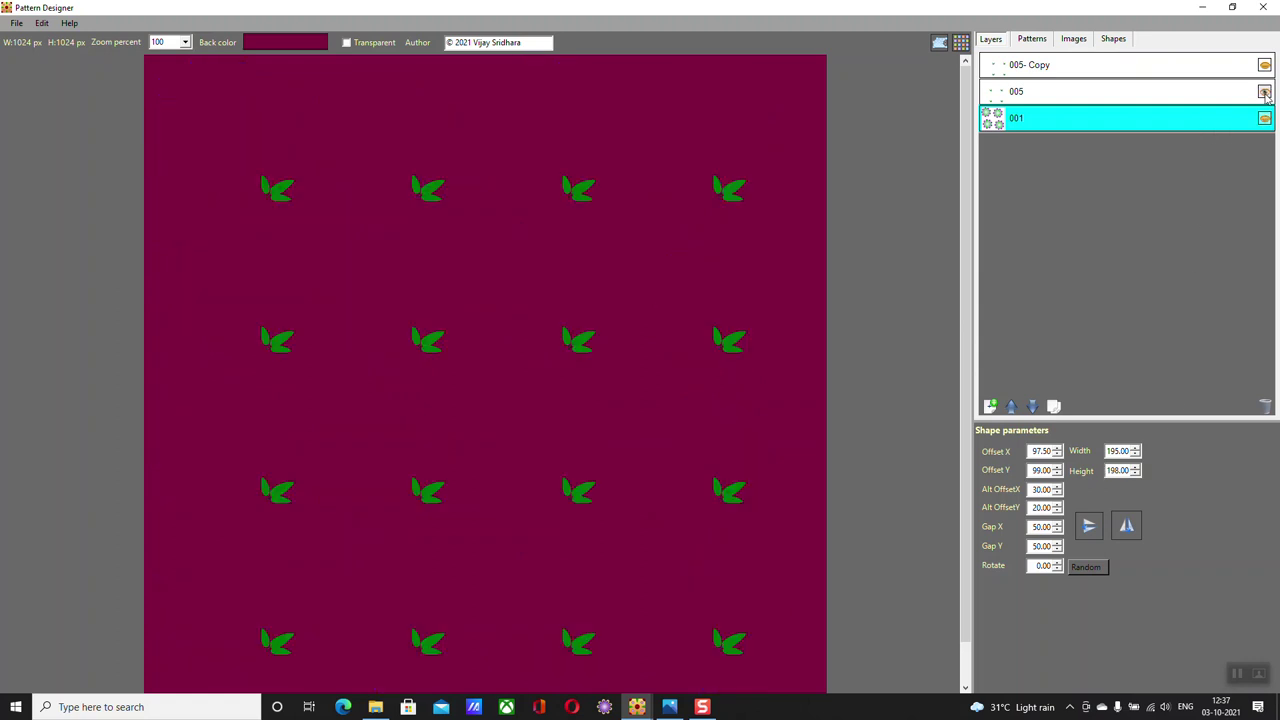
left_click(1180, 100)
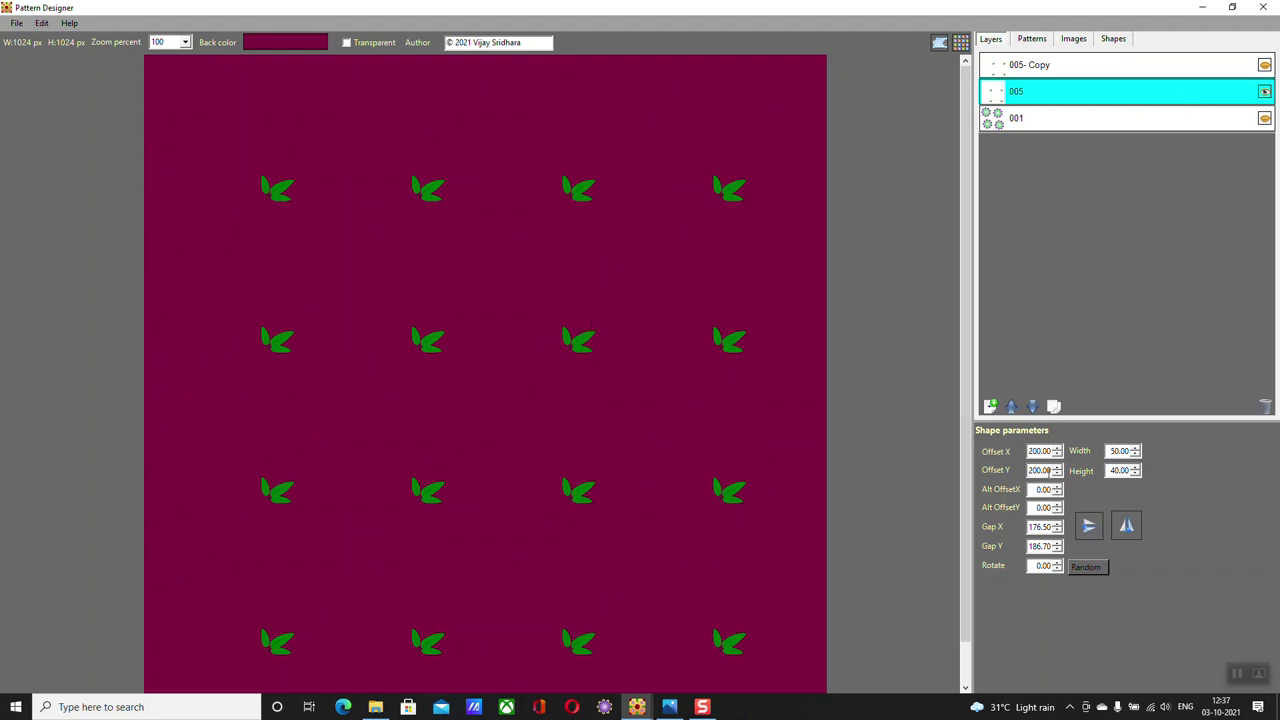
left_click(1264, 118)
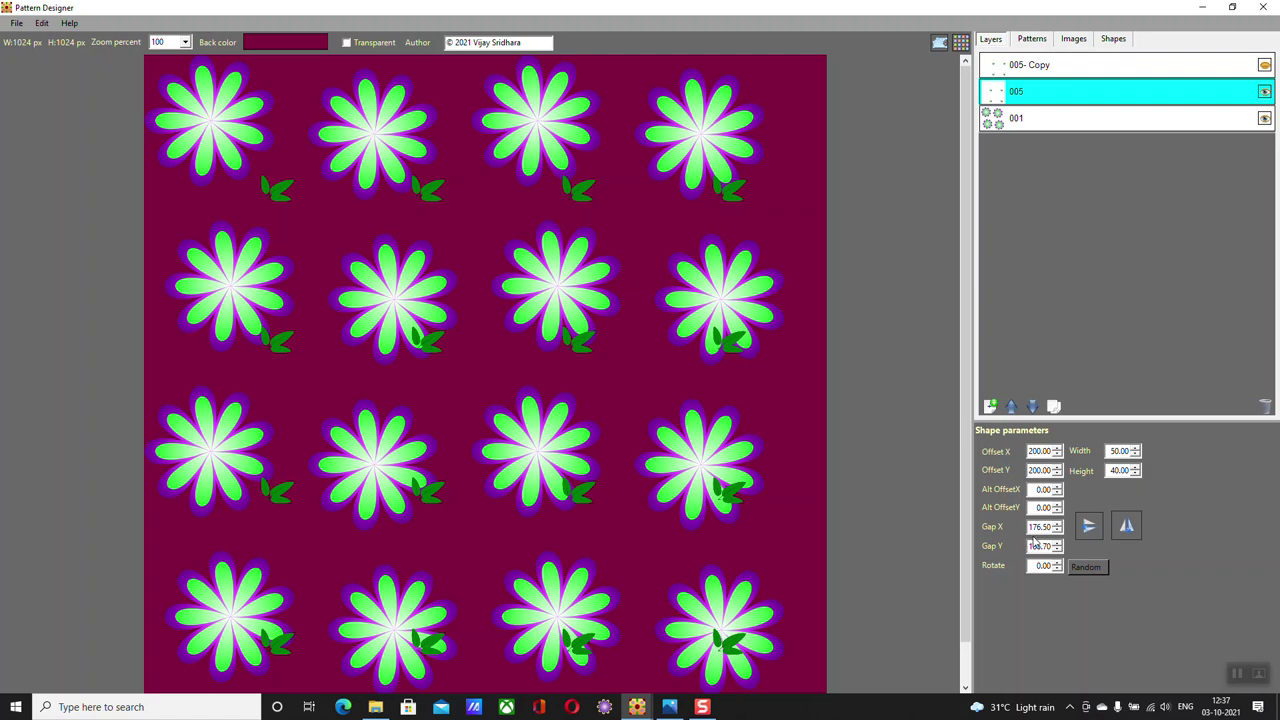
Restore Gap X and Gap Y of flower layer 001 to 30
left_click(1028, 120)
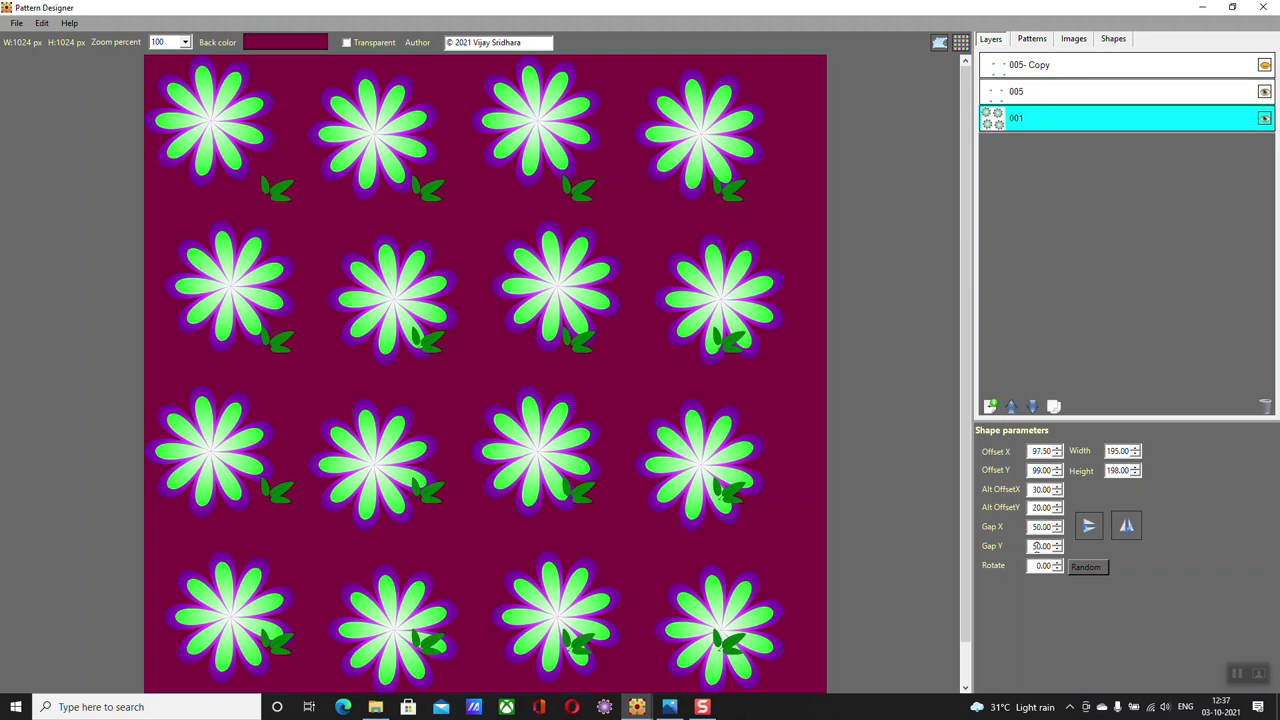
mouse_move(1038, 546)
left_mouse_down()
mouse_move(1024, 546)
mouse_move(1030, 527)
left_mouse_up()
type("3")
type("3")
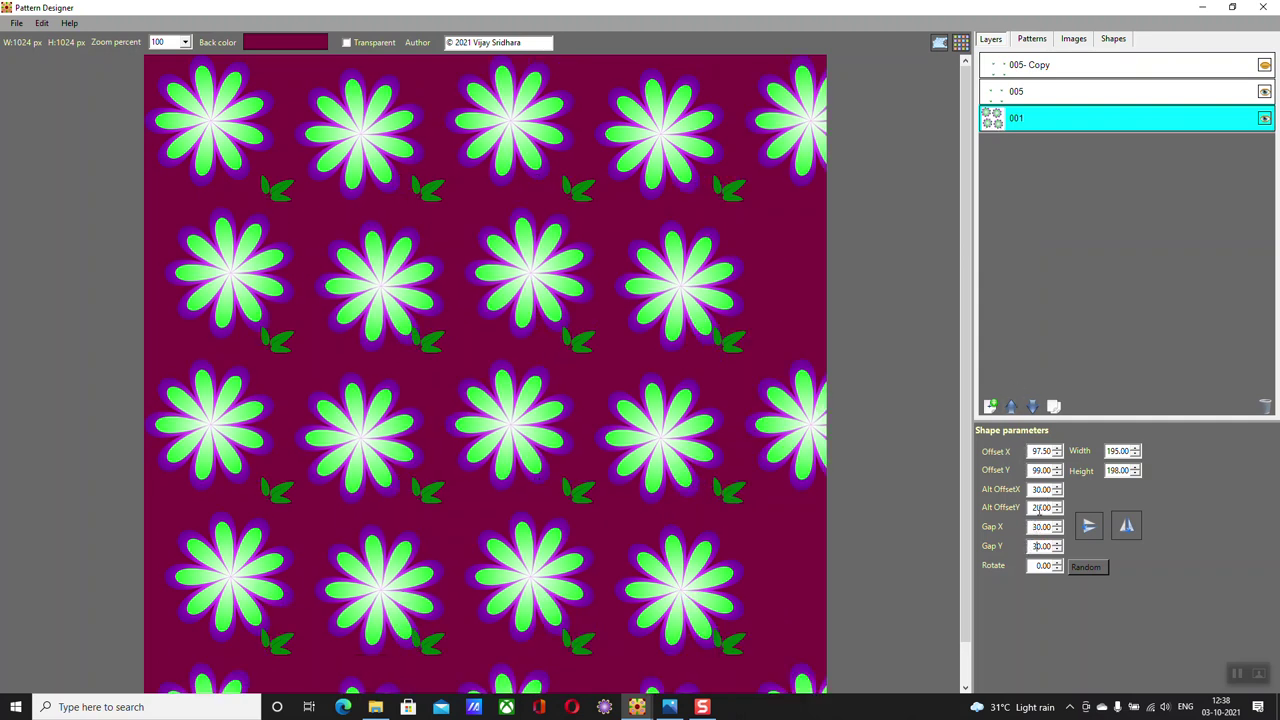
Reset Alt OffsetY and Alt OffsetX of flower layer 001 to 0
double_click(1037, 508)
type("0")
left_click(1050, 489)
type("0")
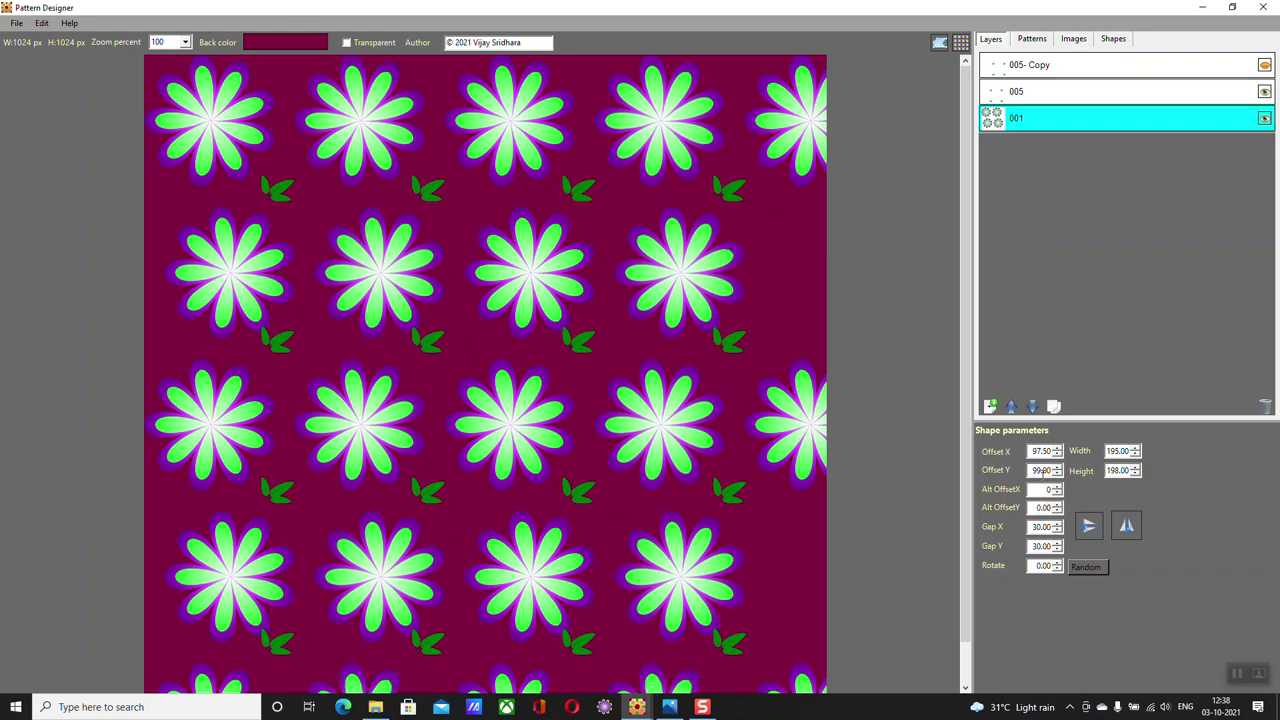
double_click(1040, 470)
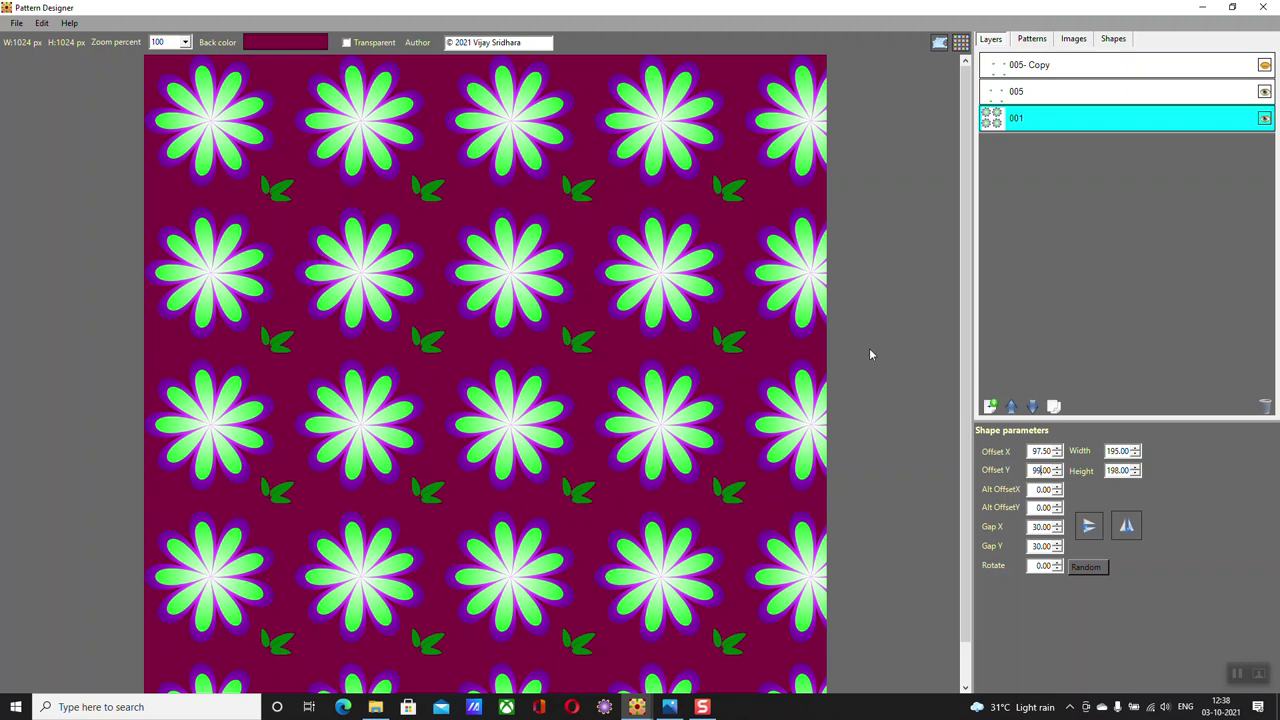
Try random rotation on leaf layer 005, turn it off again, and set the layer's Rotate value to 30
left_click(997, 95)
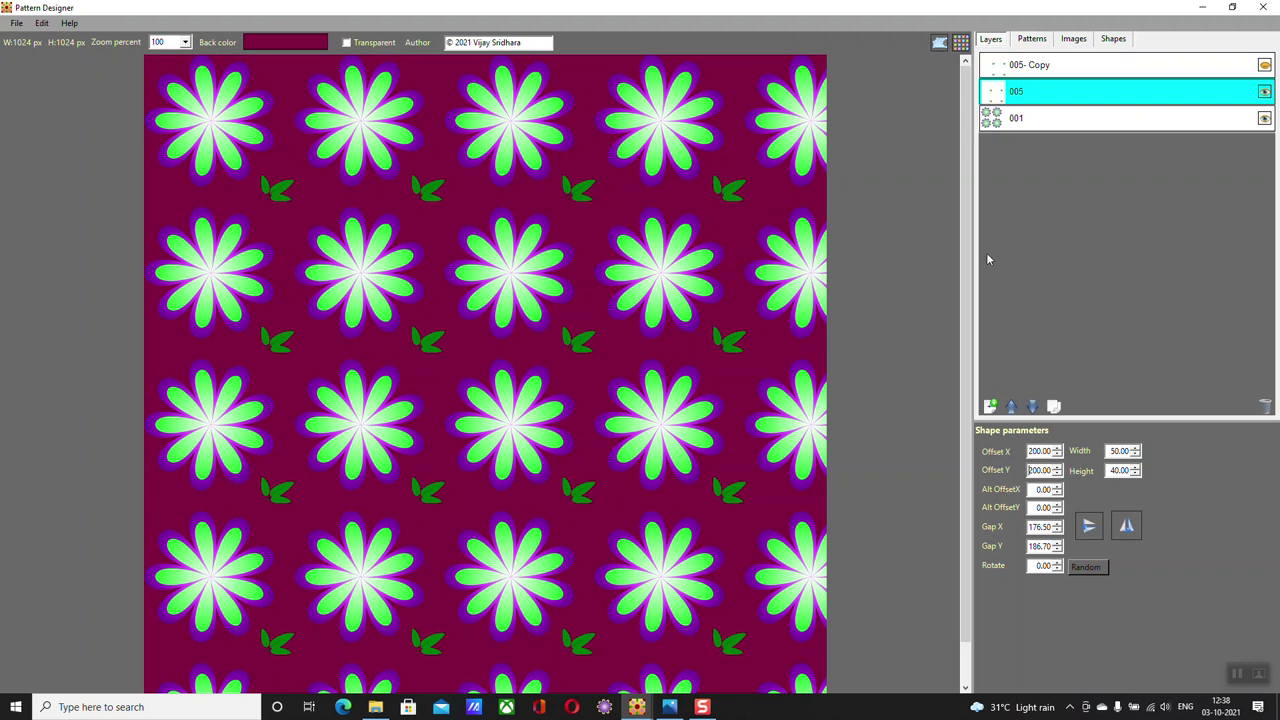
left_click(1080, 568)
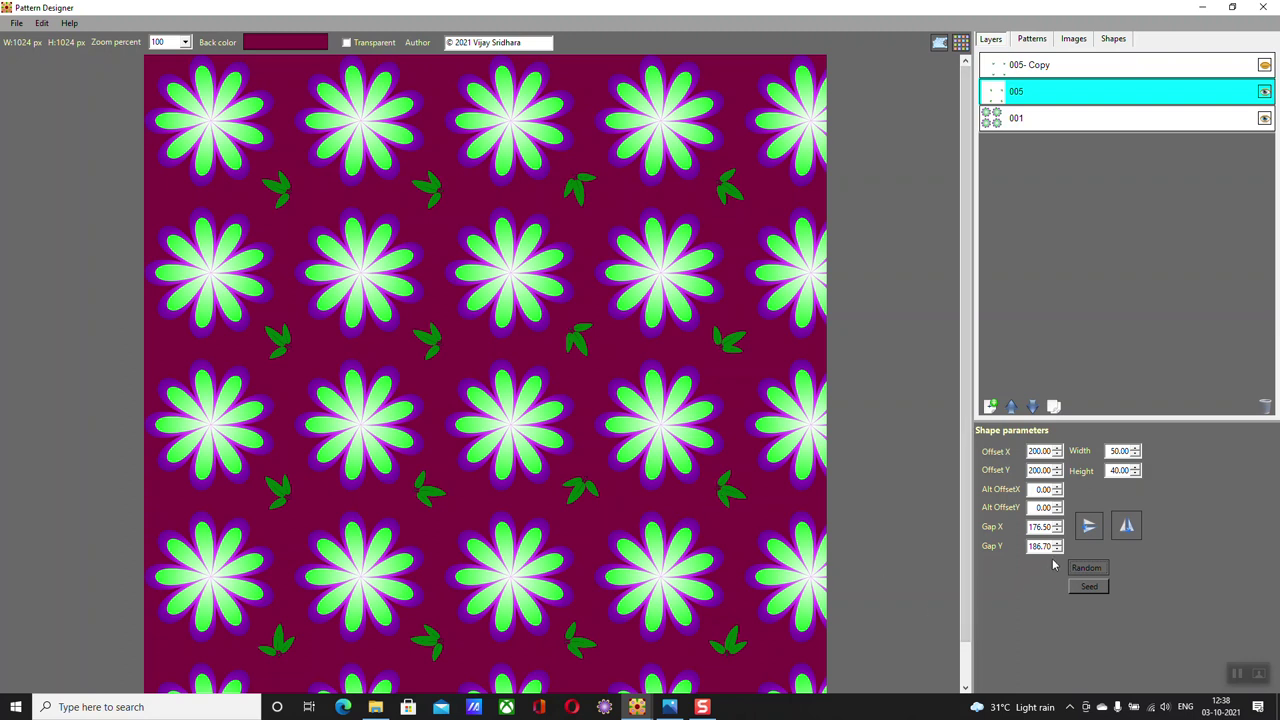
left_click(1088, 568)
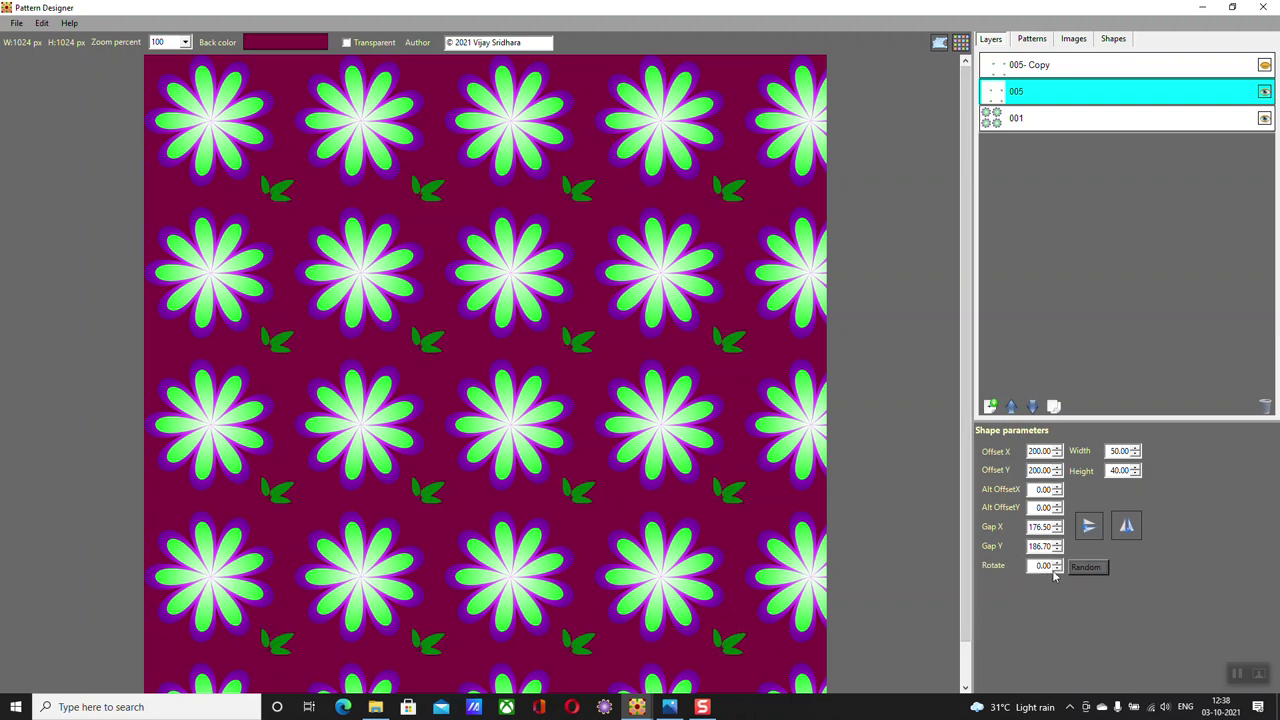
left_click(1036, 566)
type("3")
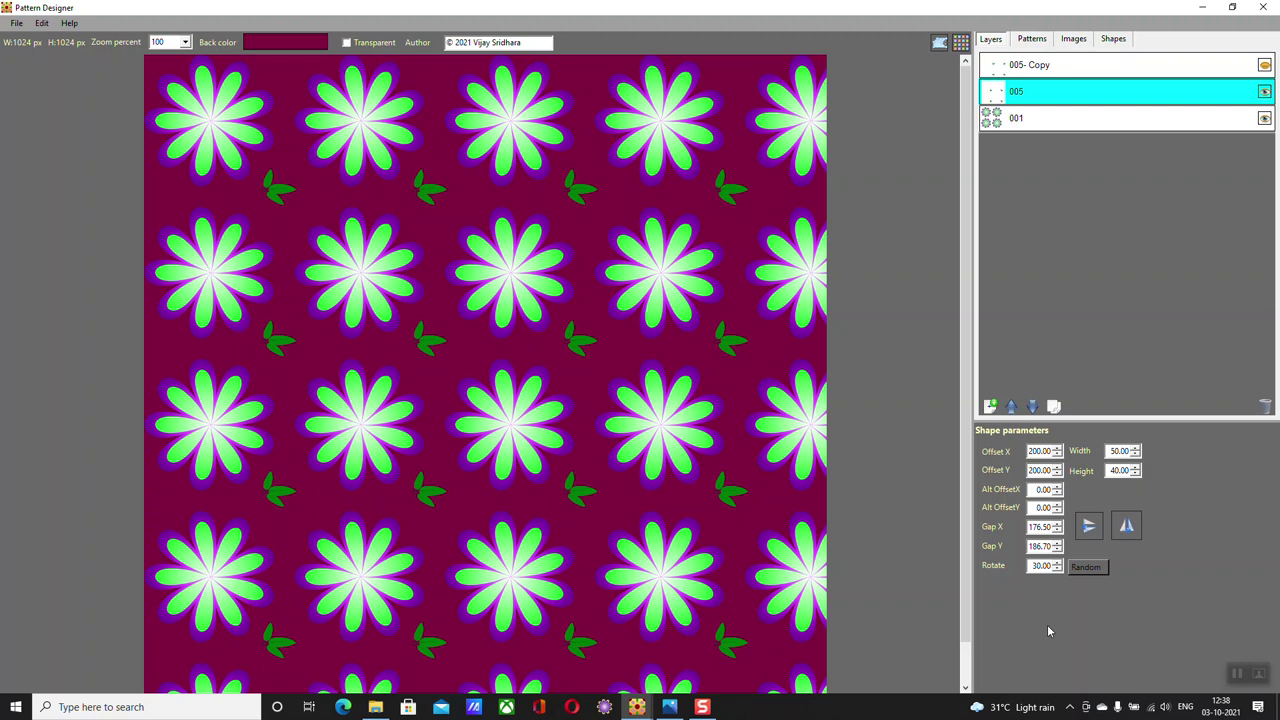
Flip leaf layer 005 horizontally and back, and make leaf layer 005- Copy visible
left_click(1136, 535)
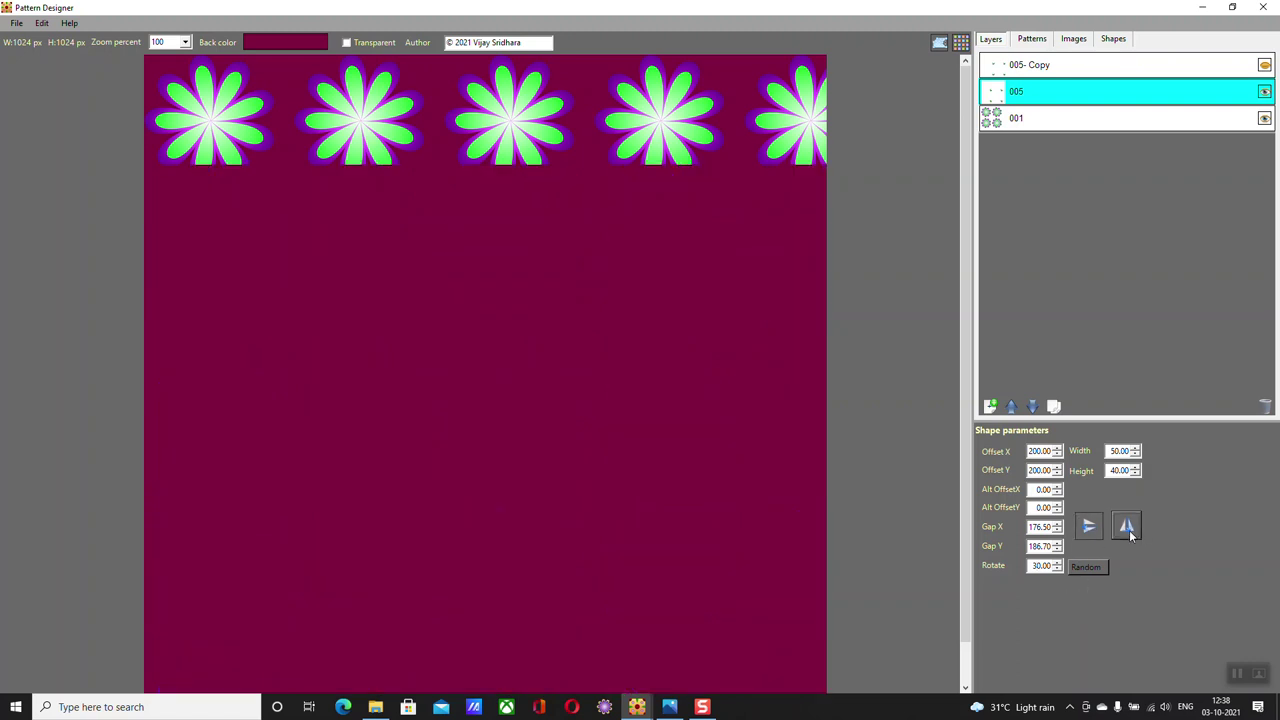
left_click(1124, 533)
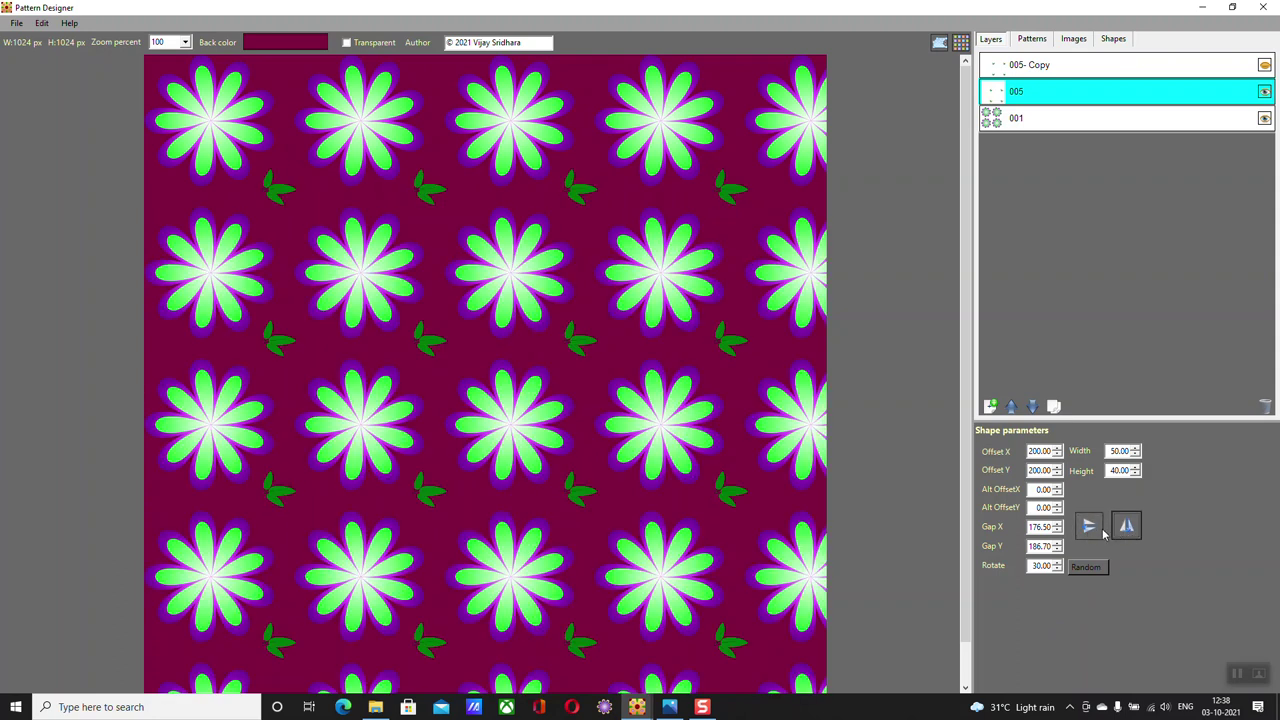
left_click(1035, 69)
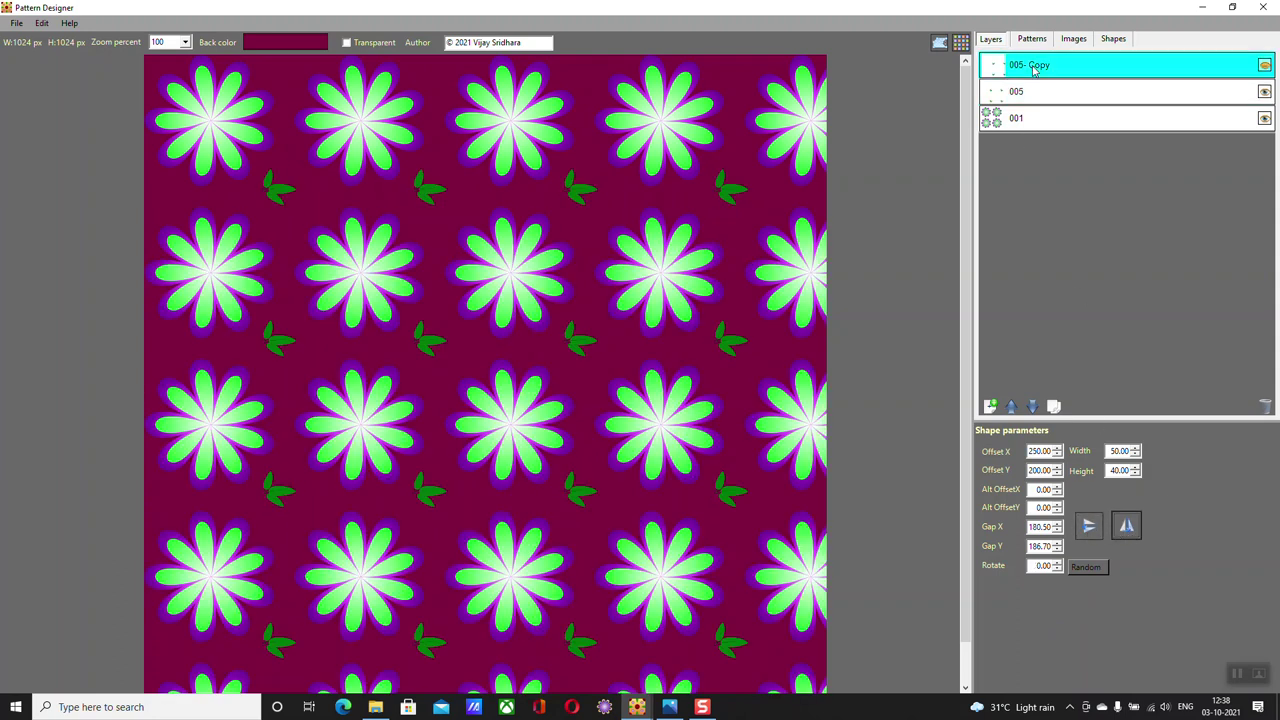
left_click(1264, 67)
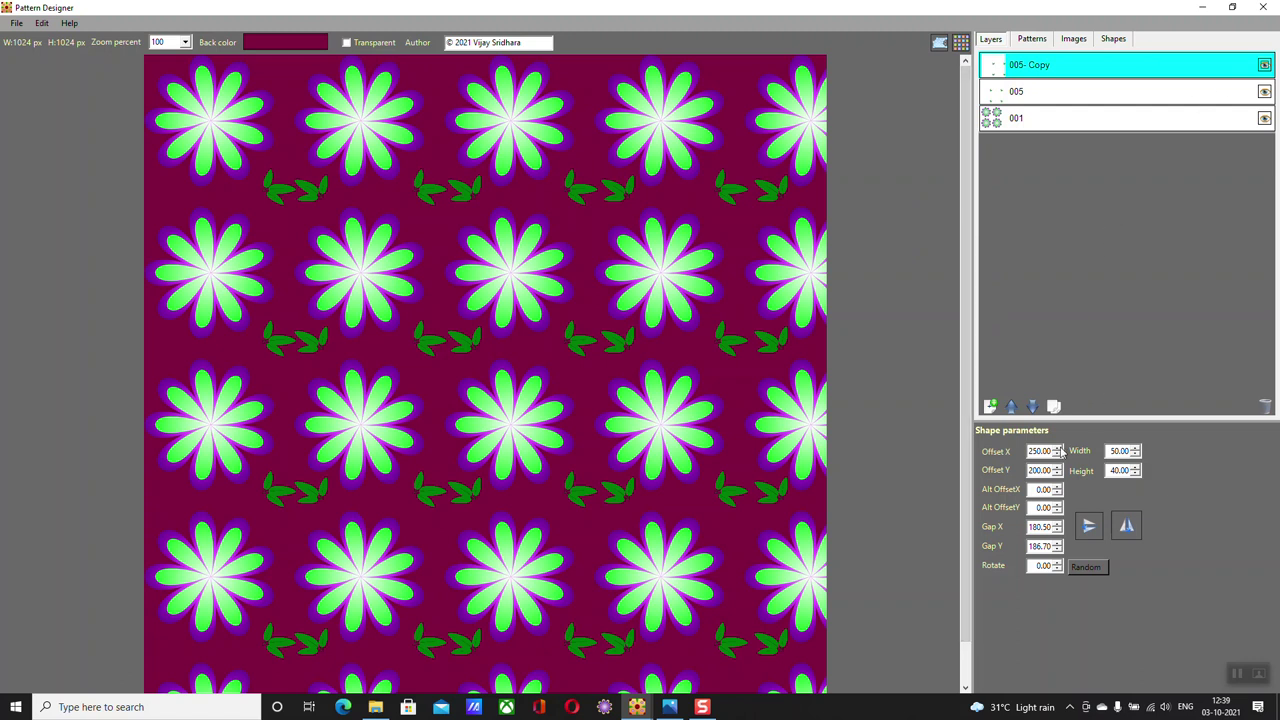
left_click(1043, 41)
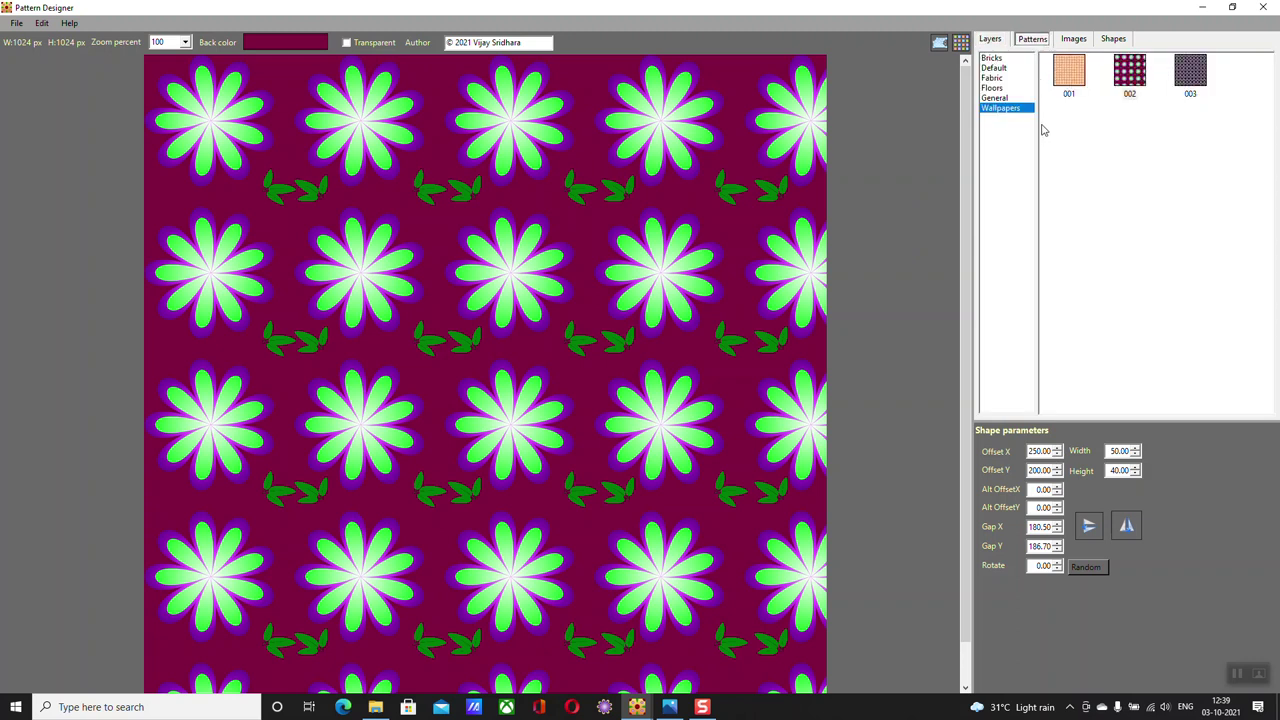
left_click(991, 40)
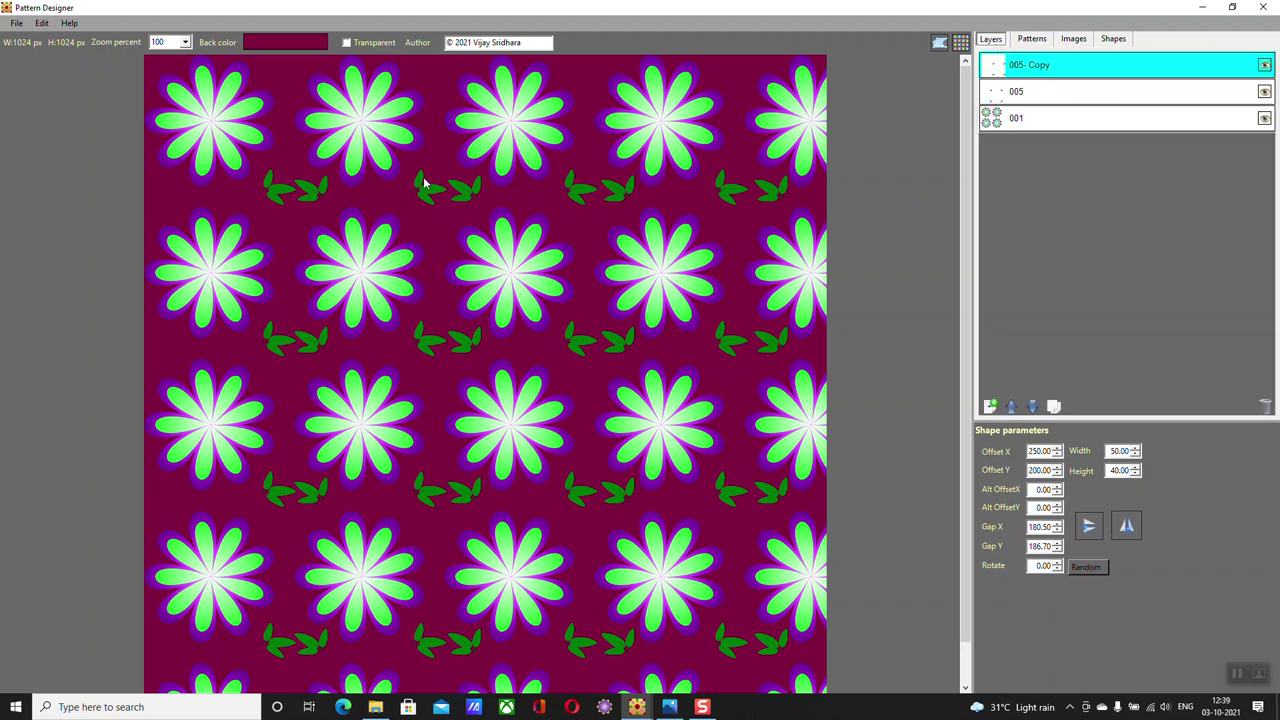
left_click(16, 22)
left_click(28, 39)
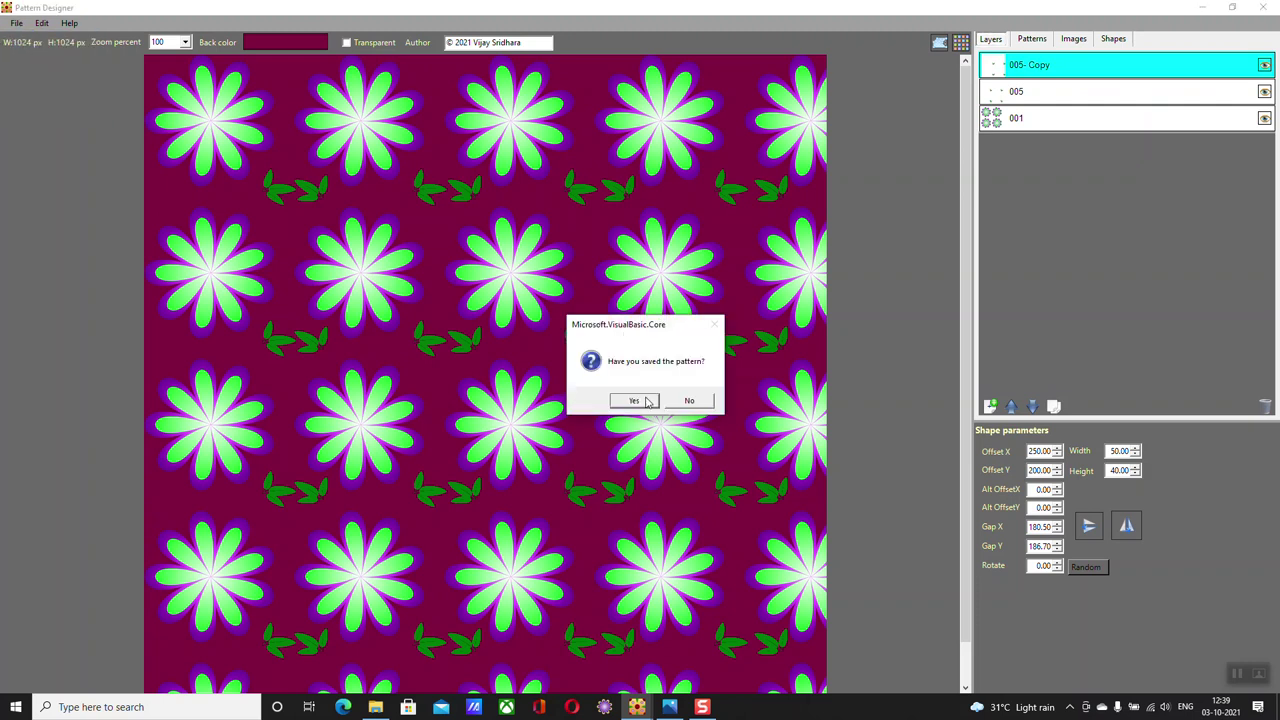
left_click_drag(671, 330, 664, 308)
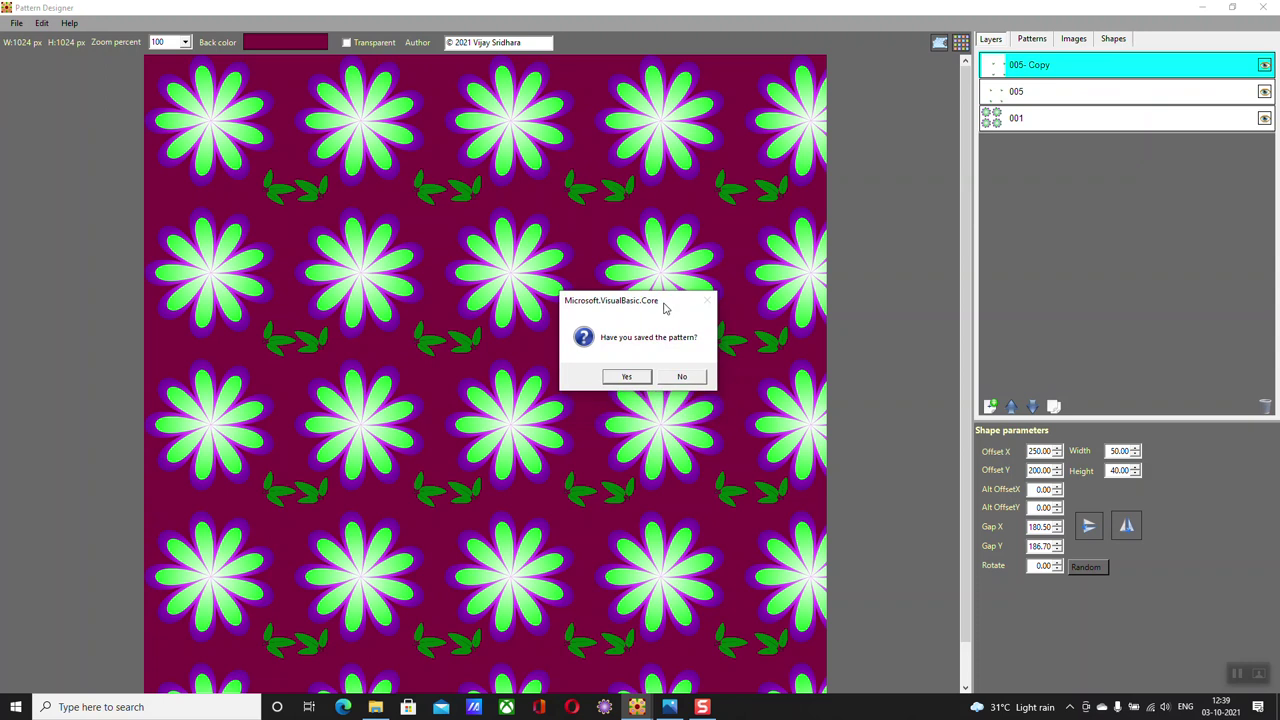
left_click(690, 378)
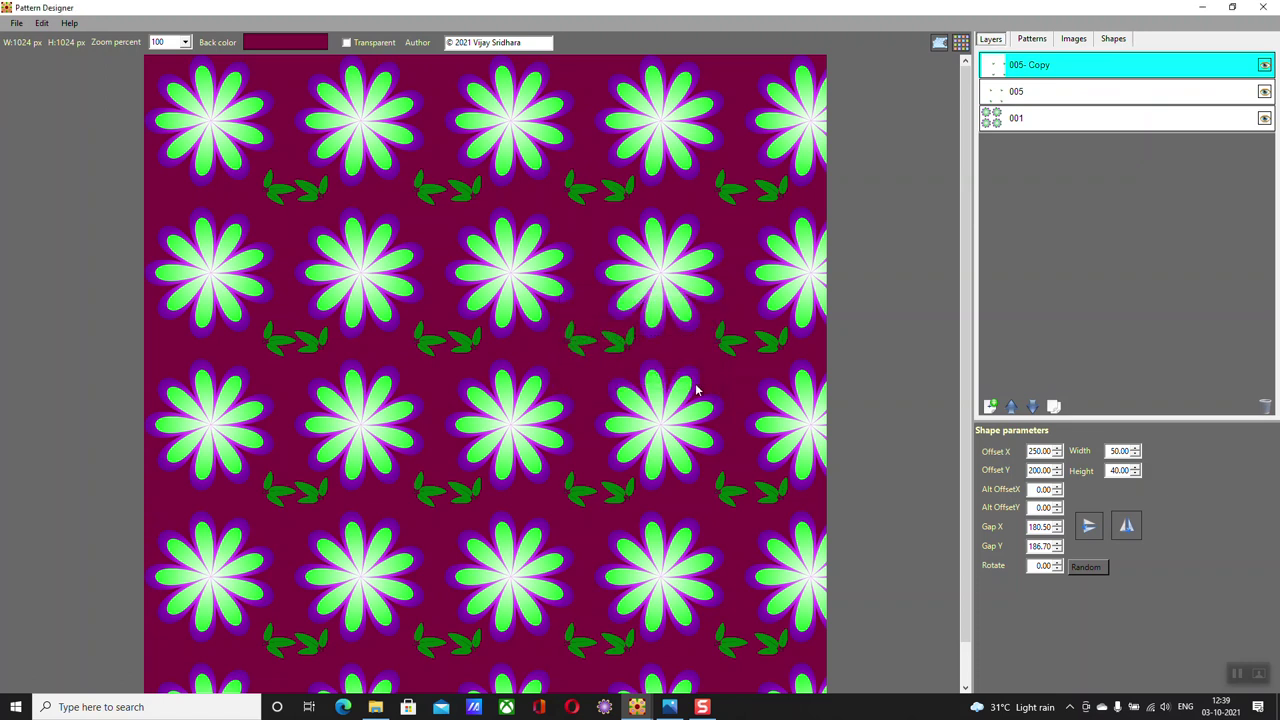
Start a new 512x512 pattern, answering that the current pattern has been saved
left_click(16, 23)
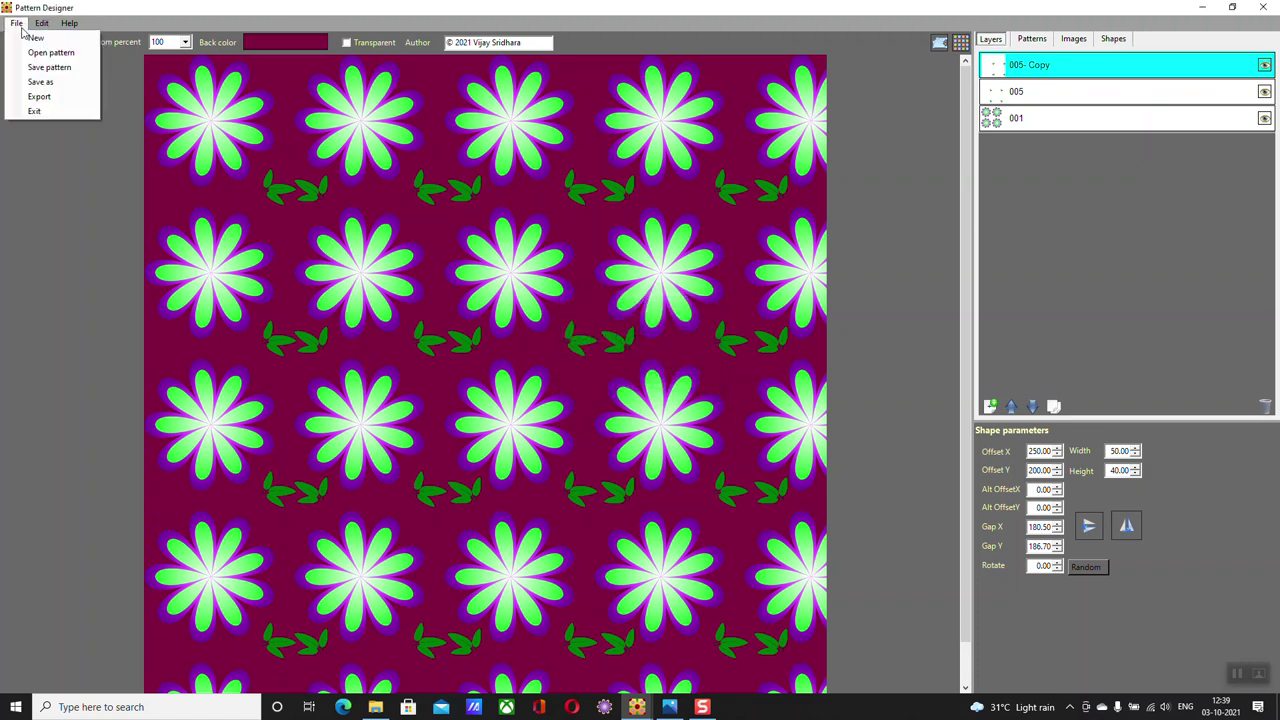
left_click(25, 40)
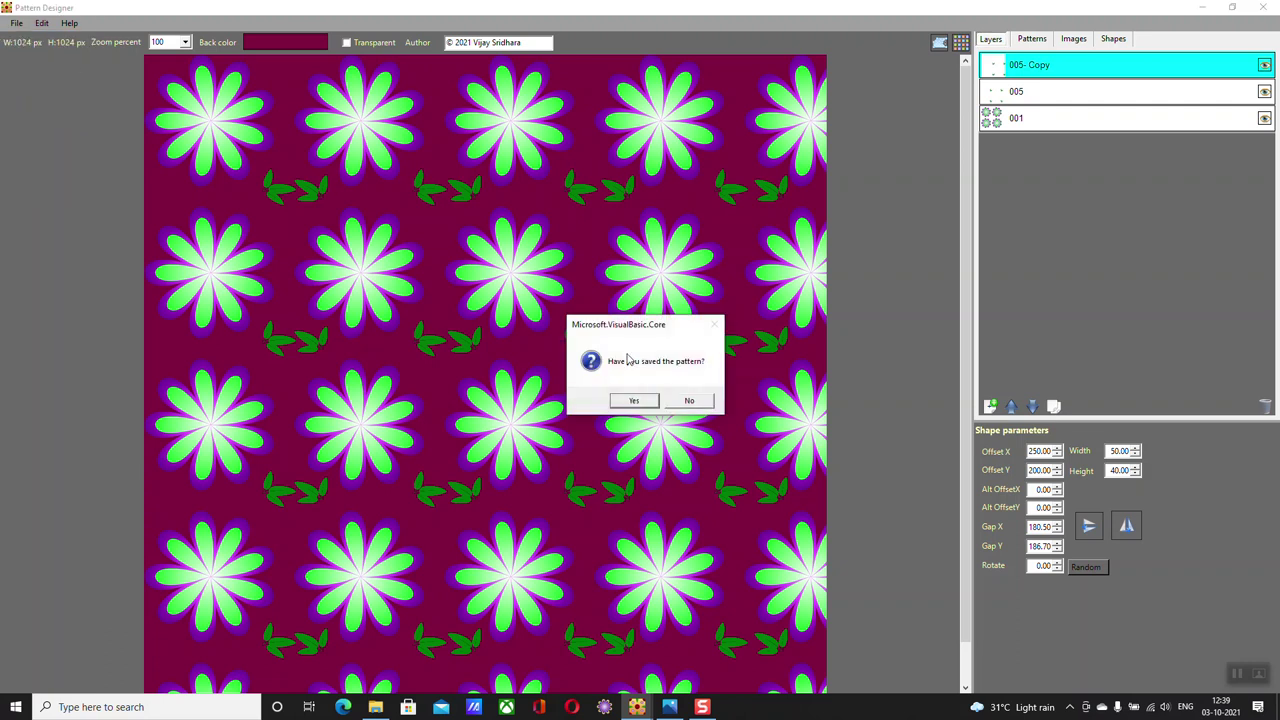
left_click(648, 400)
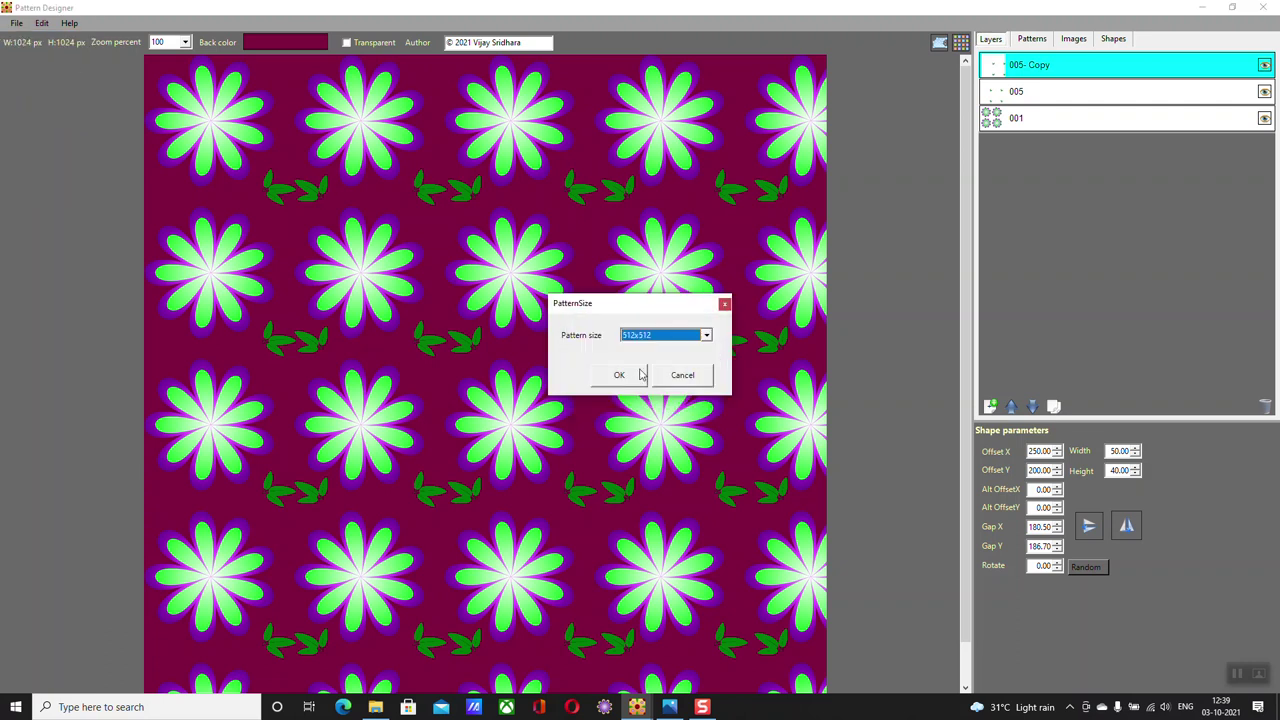
left_click(640, 372)
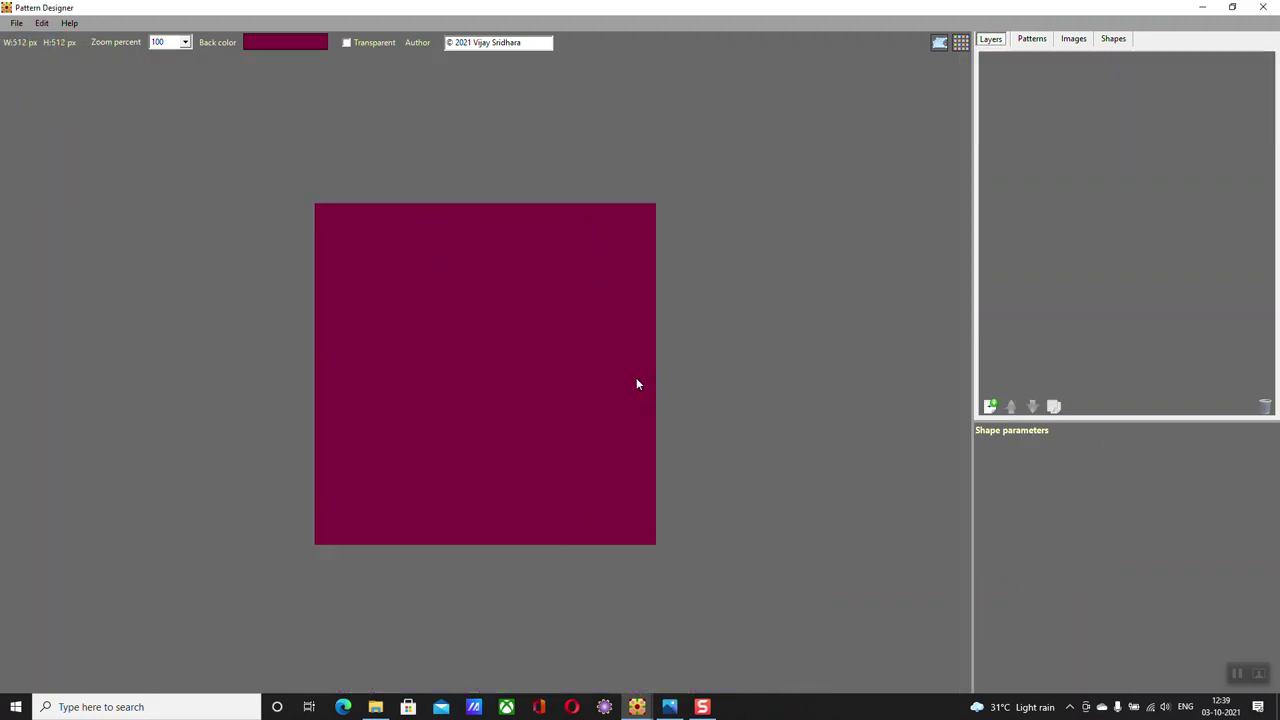
Set the pattern's back color to pale yellow with RGB values 255, 255, 179
left_click(300, 43)
left_click(597, 201)
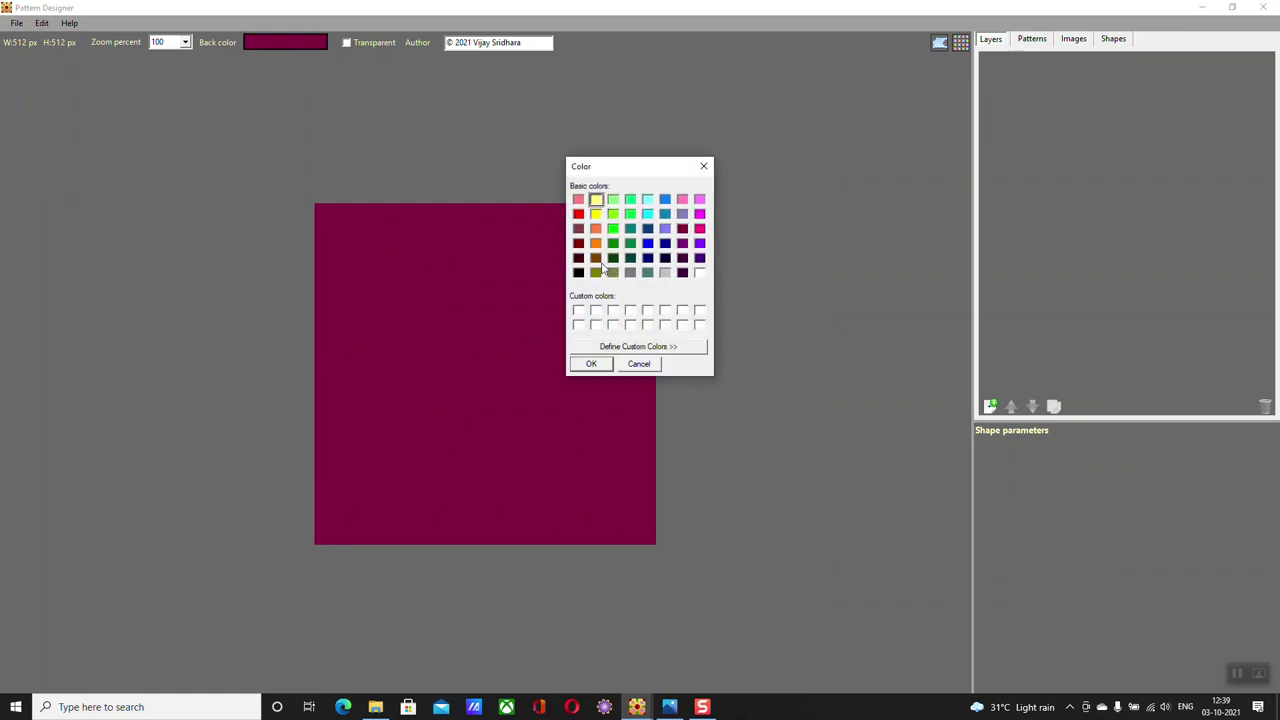
left_click(652, 349)
left_click(860, 205)
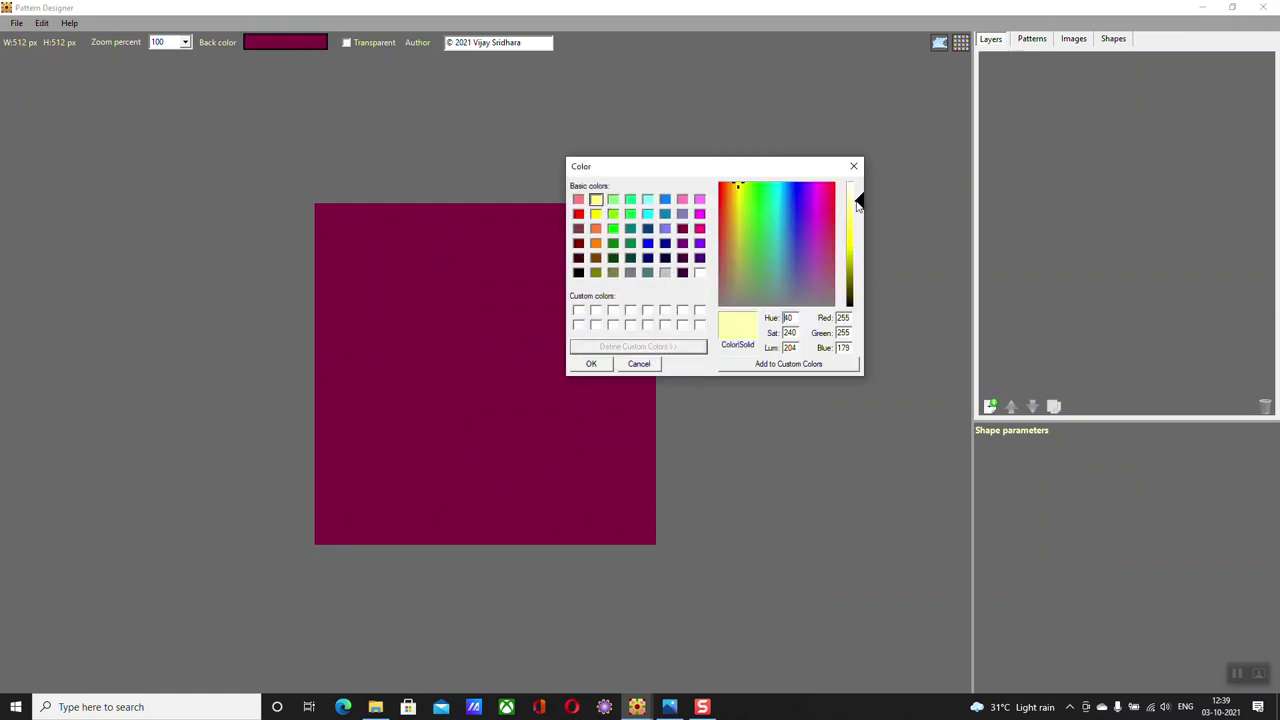
left_click(591, 364)
Add a layer with the Rectangle shape type, keeping the name Rectangle
left_click(989, 406)
left_click(668, 320)
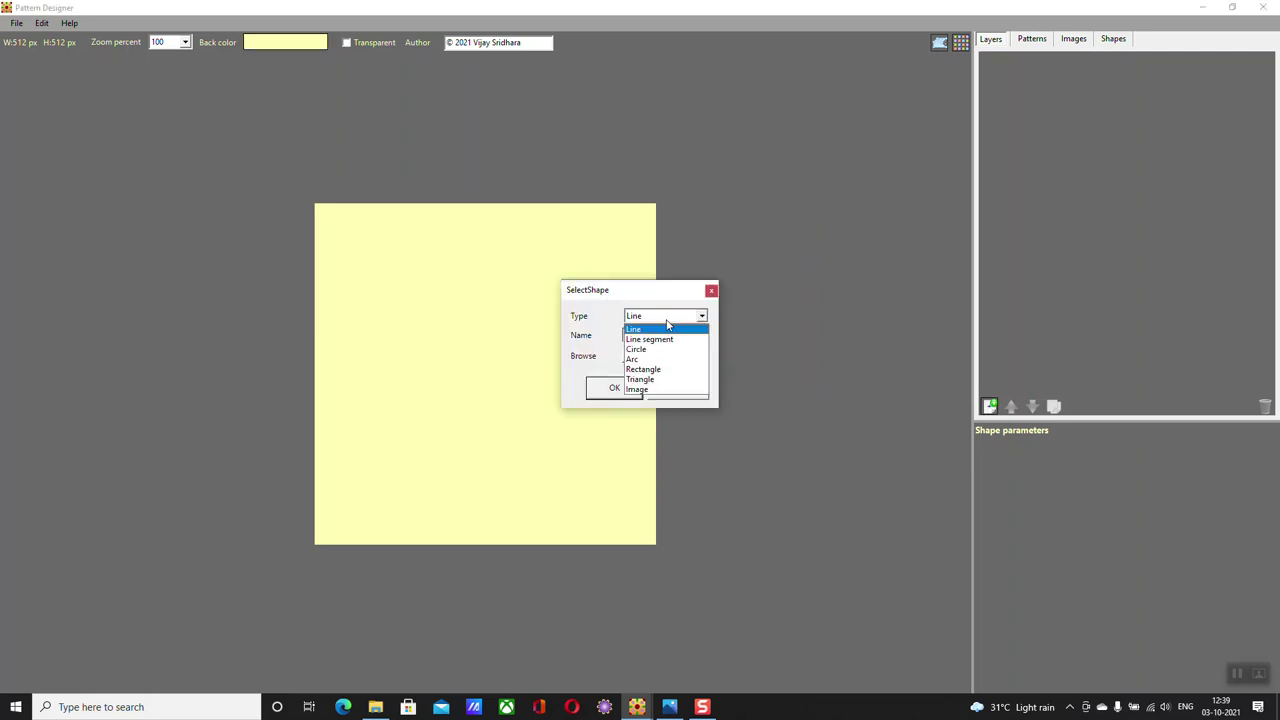
left_click(673, 373)
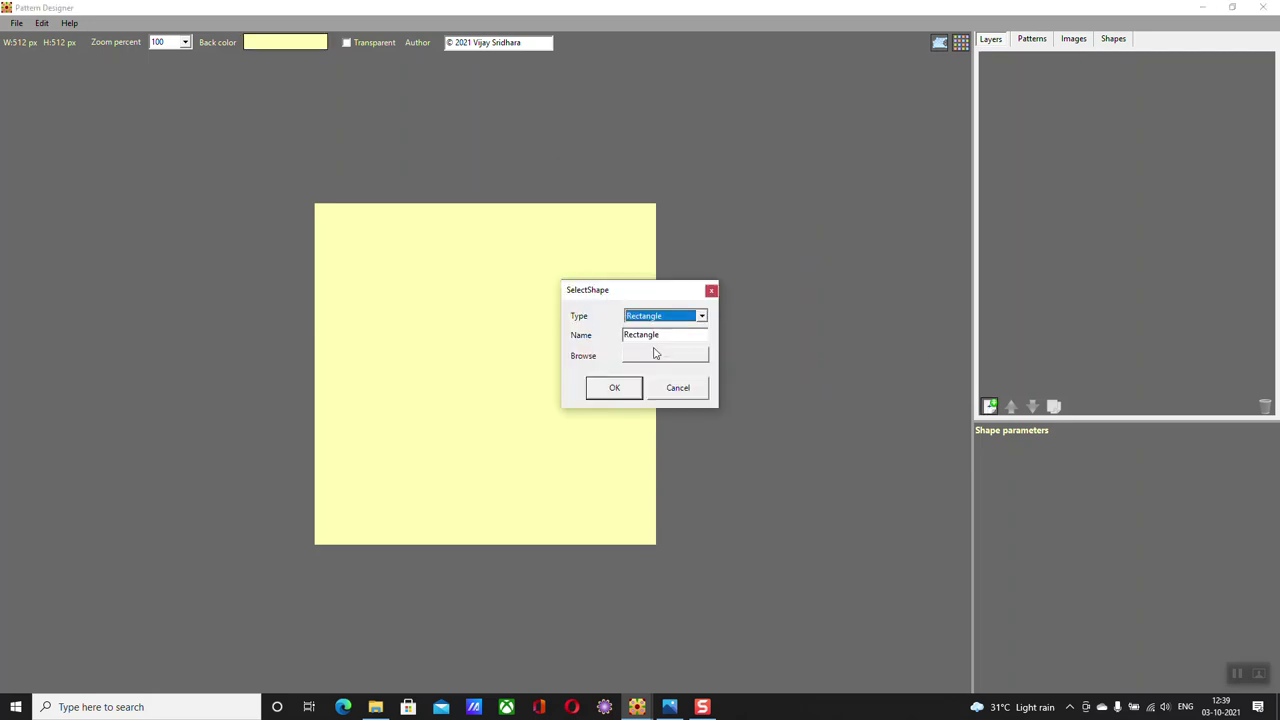
left_click(629, 396)
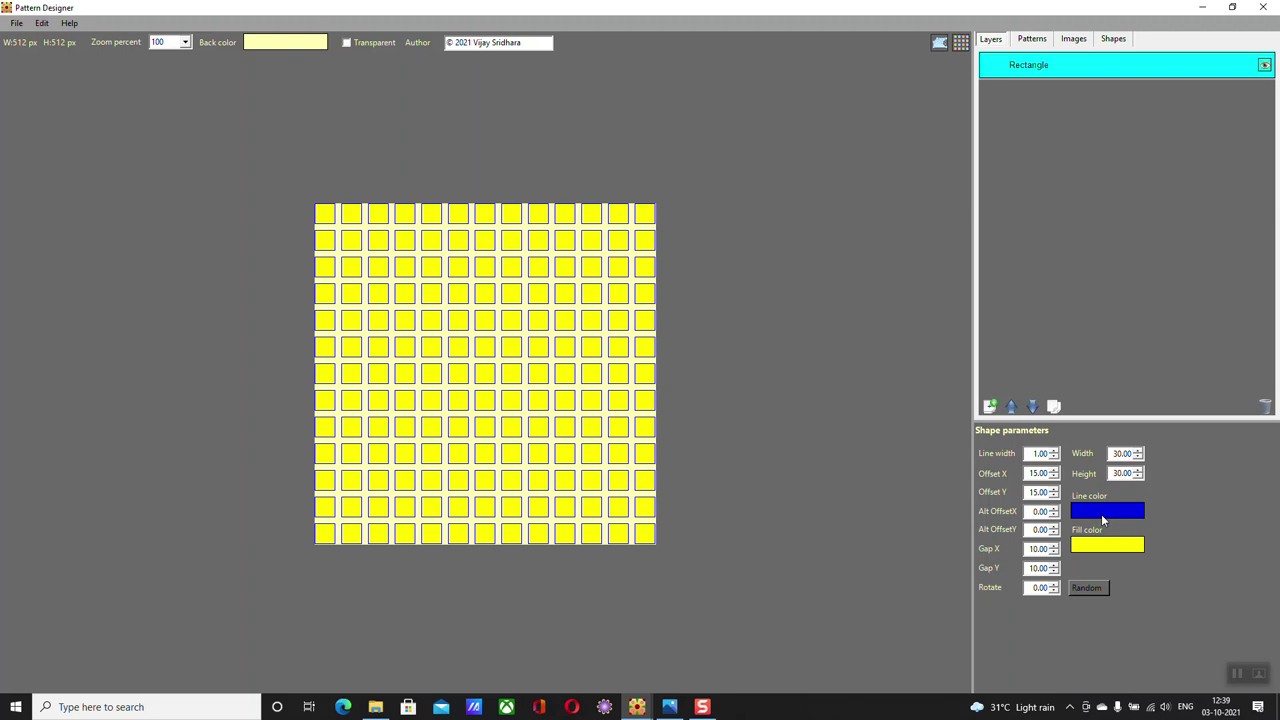
Change the fill color of the Rectangle layer to bright green, hue 110
left_click(1096, 546)
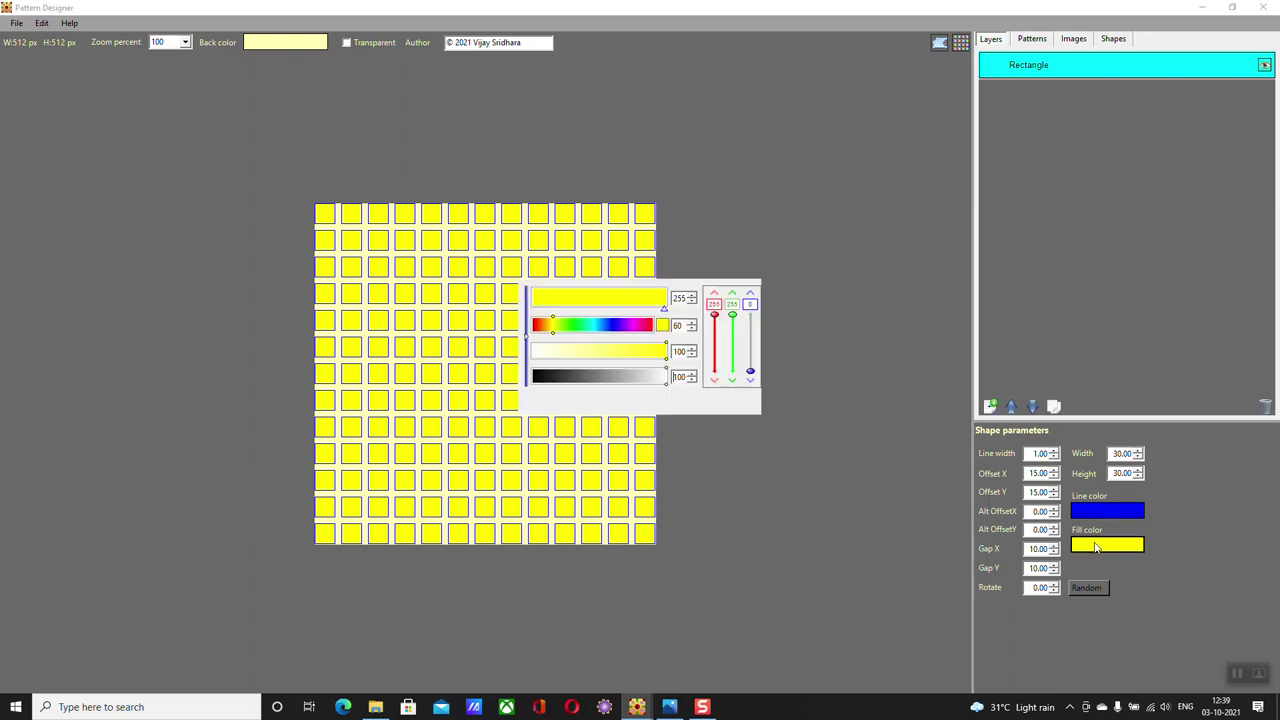
left_click(544, 325)
left_click_drag(544, 325, 569, 325)
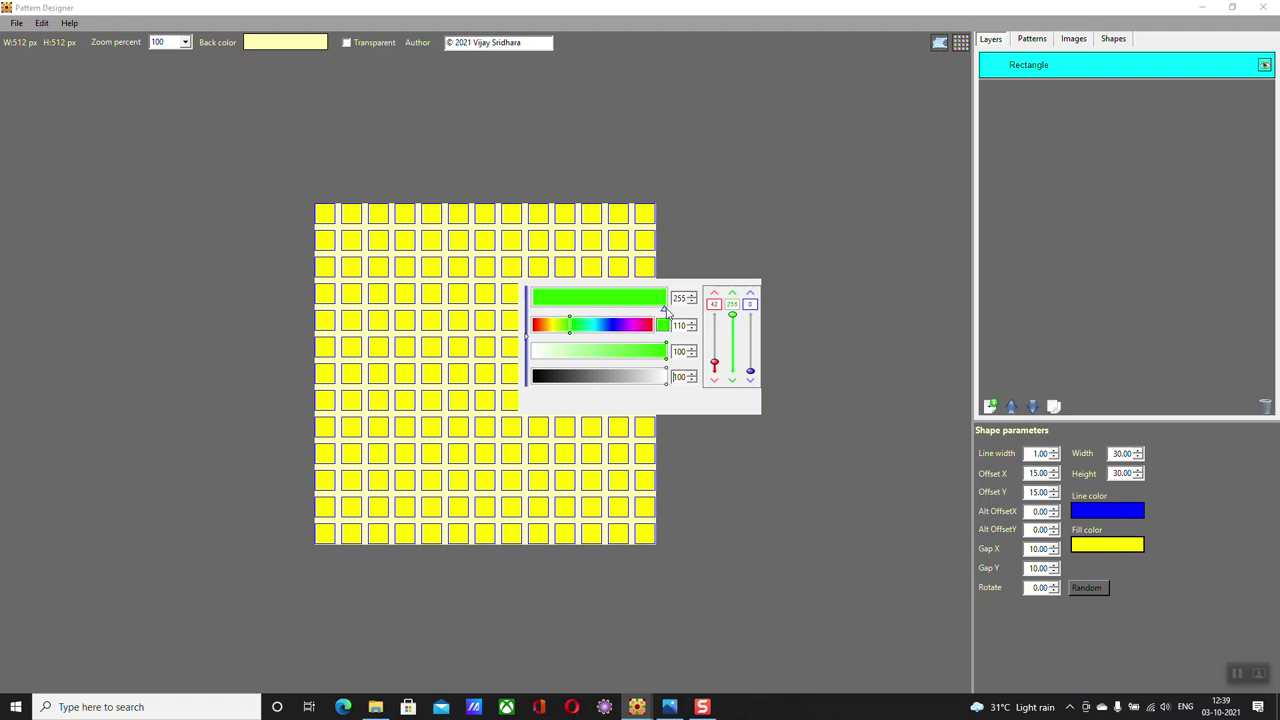
mouse_move(666, 311)
left_mouse_down()
mouse_move(570, 312)
mouse_move(700, 327)
left_mouse_up()
left_click(702, 372)
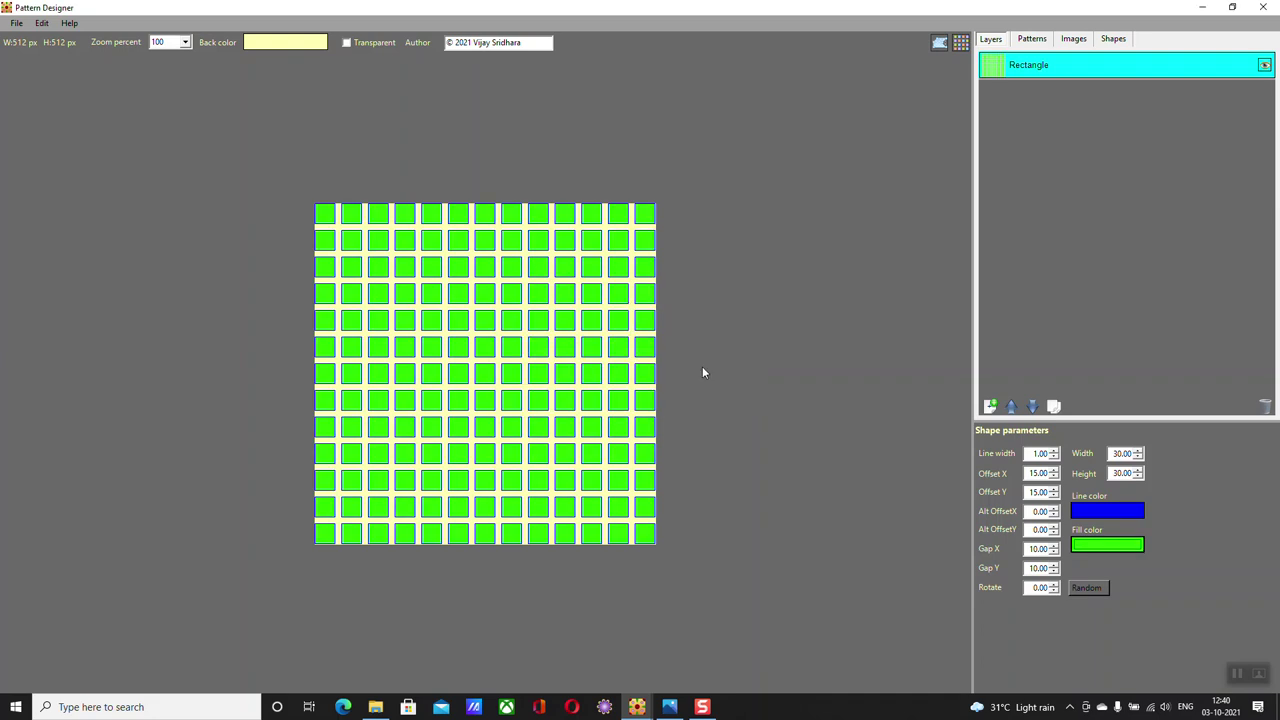
Set the Rectangle layer's Rotate value to 45
left_click(1034, 587)
type("45")
key("Return")
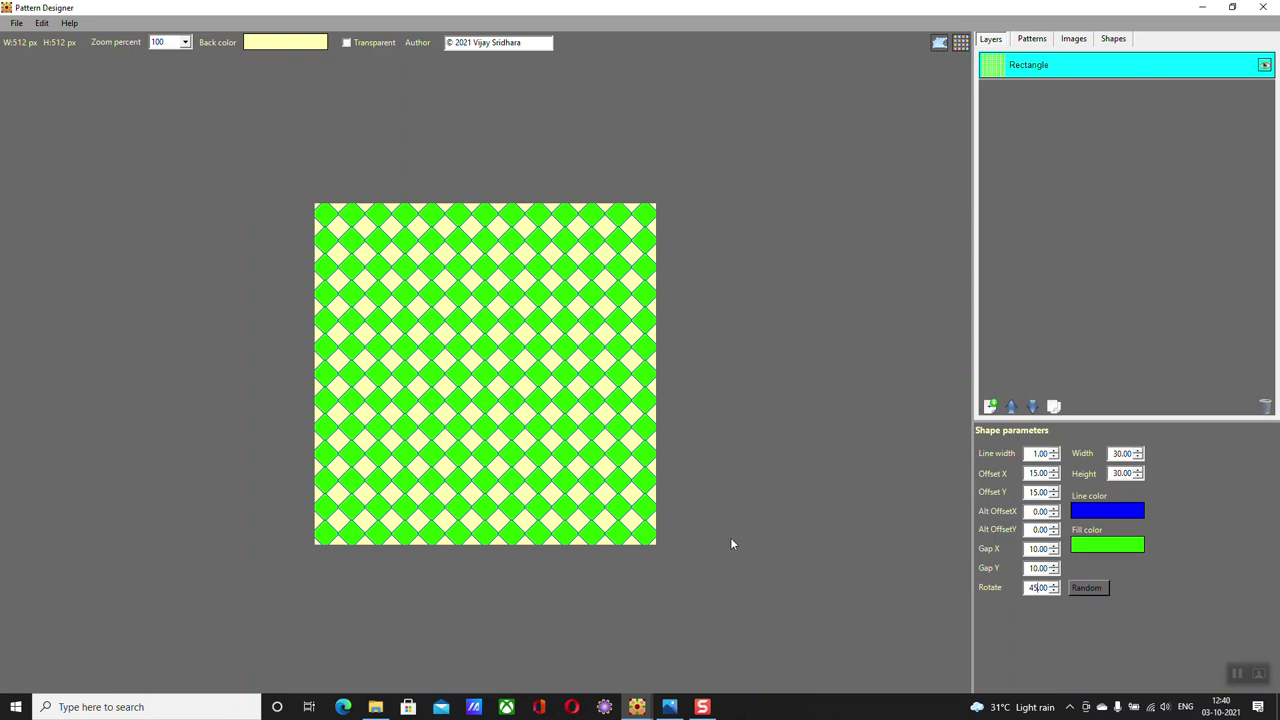
Add a Line shape layer and move it below the Rectangle layer
left_click(990, 406)
left_click(610, 388)
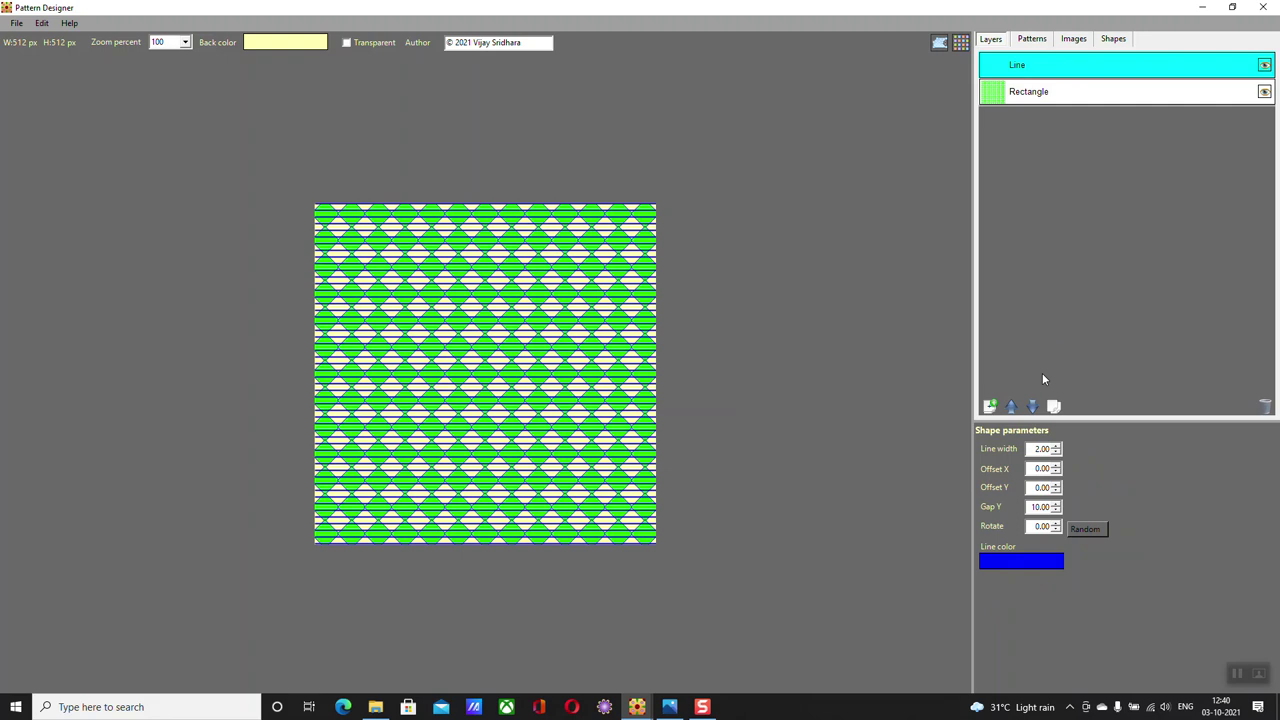
left_click(1032, 407)
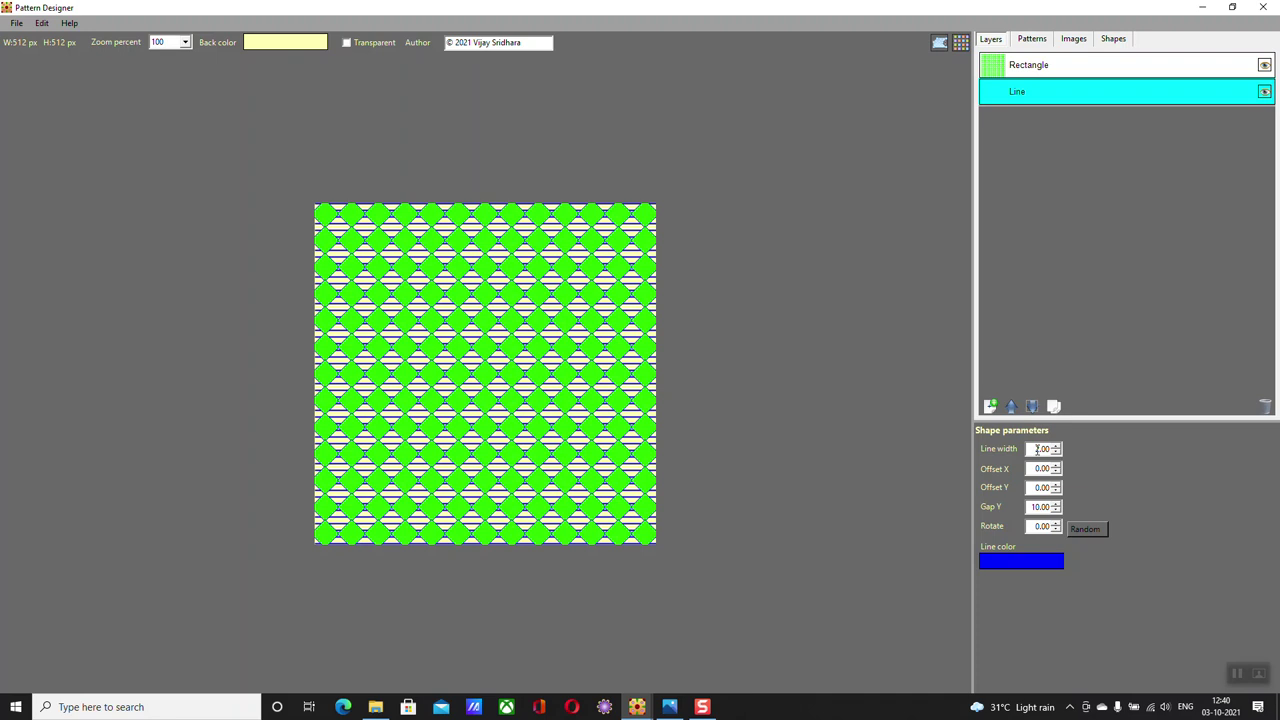
Set the Line layer's line width to 1 and its Gap Y to 40
left_click_drag(1035, 449, 1041, 449)
type("1")
key("Return")
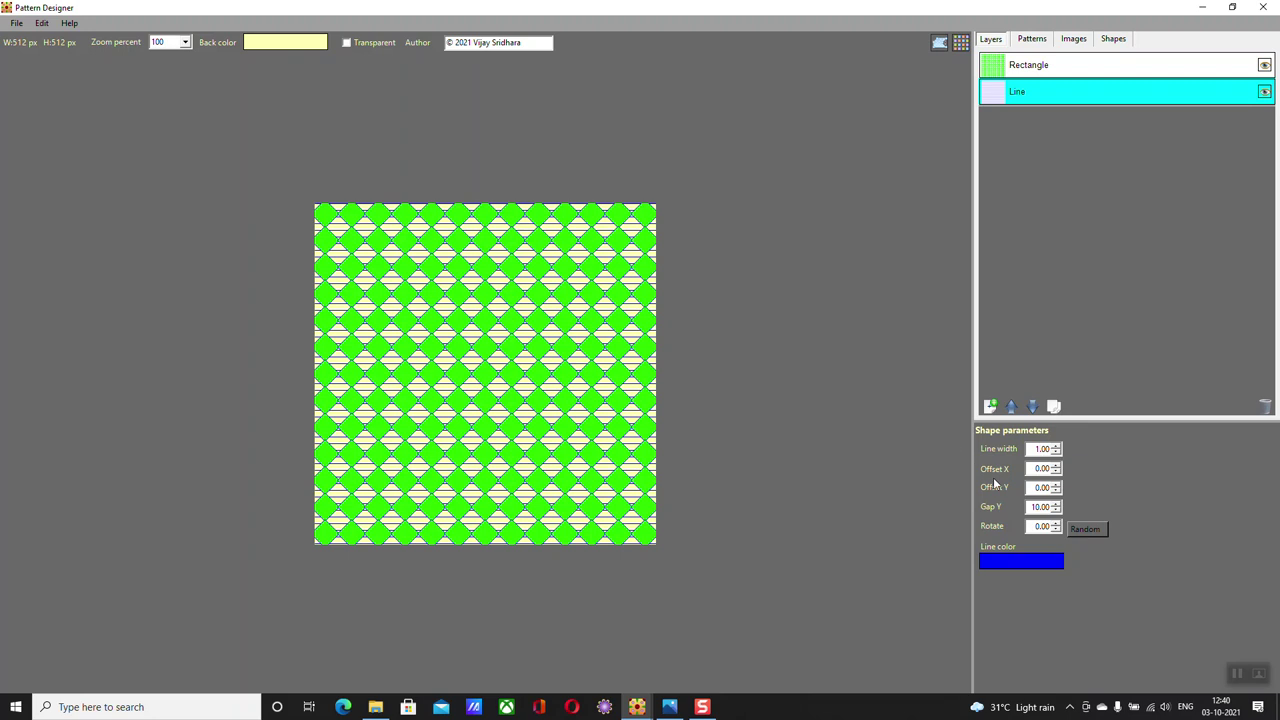
left_click_drag(1036, 507, 1031, 507)
type("40")
key("Tab")
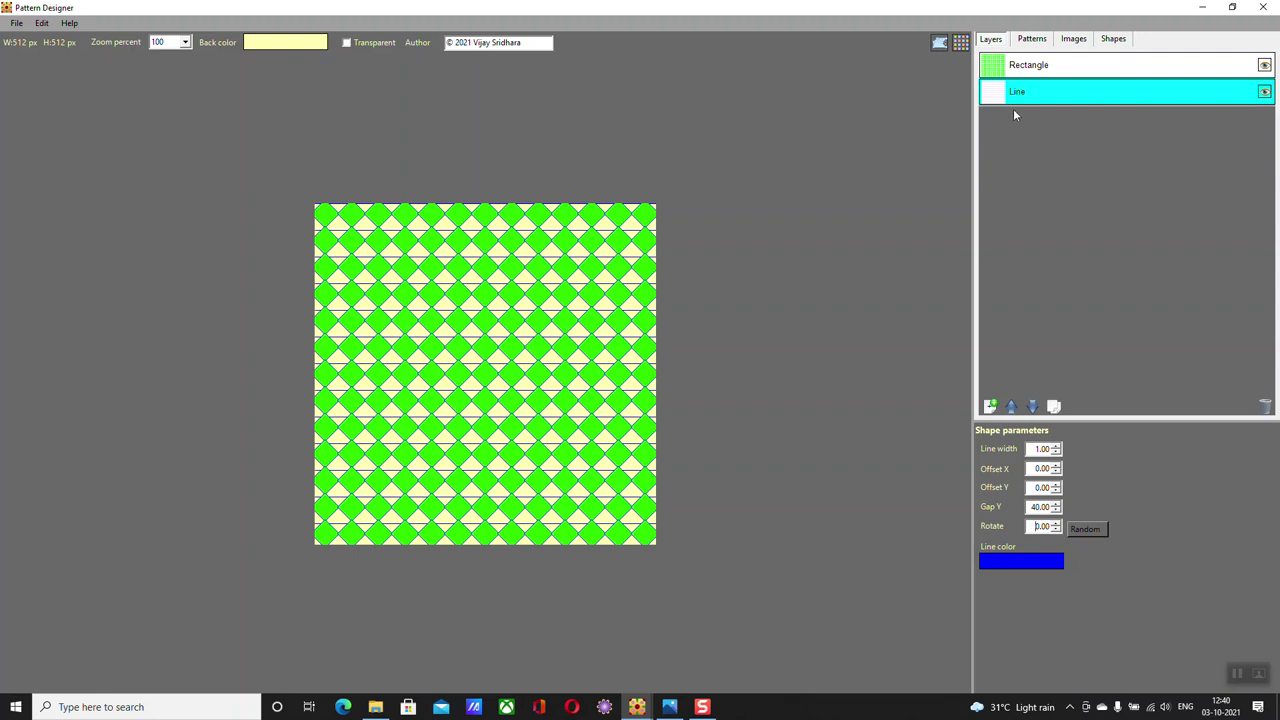
Duplicate the Line layer and move the copy to the bottom of the layer stack
left_click(1053, 406)
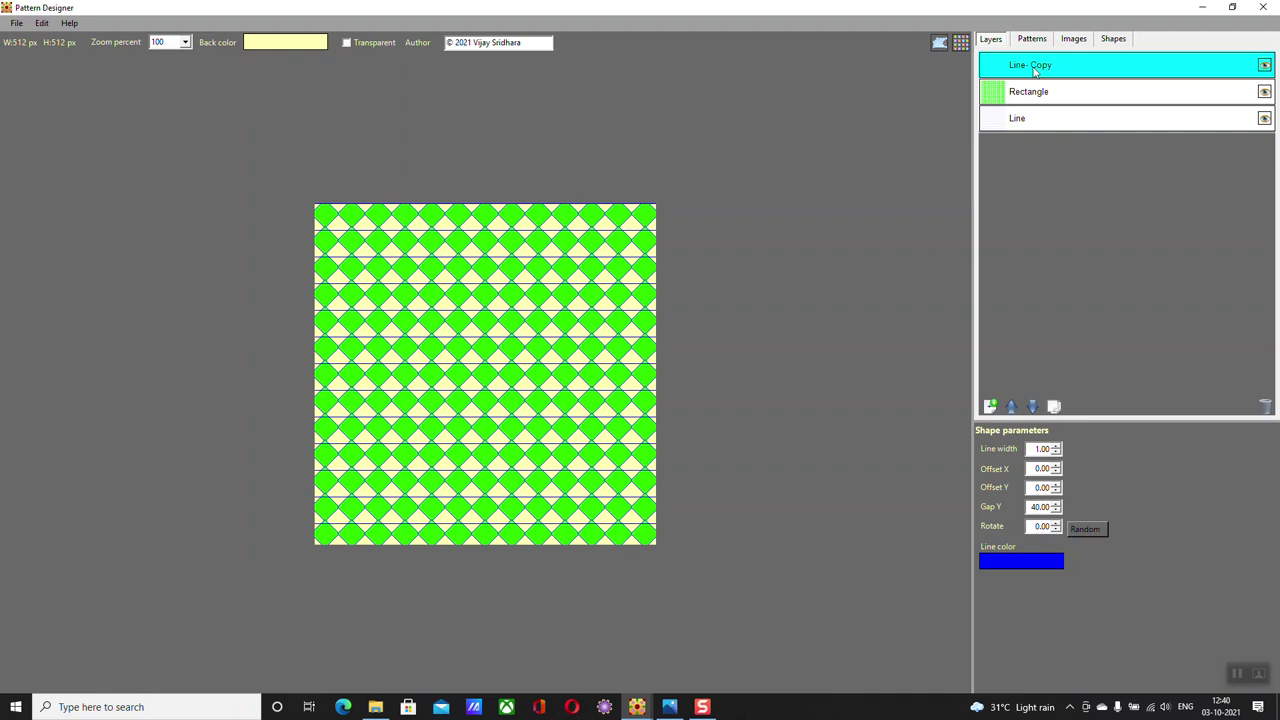
left_click(1033, 406)
left_click(1033, 406)
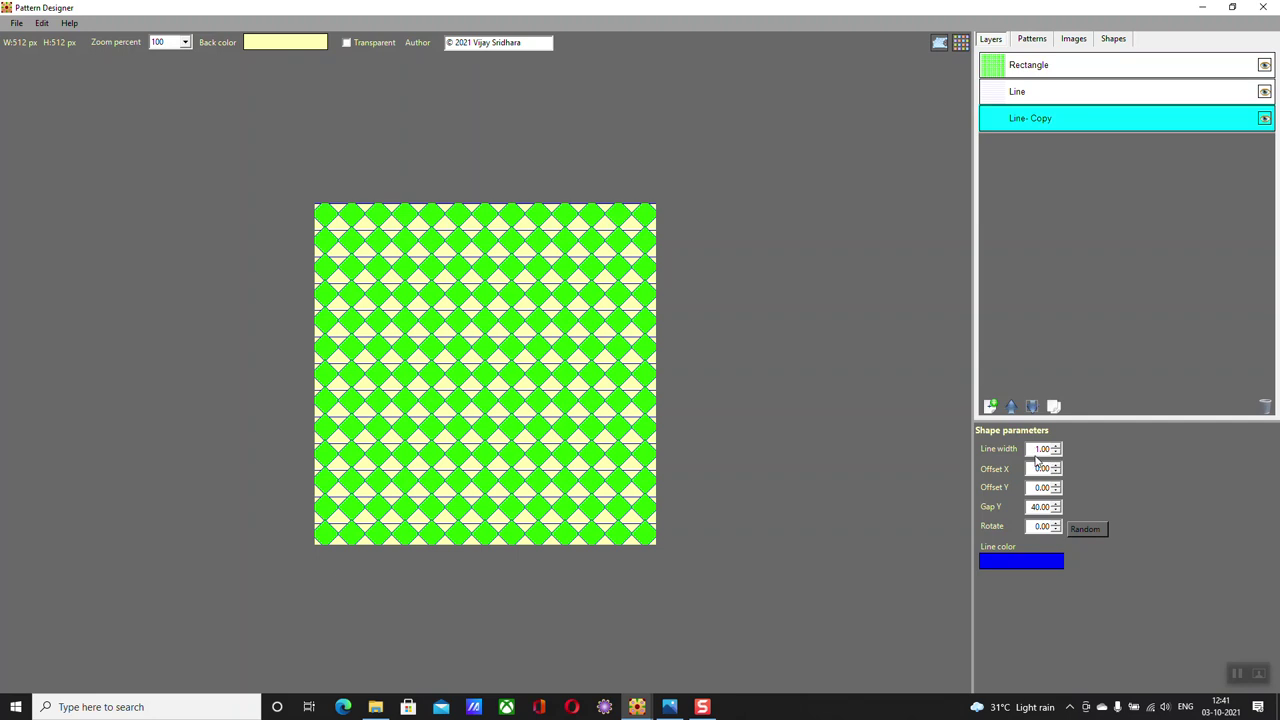
Set the Line- Copy layer's line width to 5 and its Offset Y to 5
left_click(1037, 468)
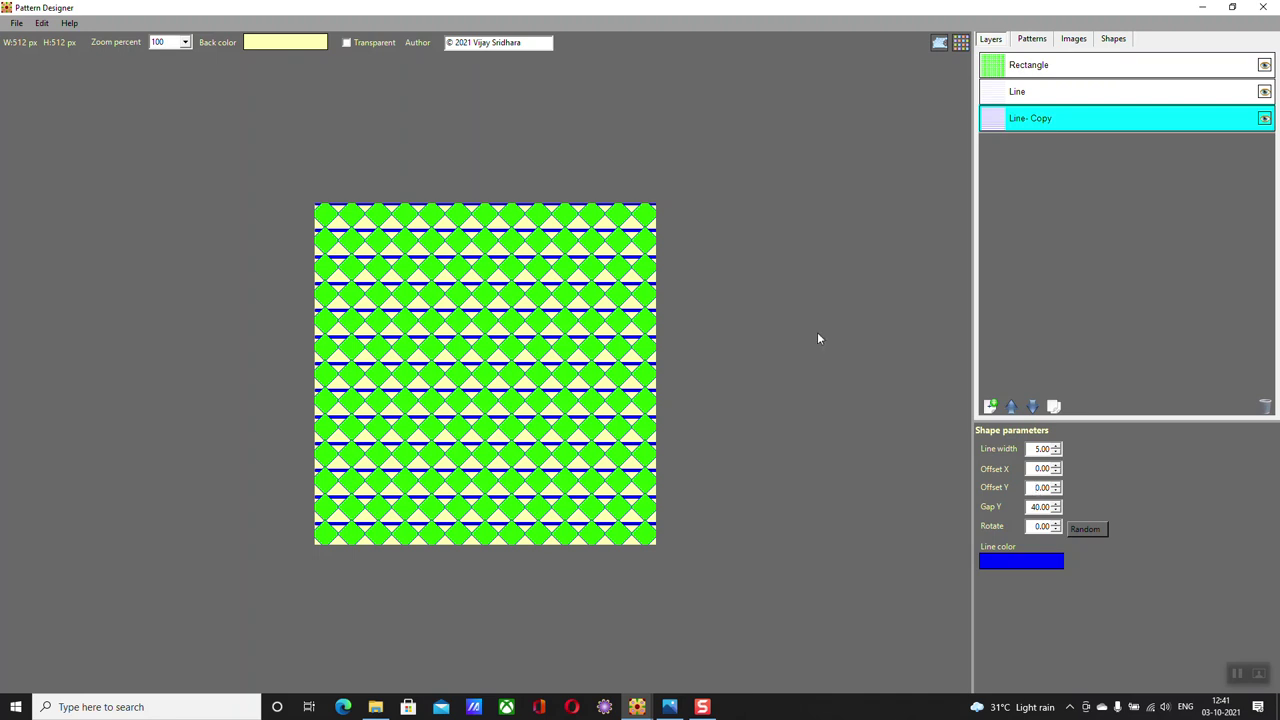
type("1")
key("Return")
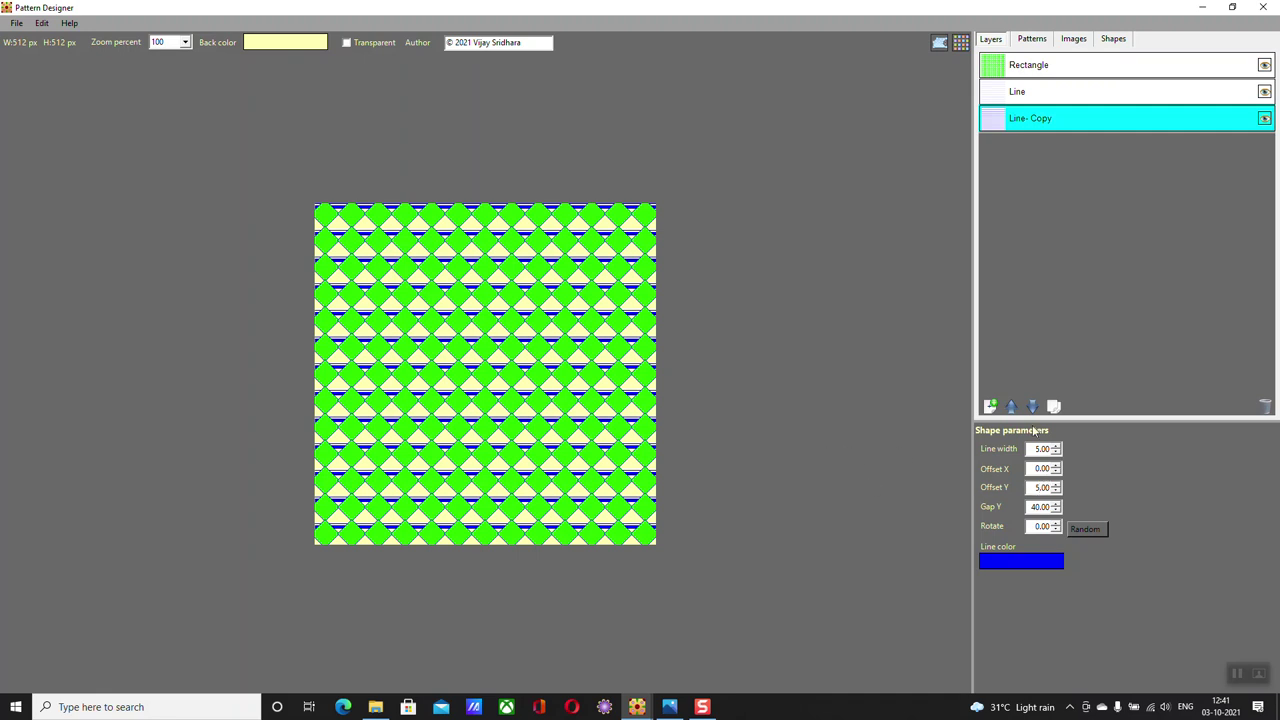
Duplicate the Line layer again and place the new copy directly below the original Line layer
left_click(1026, 99)
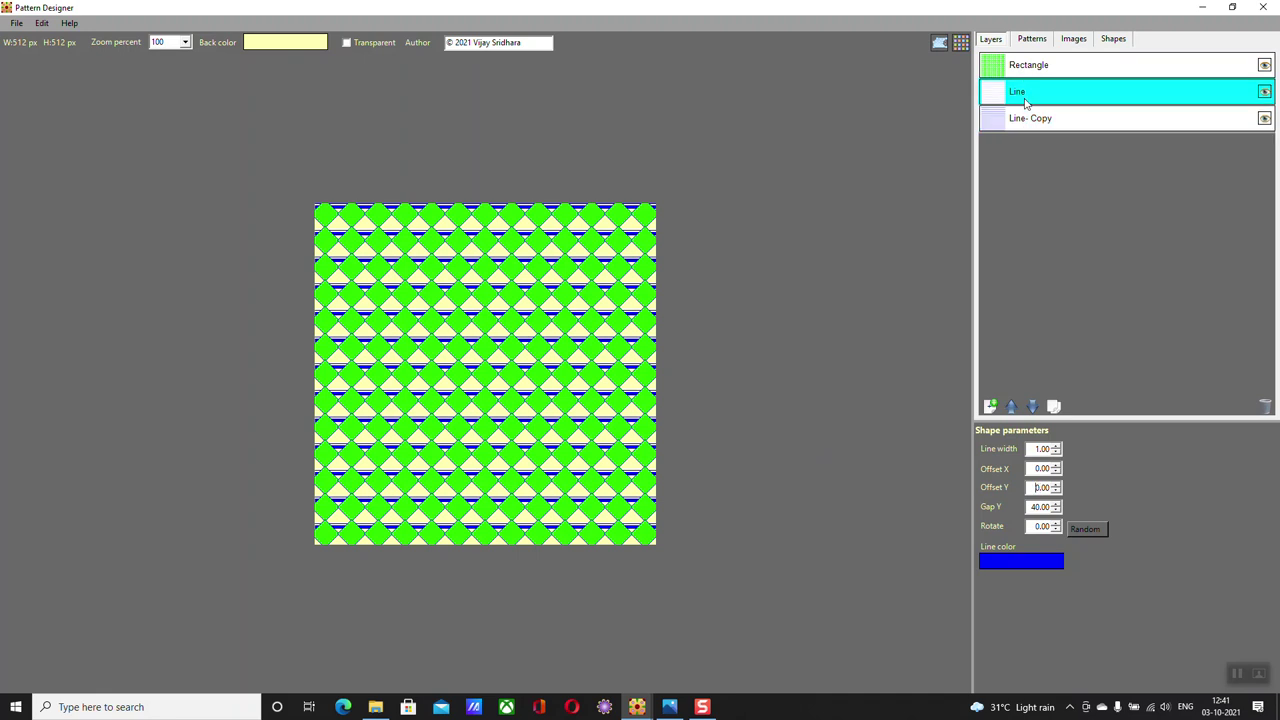
left_click(1054, 406)
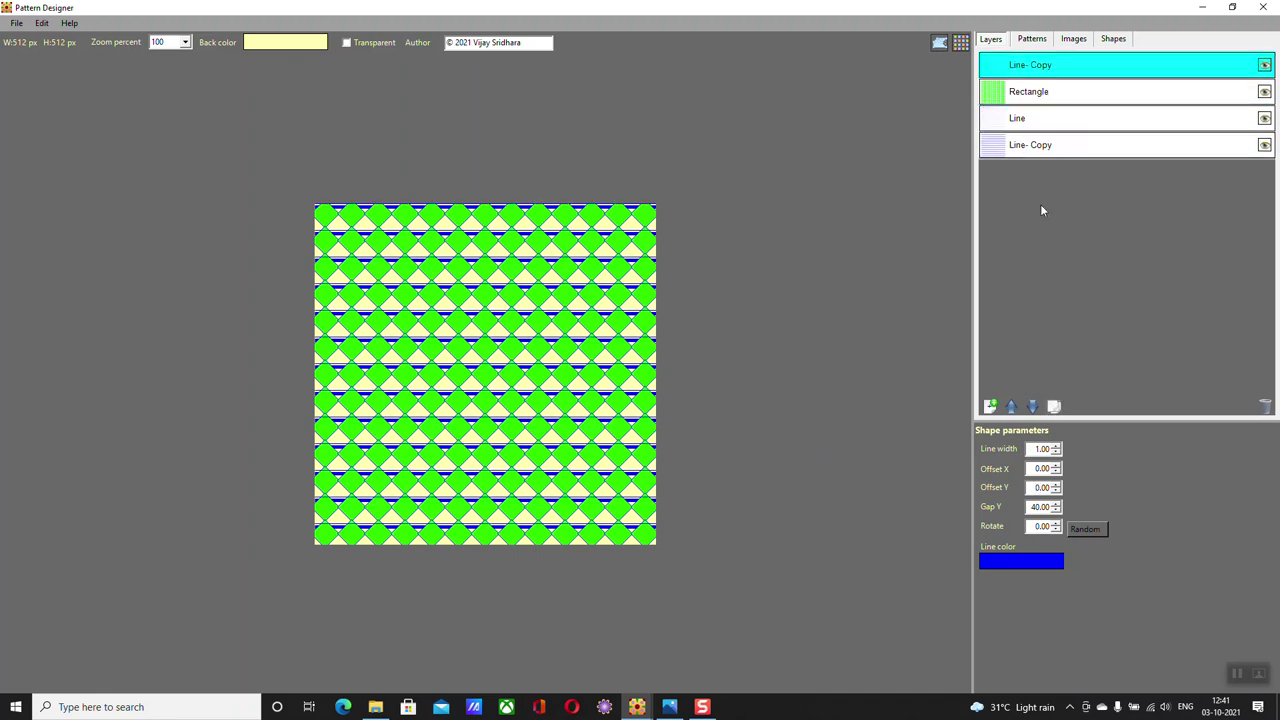
left_click(1032, 406)
left_click(1033, 407)
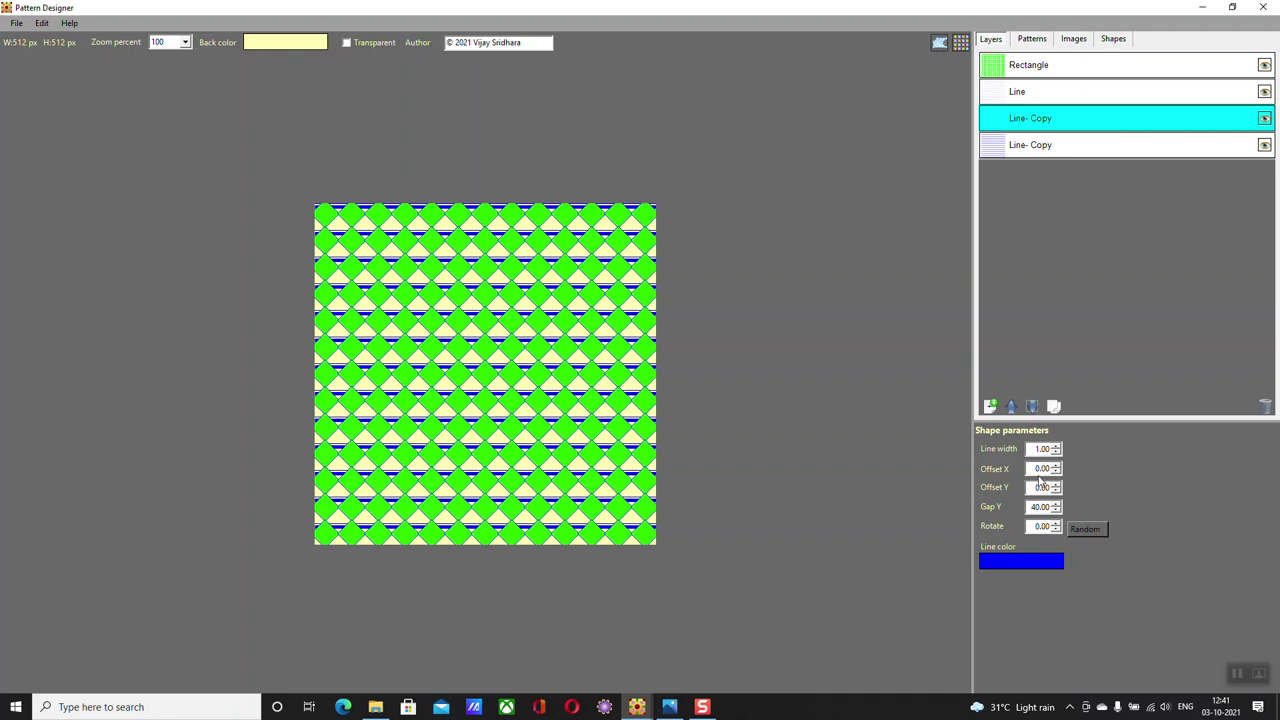
Try an Offset Y of 6 on the upper Line- Copy layer, with Offset X at 0
left_click_drag(1040, 468, 1036, 468)
type("6")
left_click(1036, 487)
left_click_drag(1043, 468, 1036, 468)
type("0")
type("6")
left_click_drag(1041, 507, 1035, 507)
Raise Offset Y of the upper Line- Copy layer in small increments to slightly above 9.6, and select the bottom Line- Copy layer
left_click(1057, 484)
left_click(1057, 484)
left_click(1057, 484)
left_click(1057, 484)
left_click(1057, 484)
left_click(1057, 484)
left_click(1057, 484)
left_click(1057, 484)
left_click(1057, 484)
left_click(1057, 485)
left_click(1057, 484)
left_click(1057, 484)
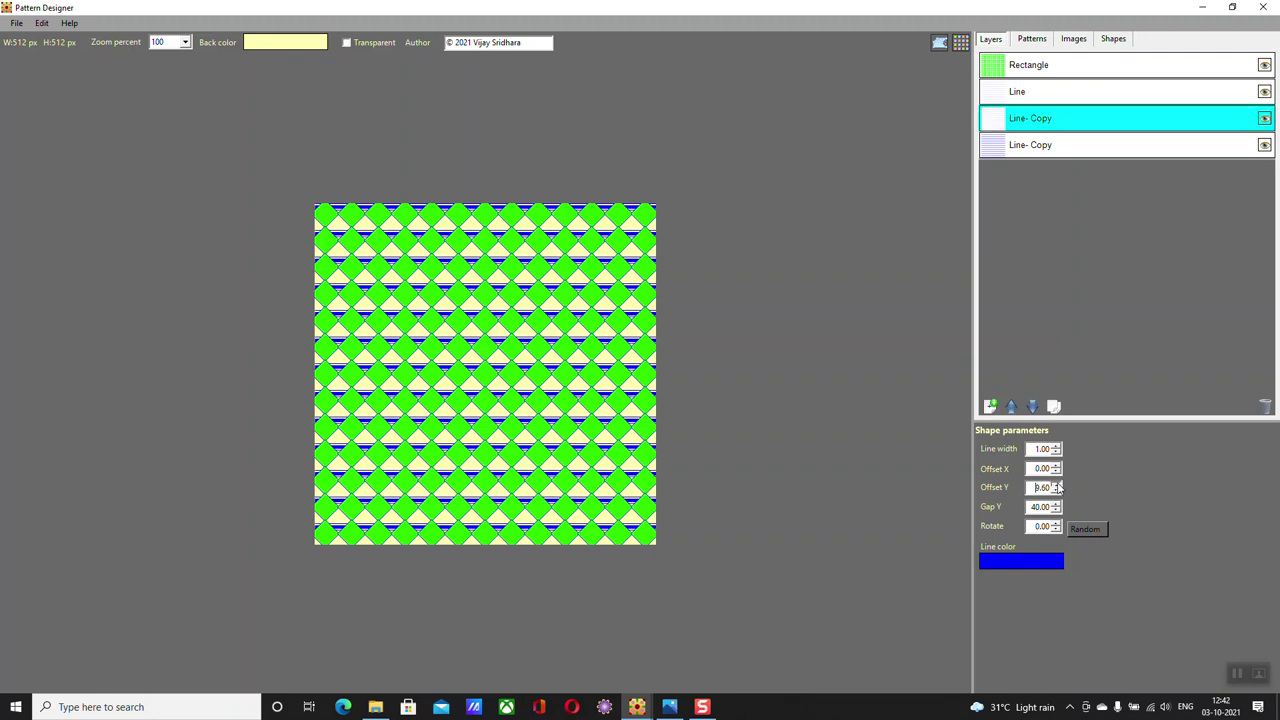
left_click(1057, 484)
left_click(1057, 484)
left_click(1057, 484)
left_click(1037, 149)
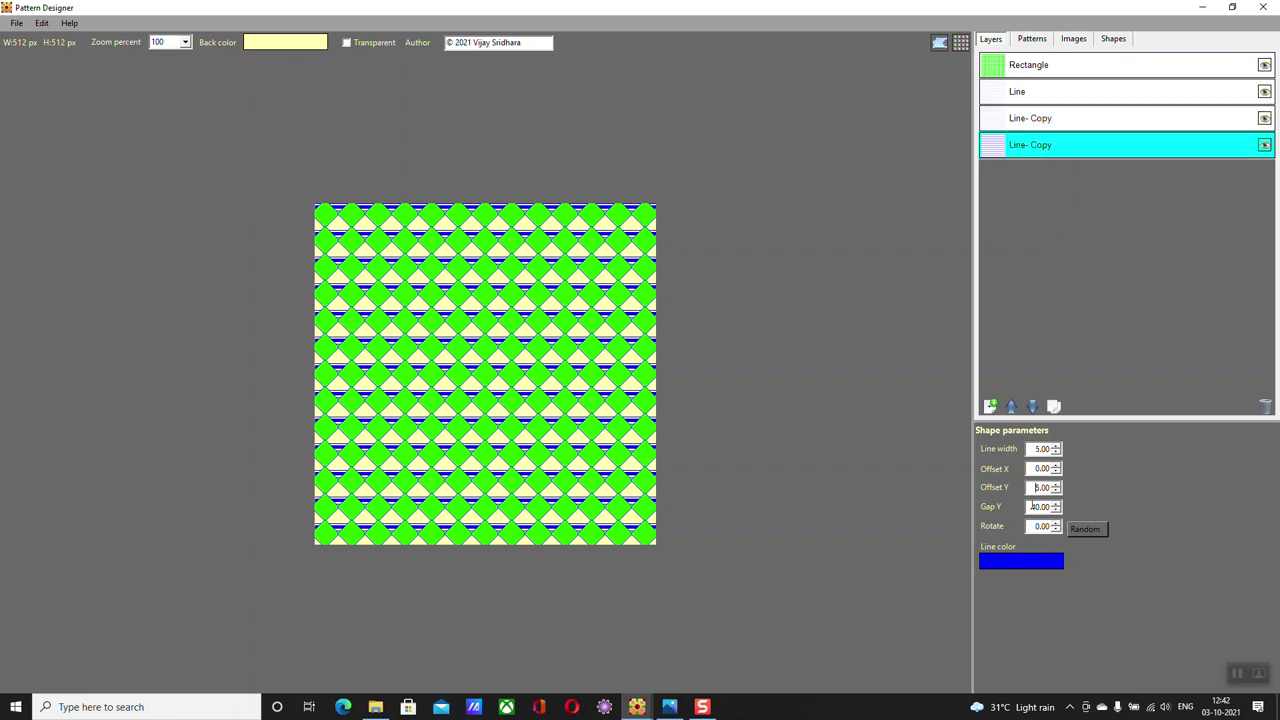
Change the line color of the bottom Line- Copy layer to red
left_click(1020, 561)
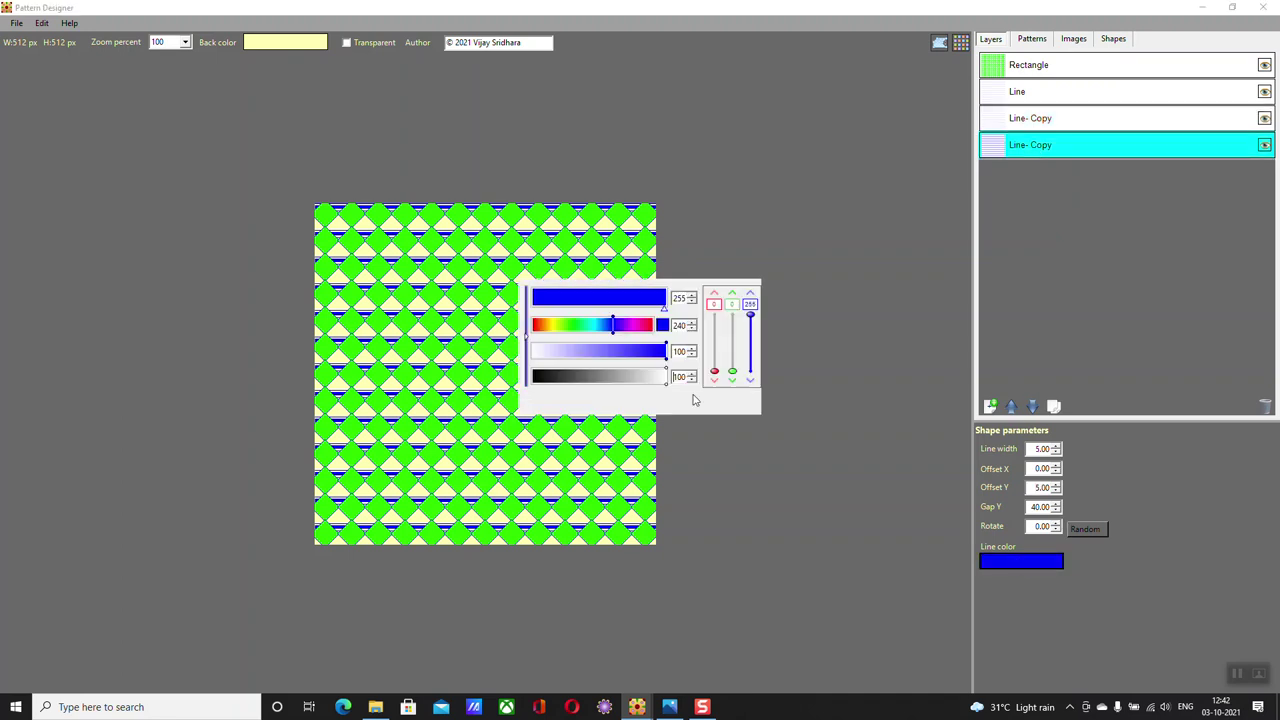
left_click(557, 326)
left_click(570, 326)
left_click_drag(570, 326, 534, 326)
left_click(590, 302)
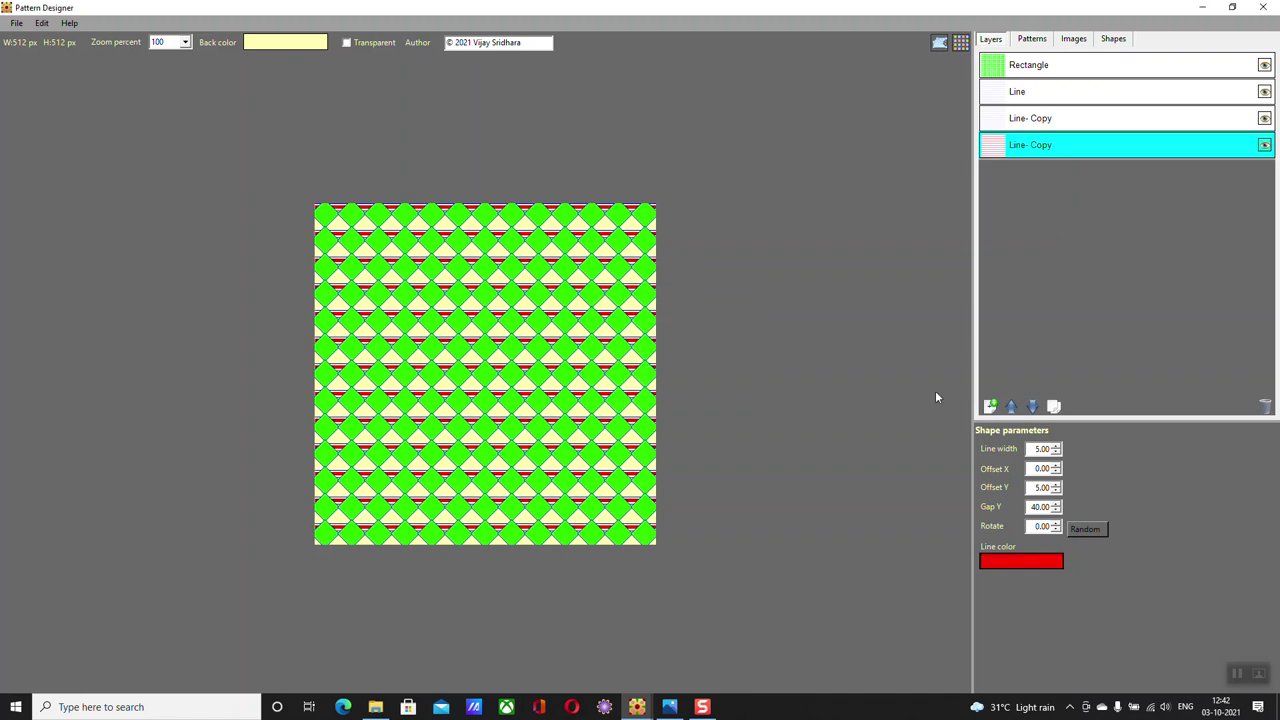
Change the line color of the upper Line- Copy layer to red
left_click(1058, 126)
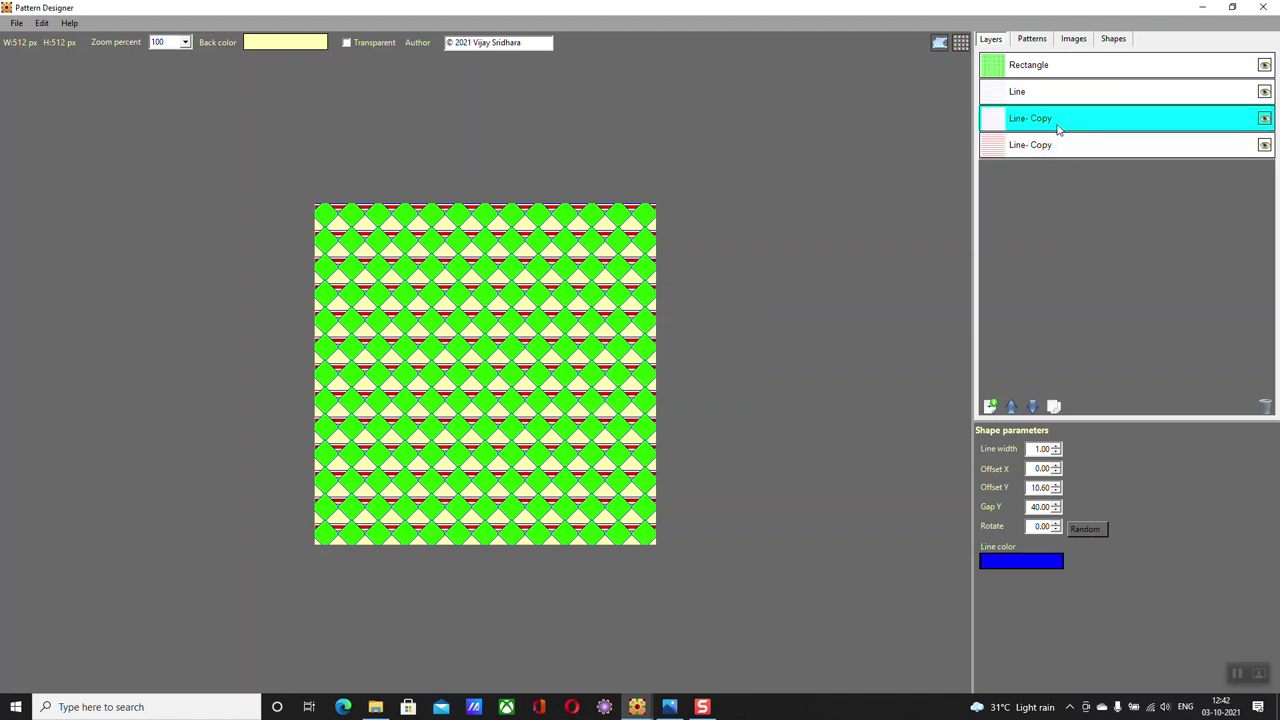
left_click(1040, 563)
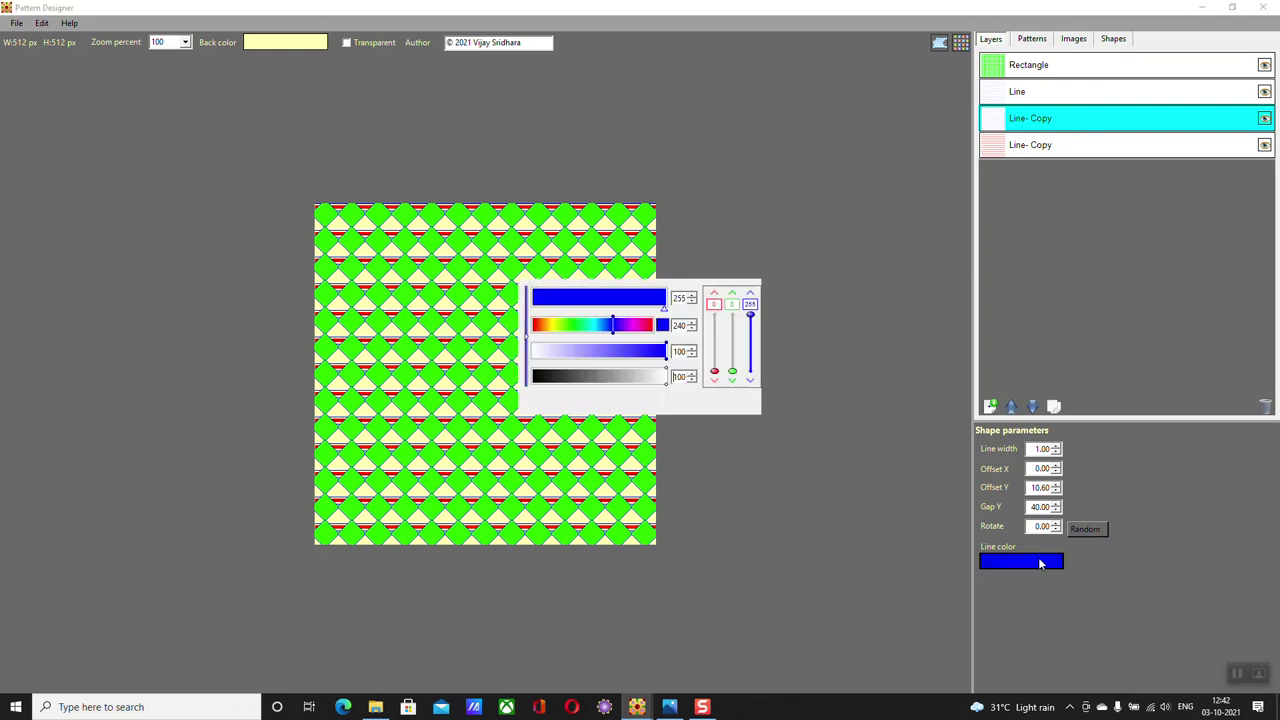
left_click(534, 328)
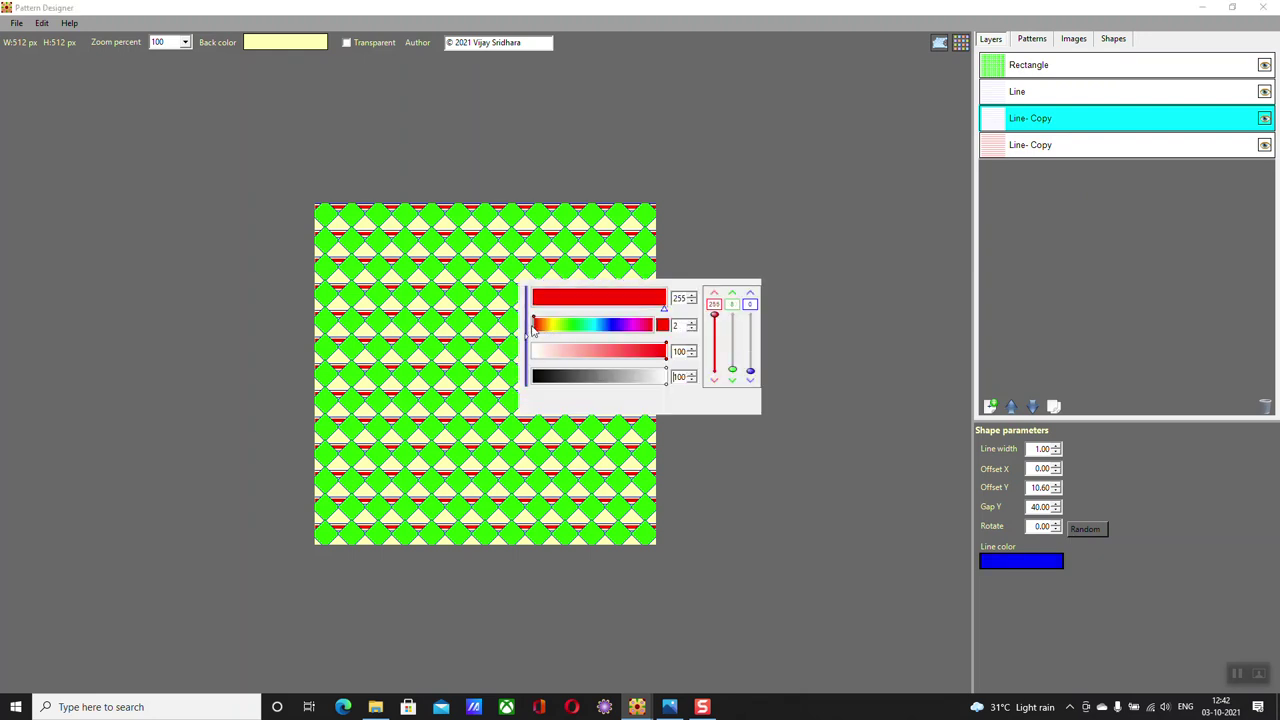
left_click(832, 337)
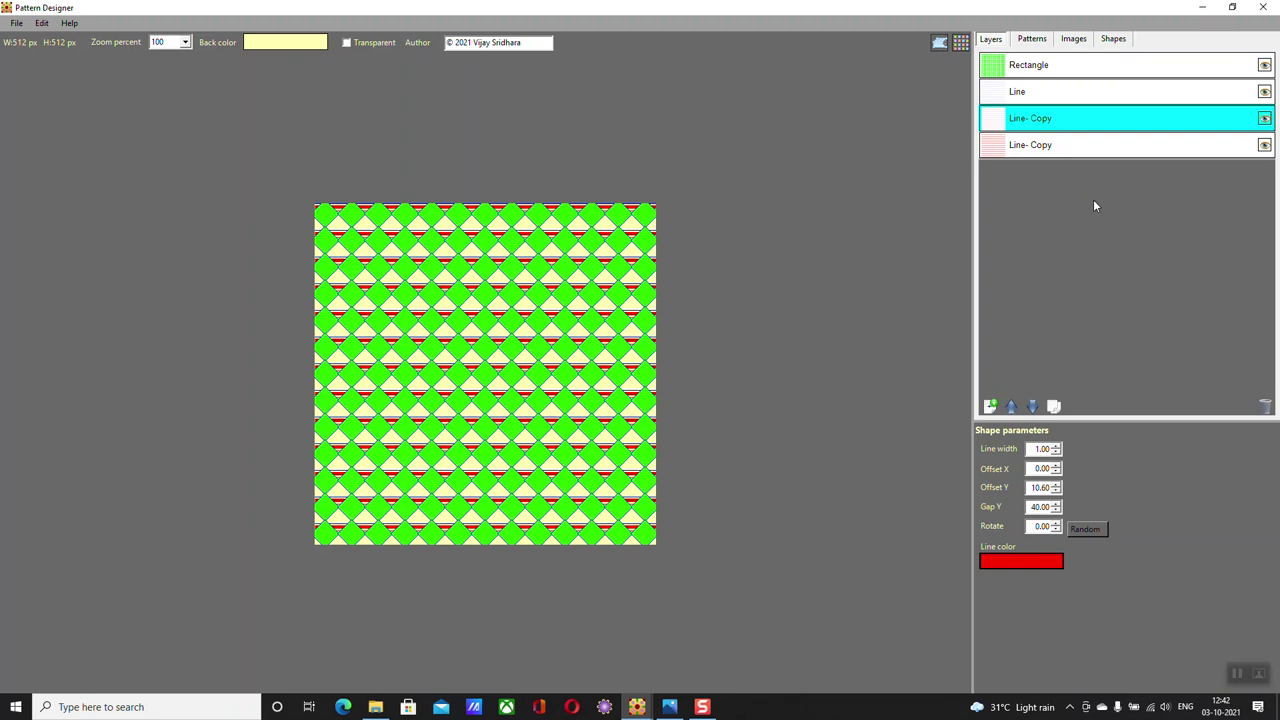
Change the line color of the original Line layer to red
left_click(1051, 96)
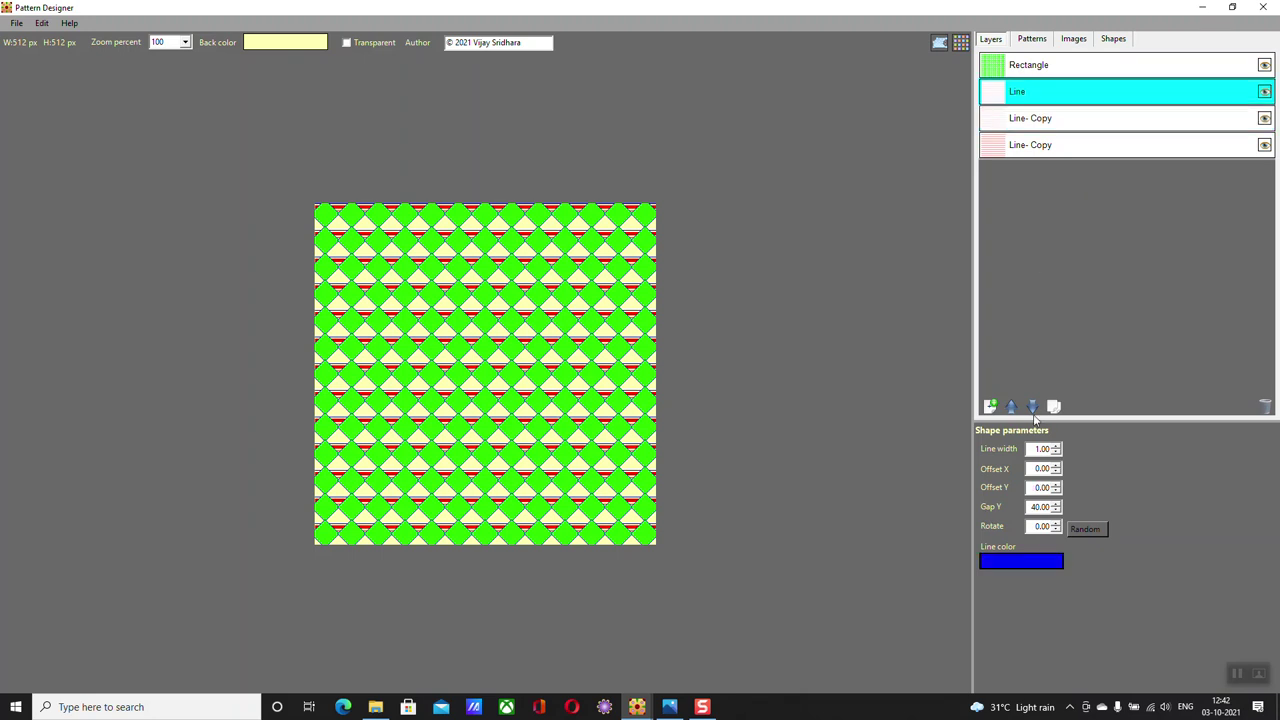
left_click(1051, 560)
left_click_drag(574, 327, 533, 325)
left_click(557, 346)
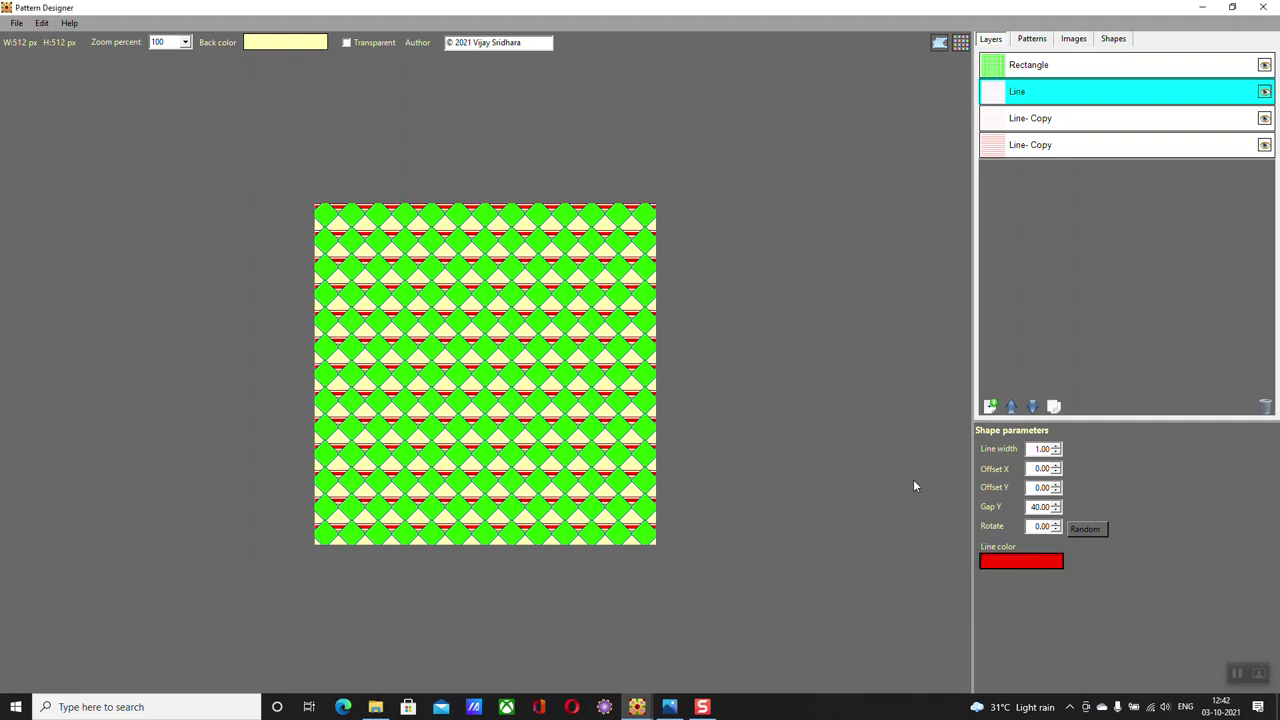
Try a yellow fill on the Rectangle layer, and set its fill color to orange
left_click(1034, 72)
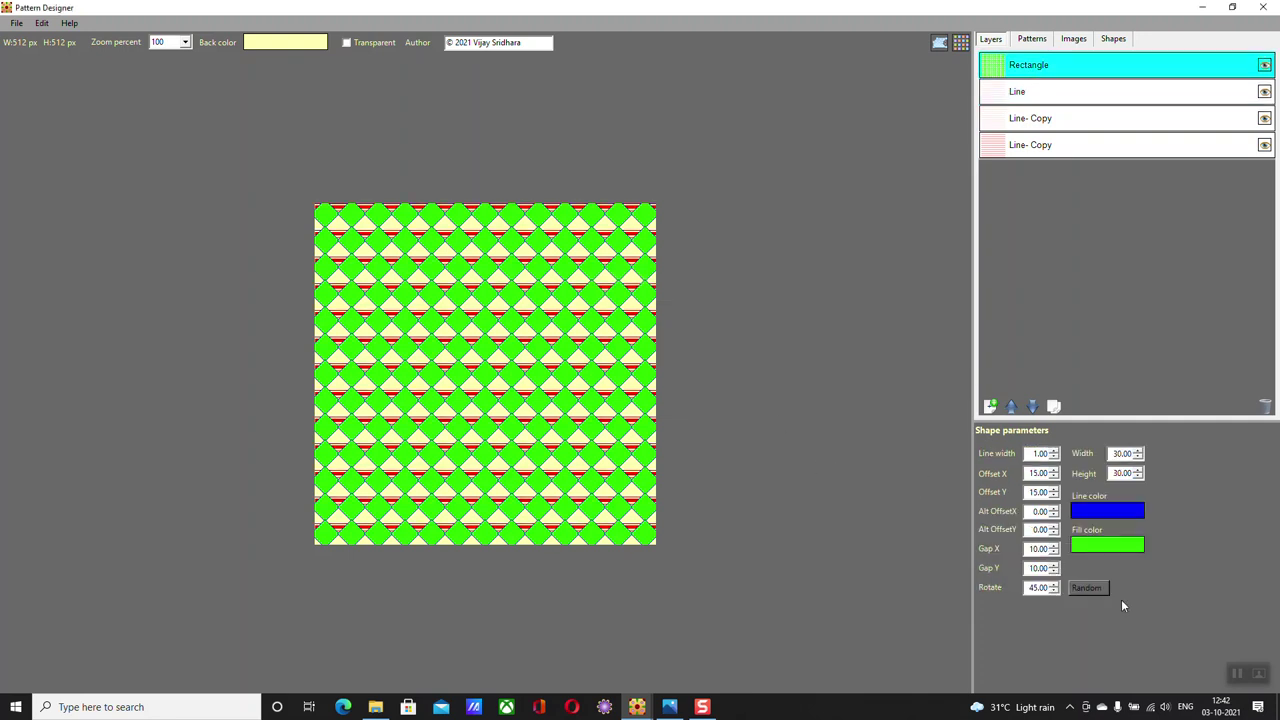
left_click(1112, 546)
left_click_drag(560, 325, 553, 325)
left_click(567, 306)
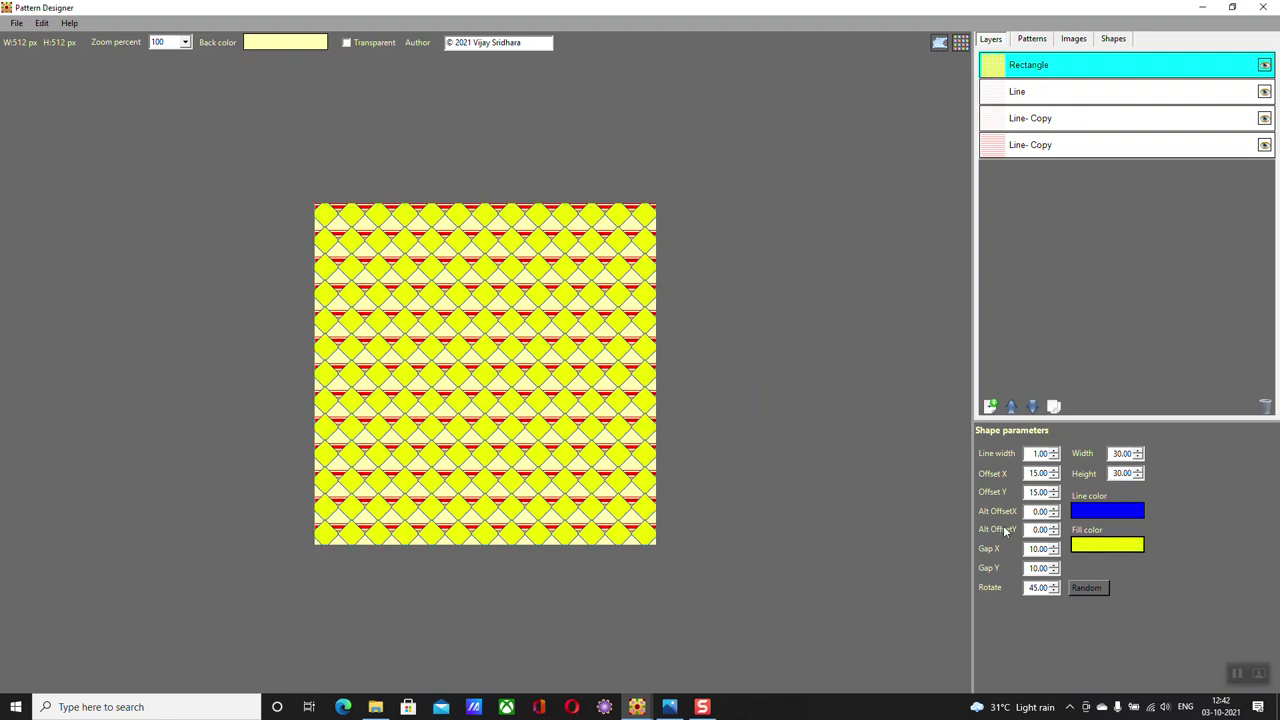
left_click(1078, 544)
left_click(540, 326)
left_click(545, 325)
left_click(571, 300)
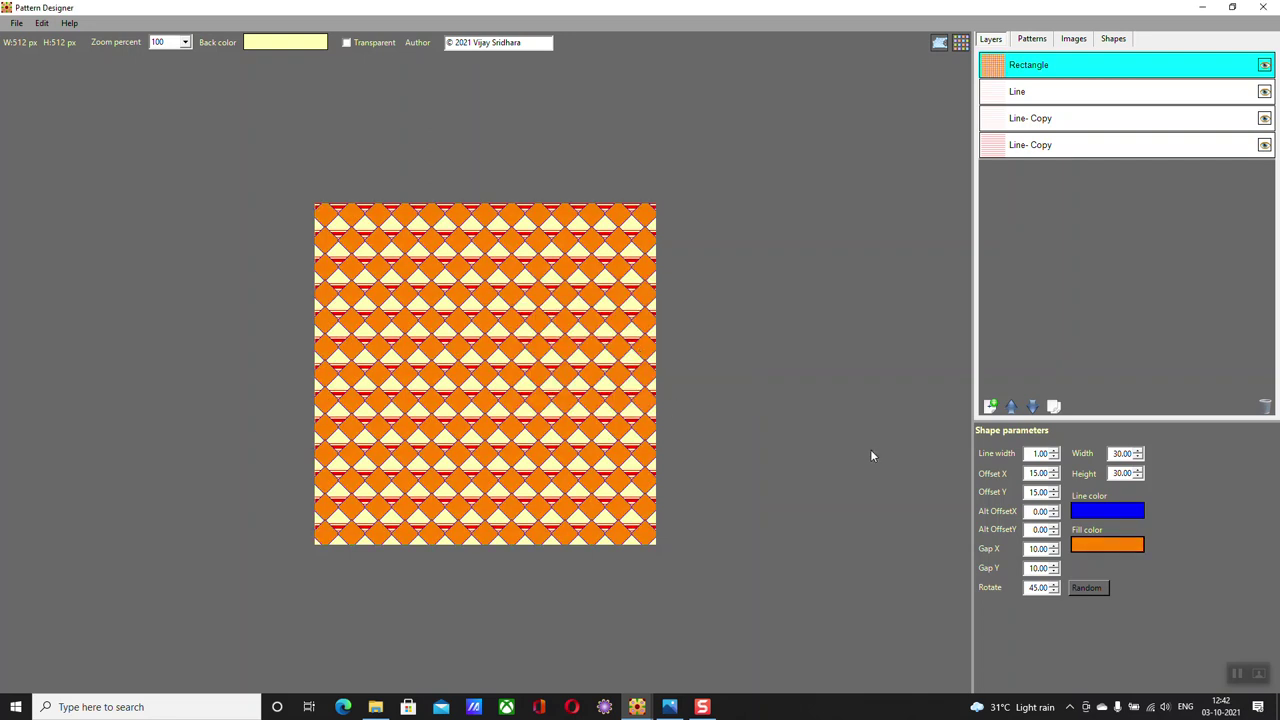
Add a Circle shape layer above the Rectangle layer and give it a spring green fill
left_click(990, 406)
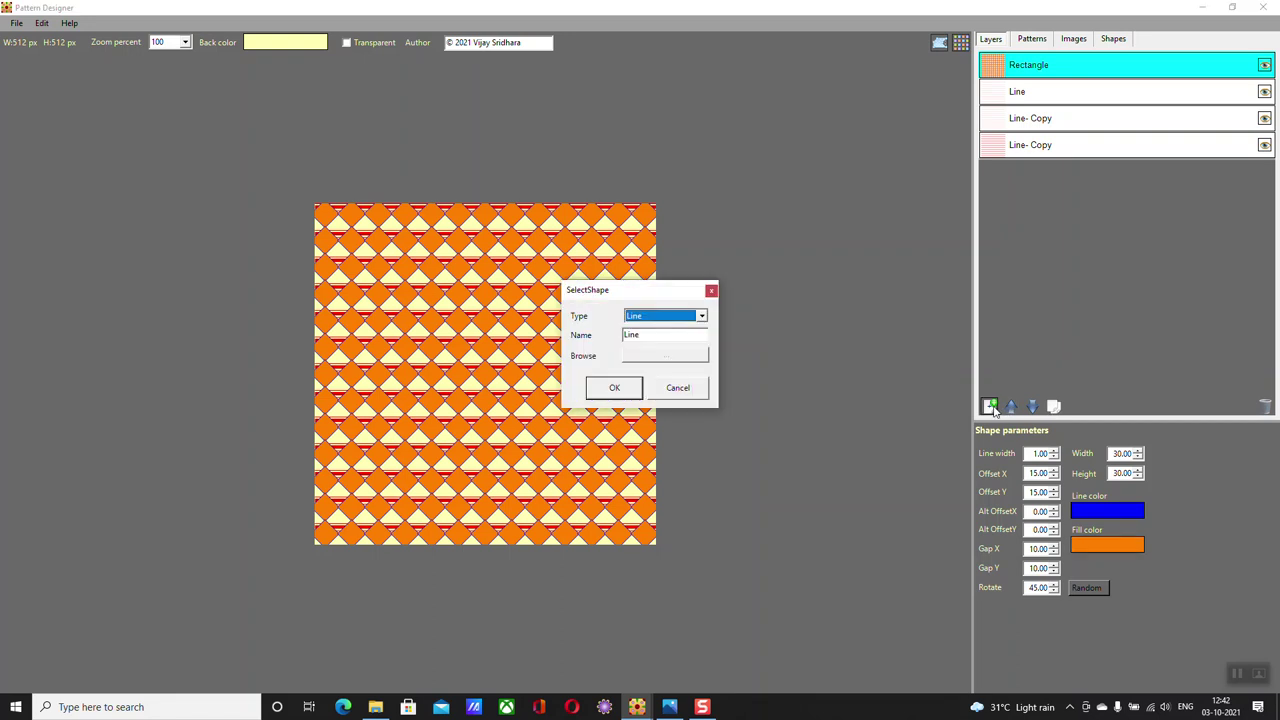
key("Return")
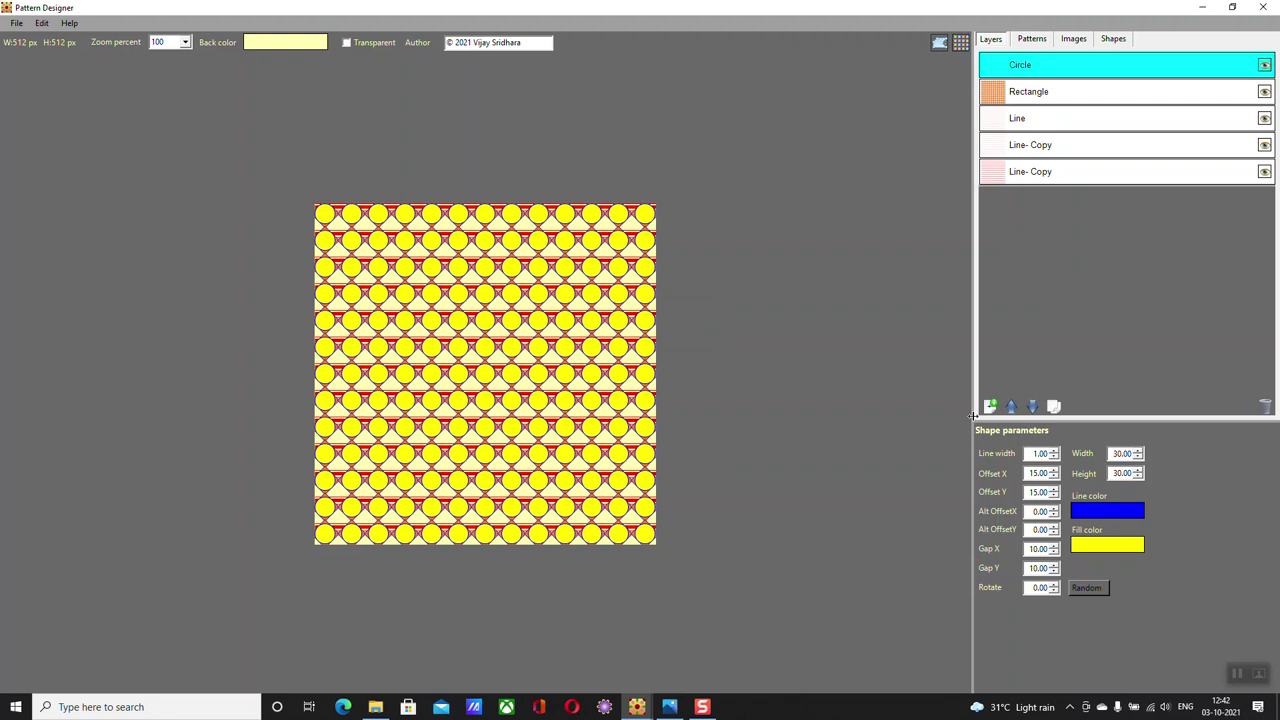
left_click(1076, 547)
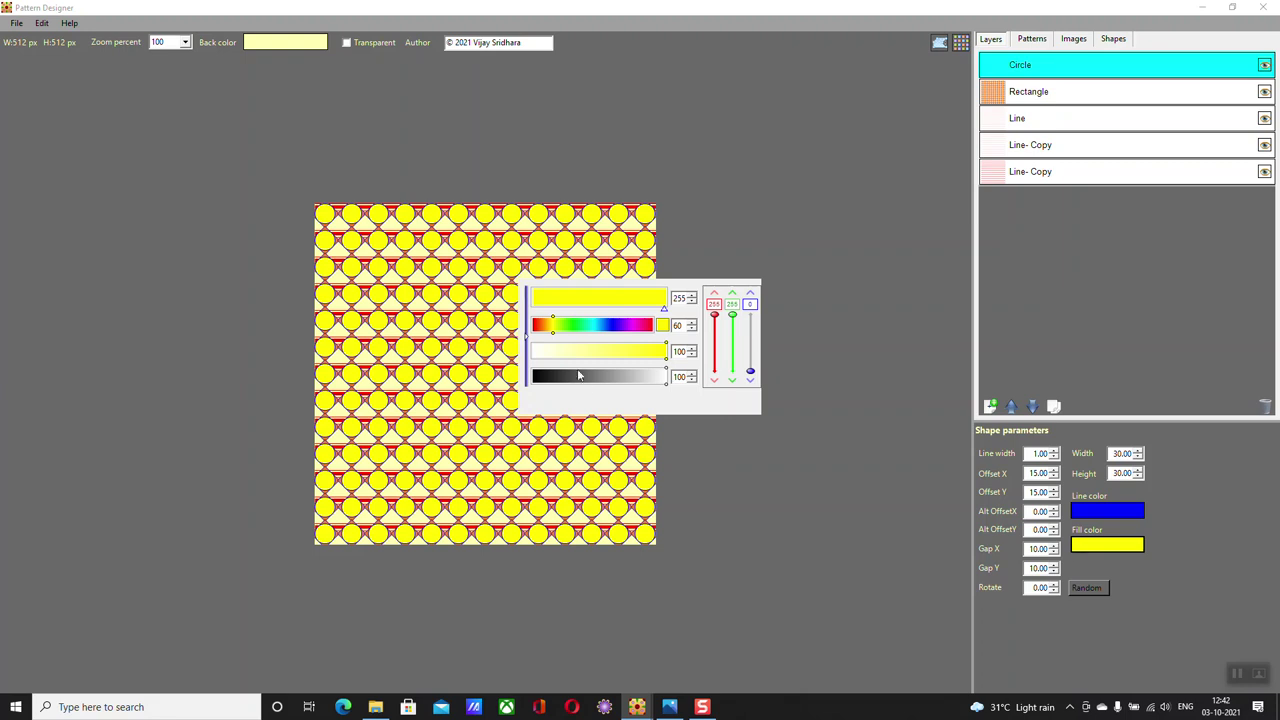
left_click(580, 325)
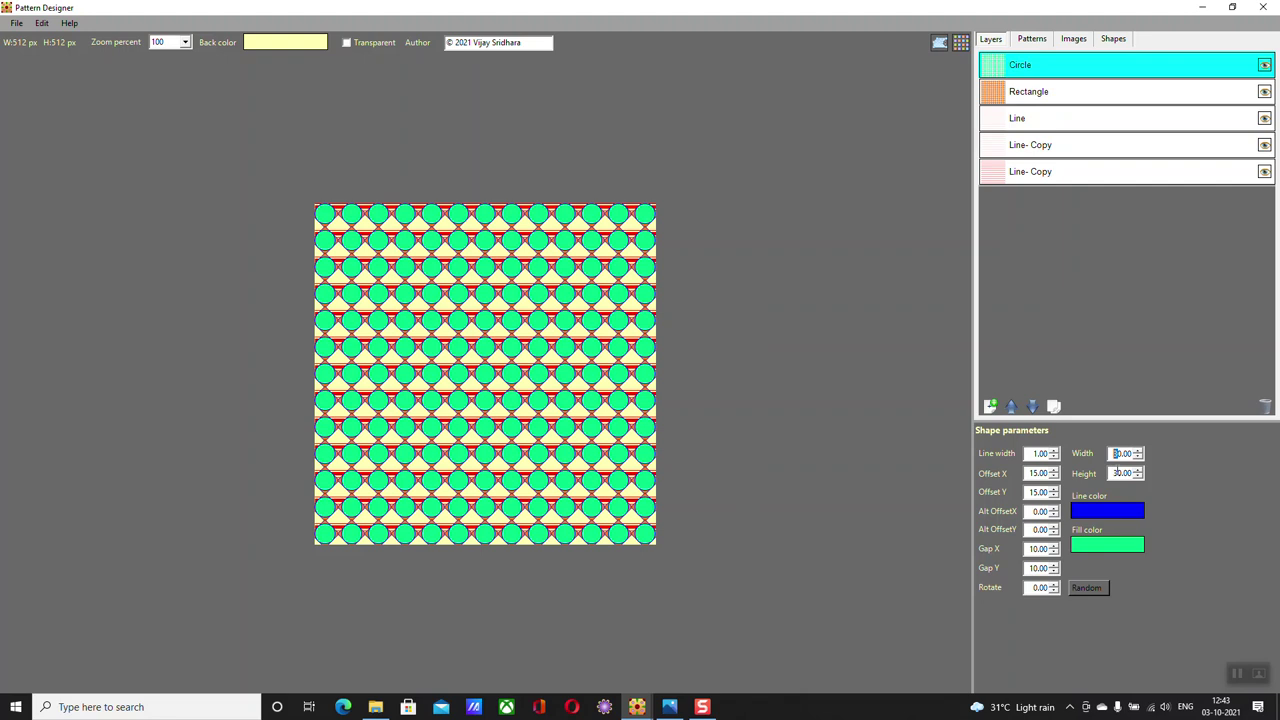
Set both the width and the height of the Circle layer to 10
type("2")
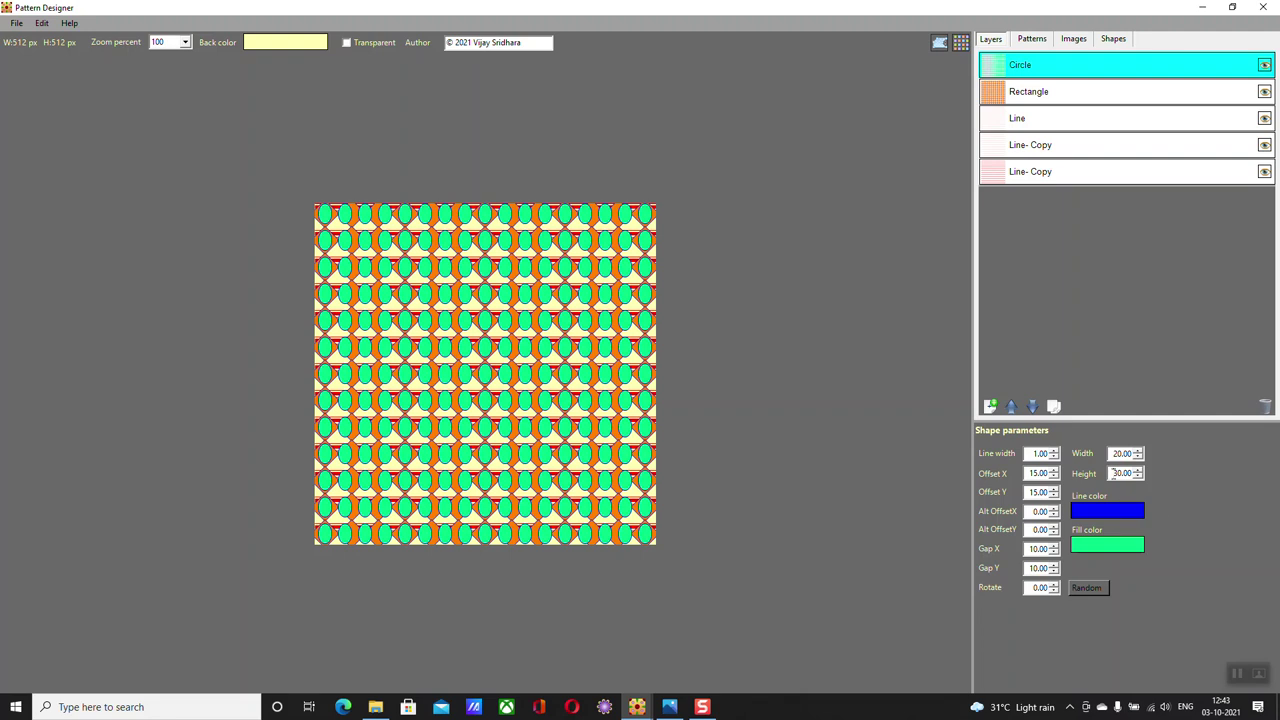
type("1")
left_click_drag(1113, 453, 1118, 473)
type("1")
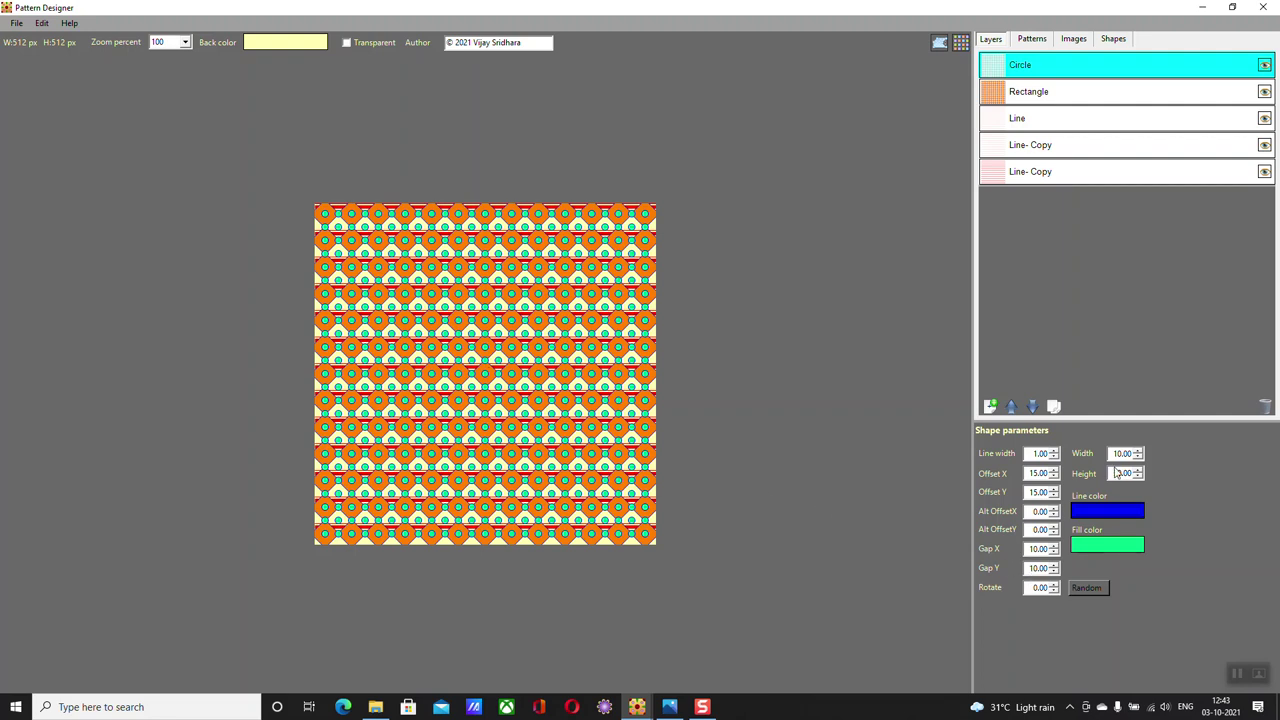
Set Gap X and Gap Y of the Circle layer to 30 so the circles sit inside the rotated rectangles
left_click(1032, 548)
type("3")
left_click(1030, 568)
key("Delete")
type("3")
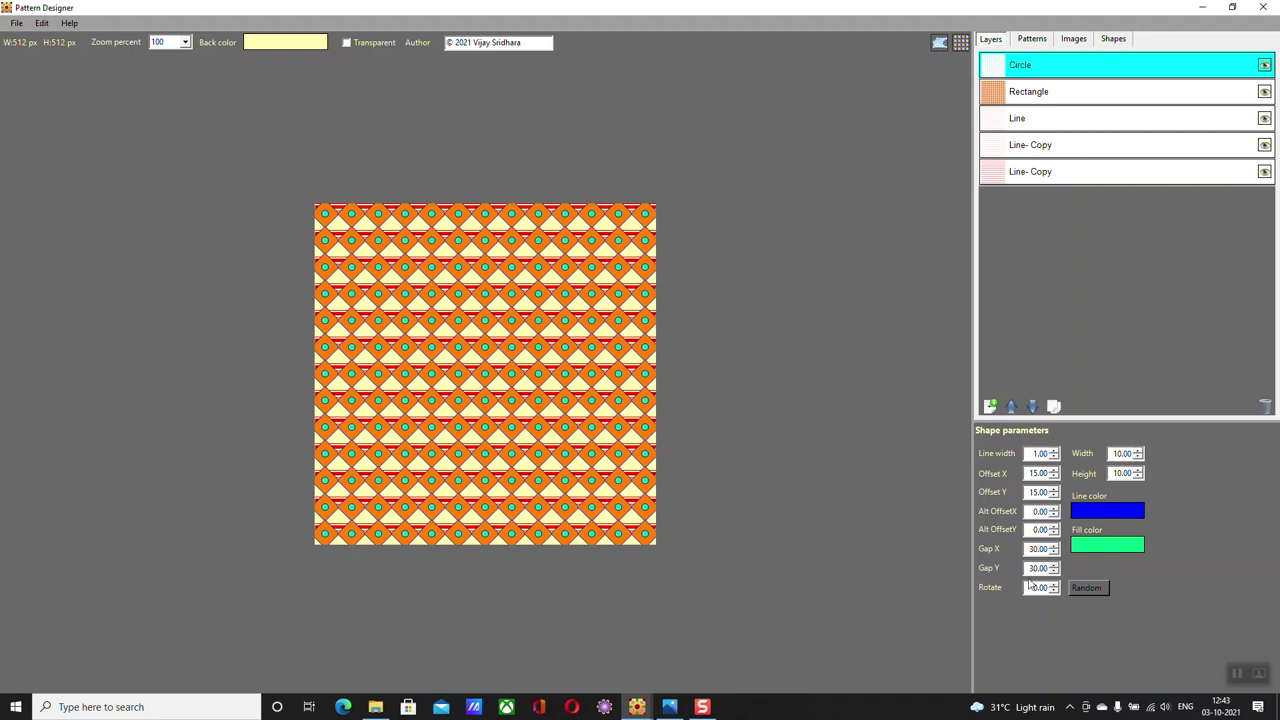
left_click(1055, 551)
left_click(1055, 551)
left_click(1036, 568)
Change the Circle layer's fill color to magenta and highlight the pattern's Author text
left_click(1120, 548)
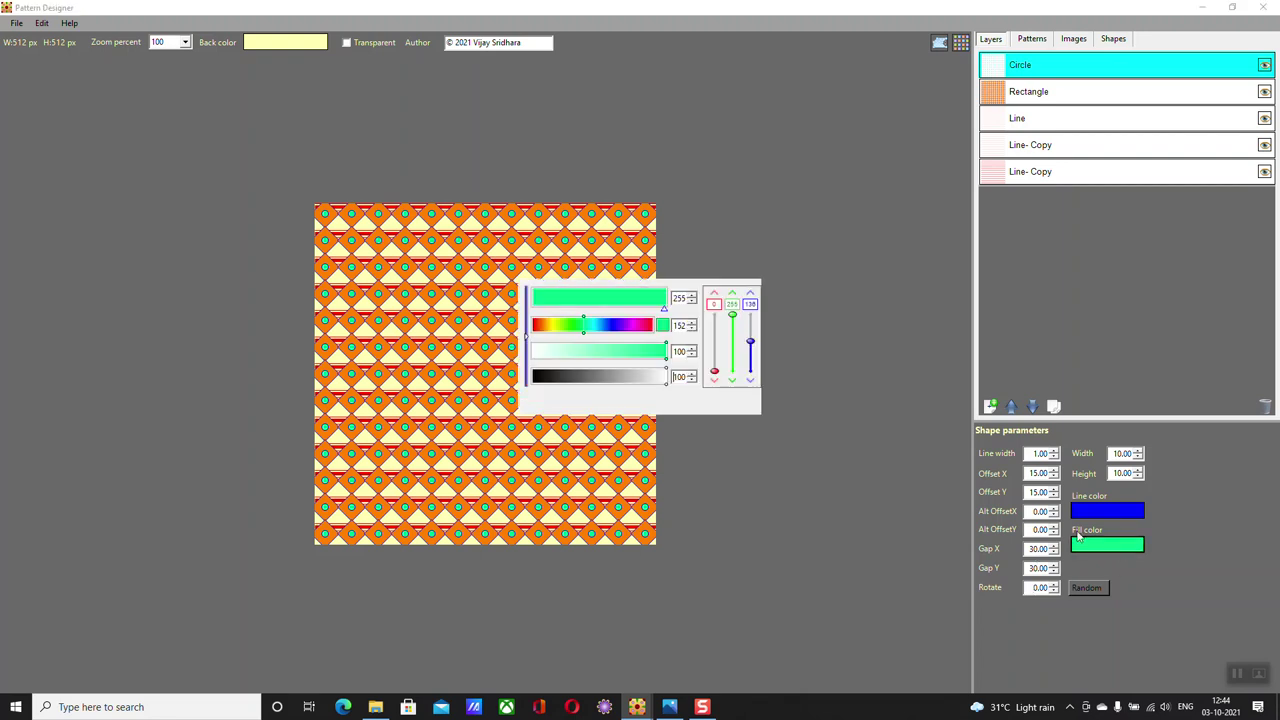
left_click(639, 331)
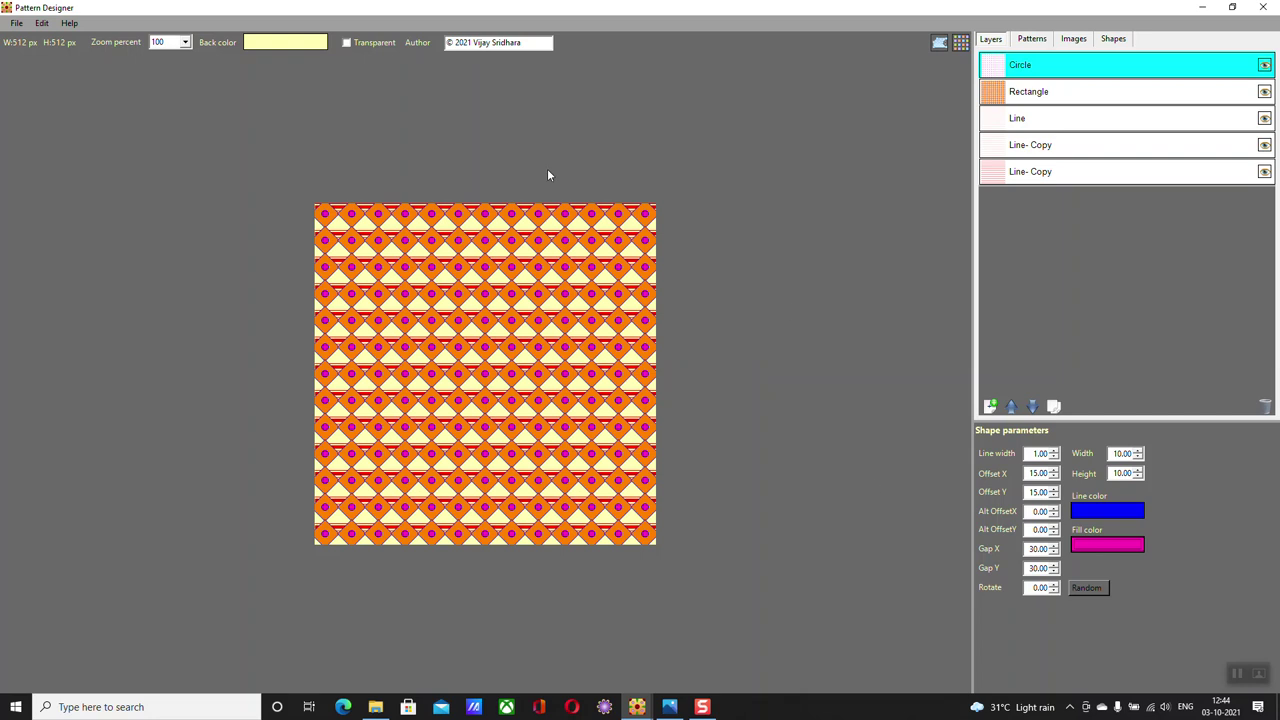
left_click_drag(538, 43, 431, 43)
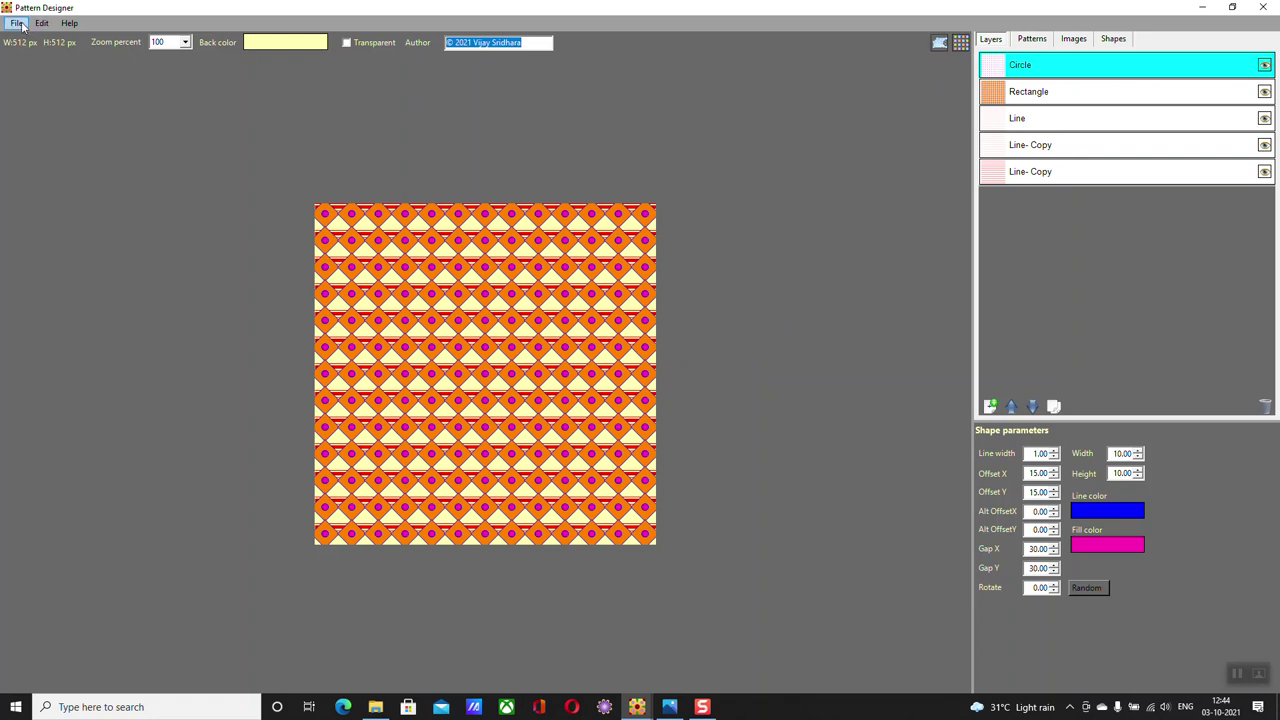
Open Shapemaker and set its canvas size to 200x200
left_click(939, 43)
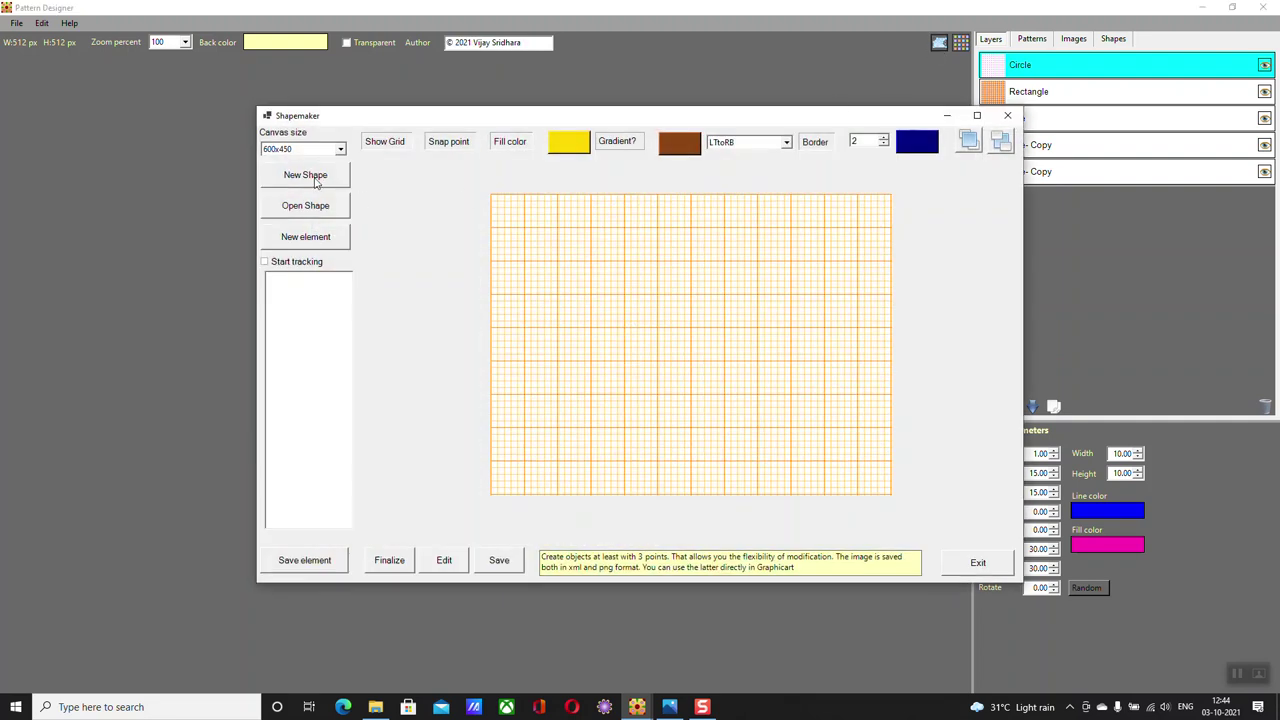
left_click(326, 153)
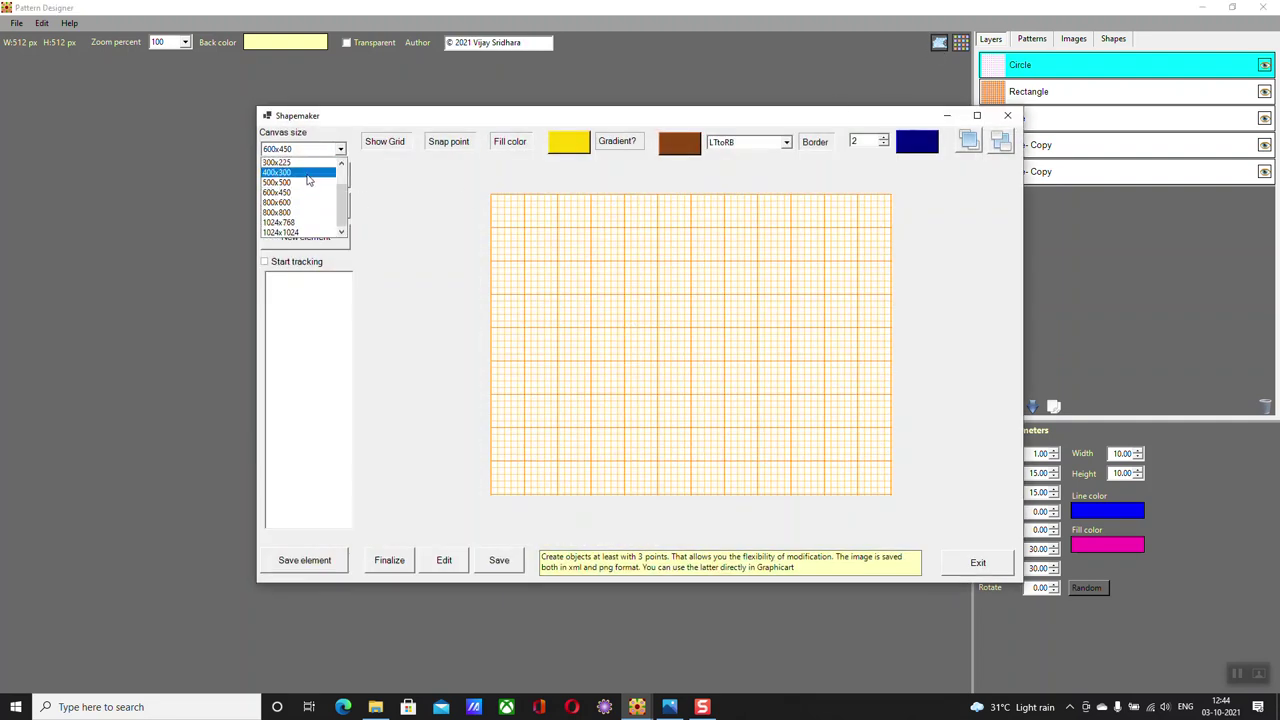
scroll(306, 183, "up", 1)
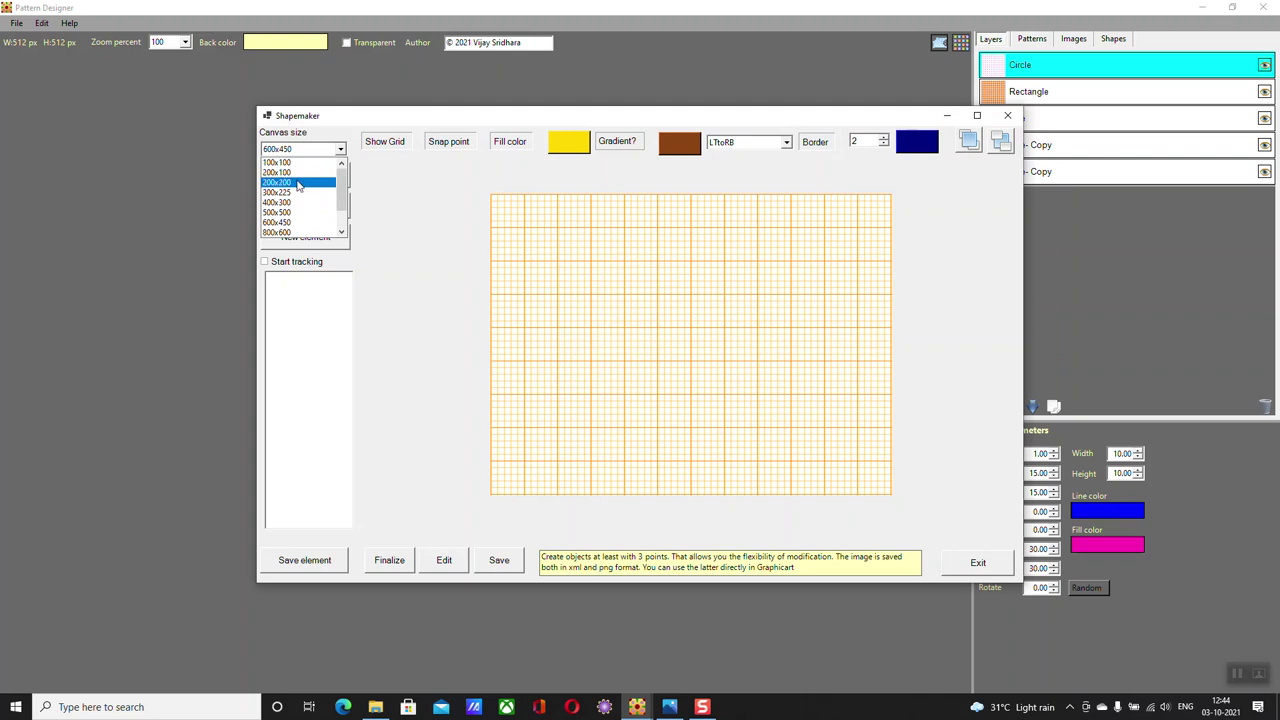
left_click(300, 180)
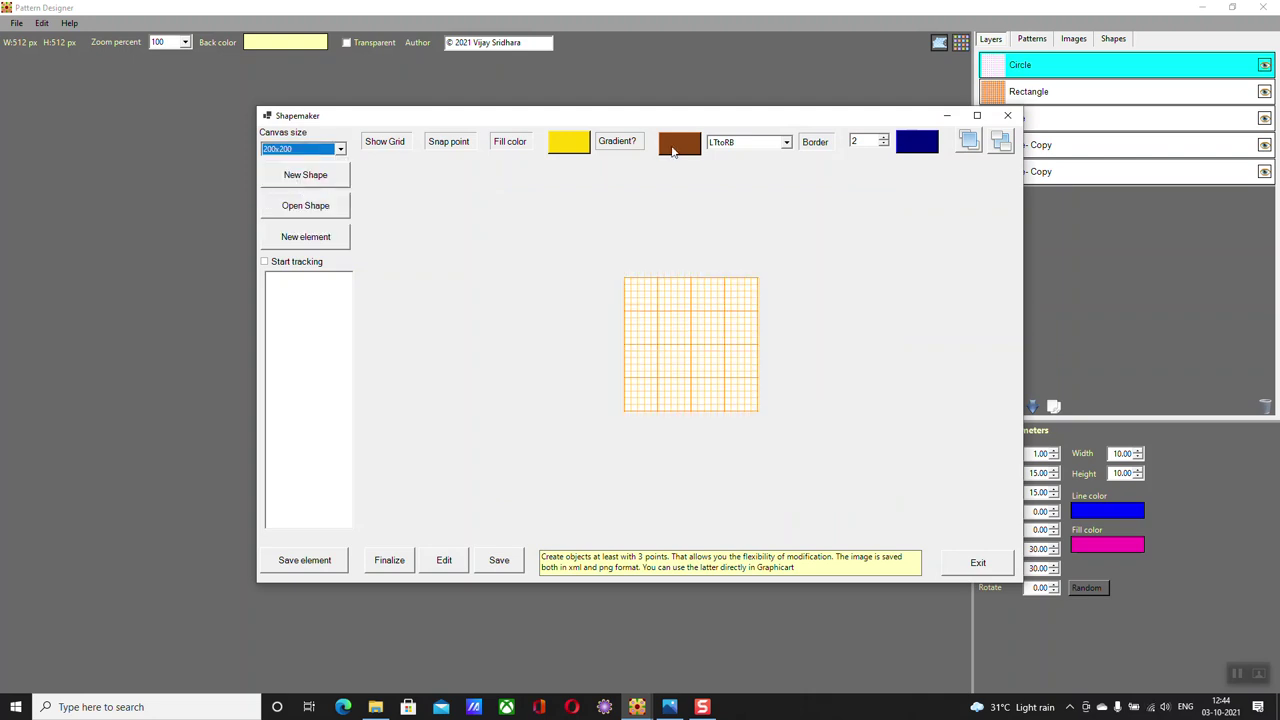
left_click_drag(700, 121, 705, 114)
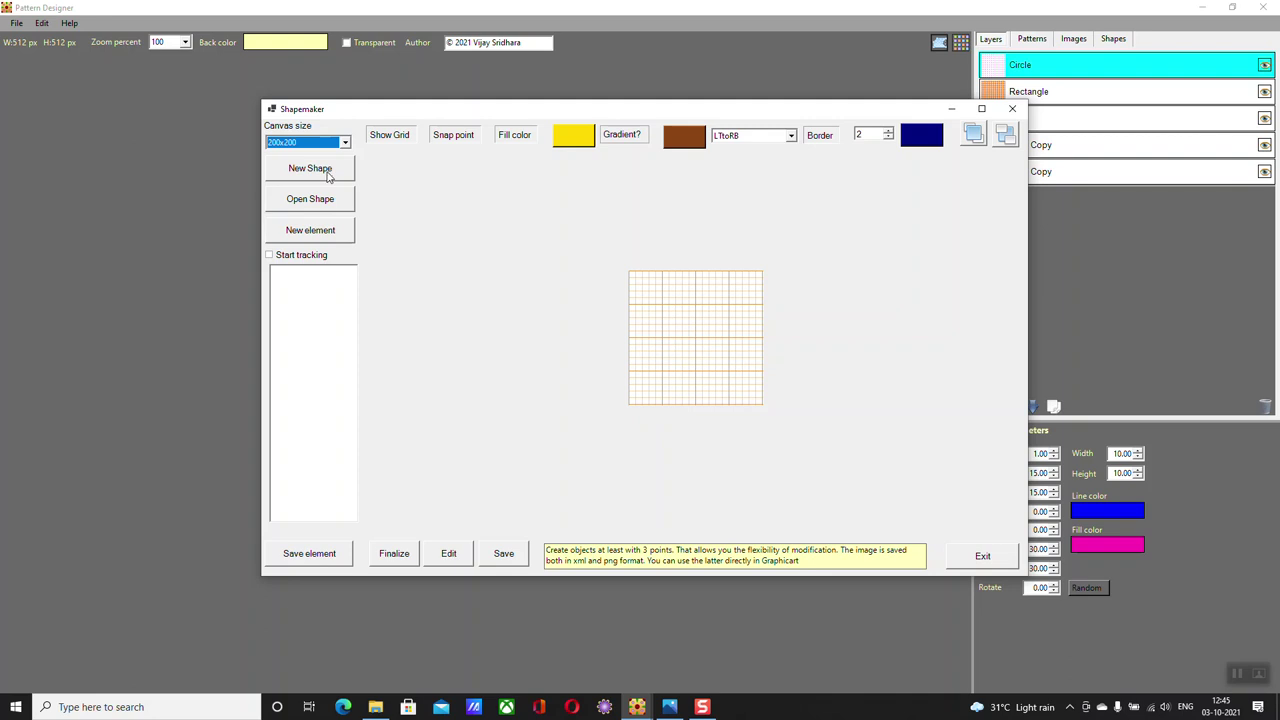
Start a new shape with tracking on and draw a parallelogram through points (0,200), (50,0), (150,0) and (100,200)
left_click(327, 174)
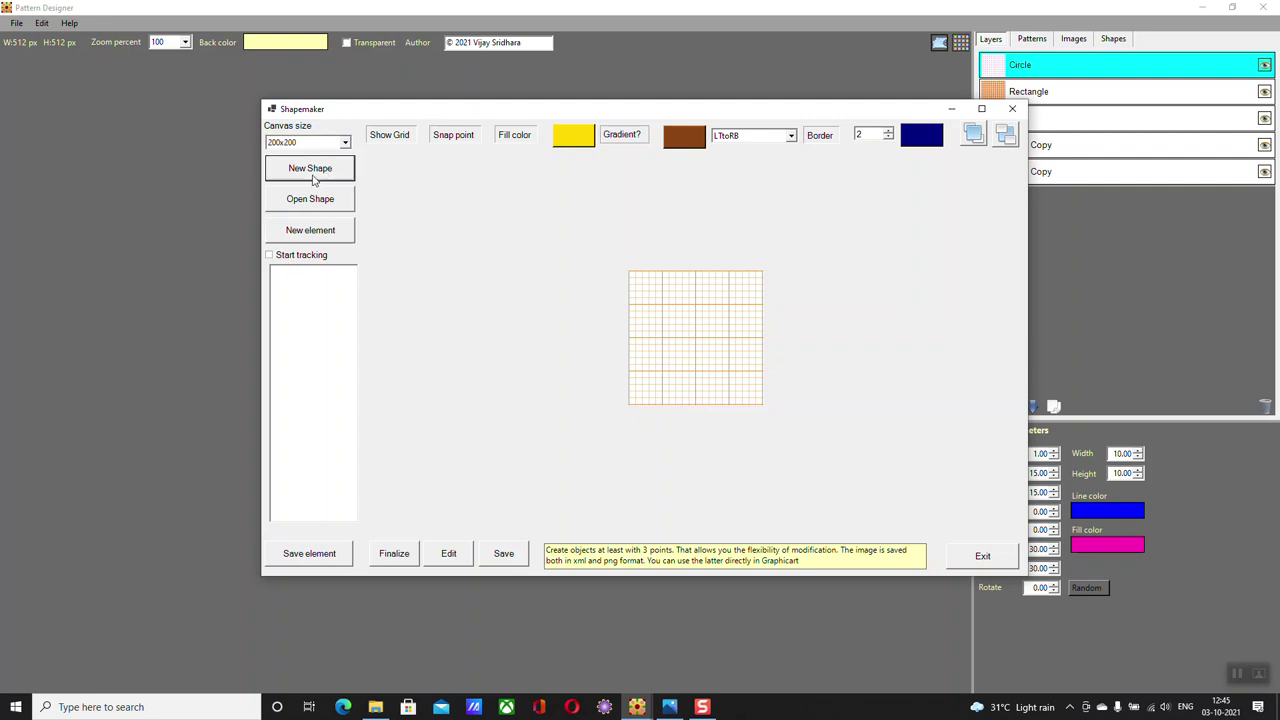
left_click(306, 259)
left_click(630, 405)
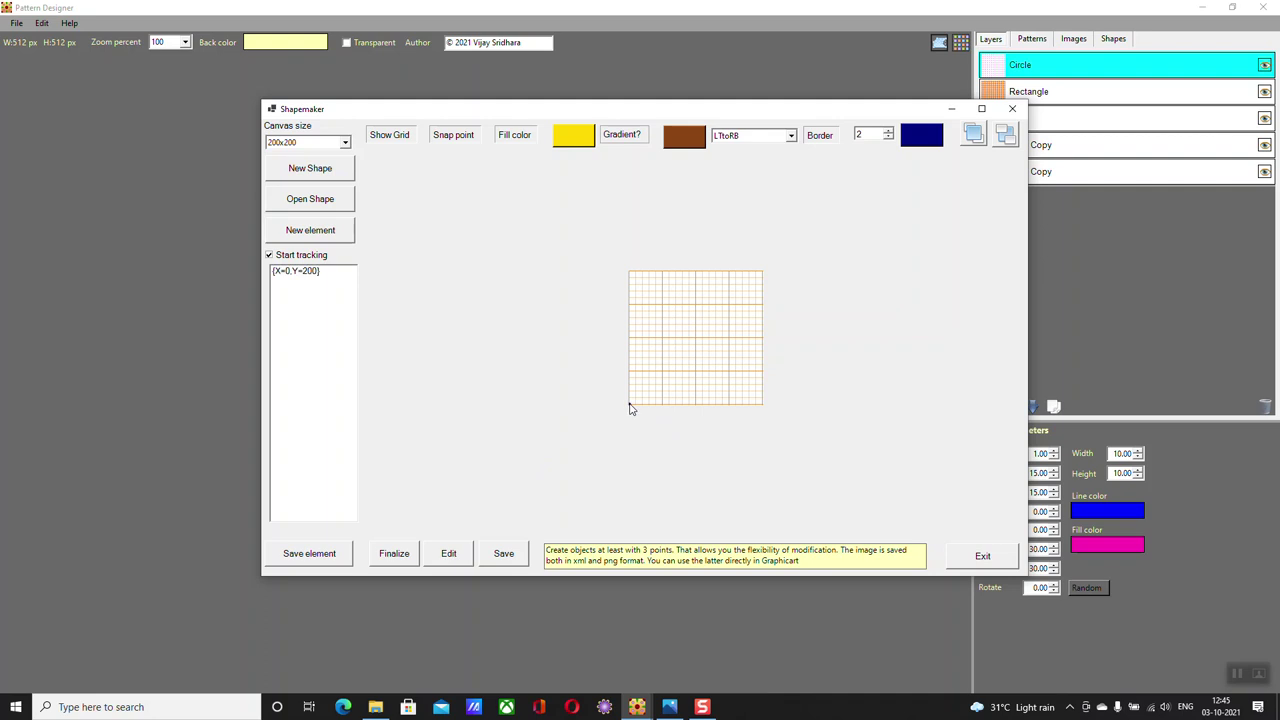
left_click(662, 276)
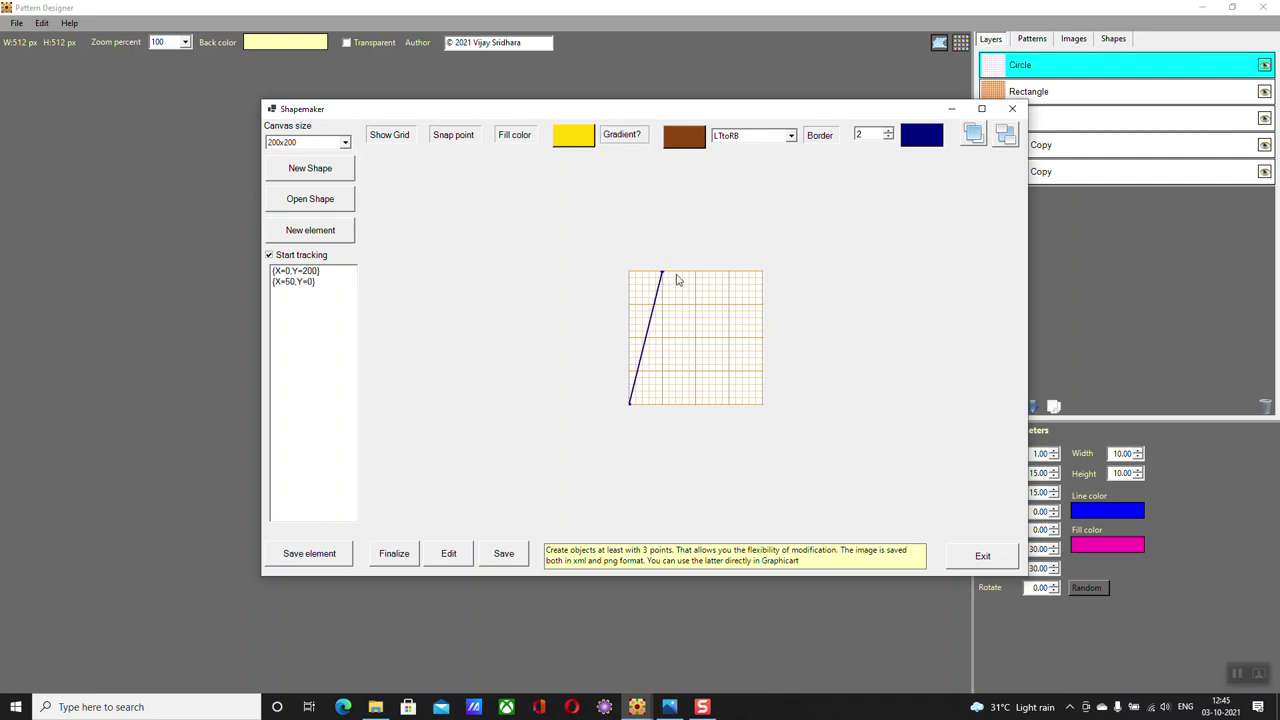
left_click(731, 276)
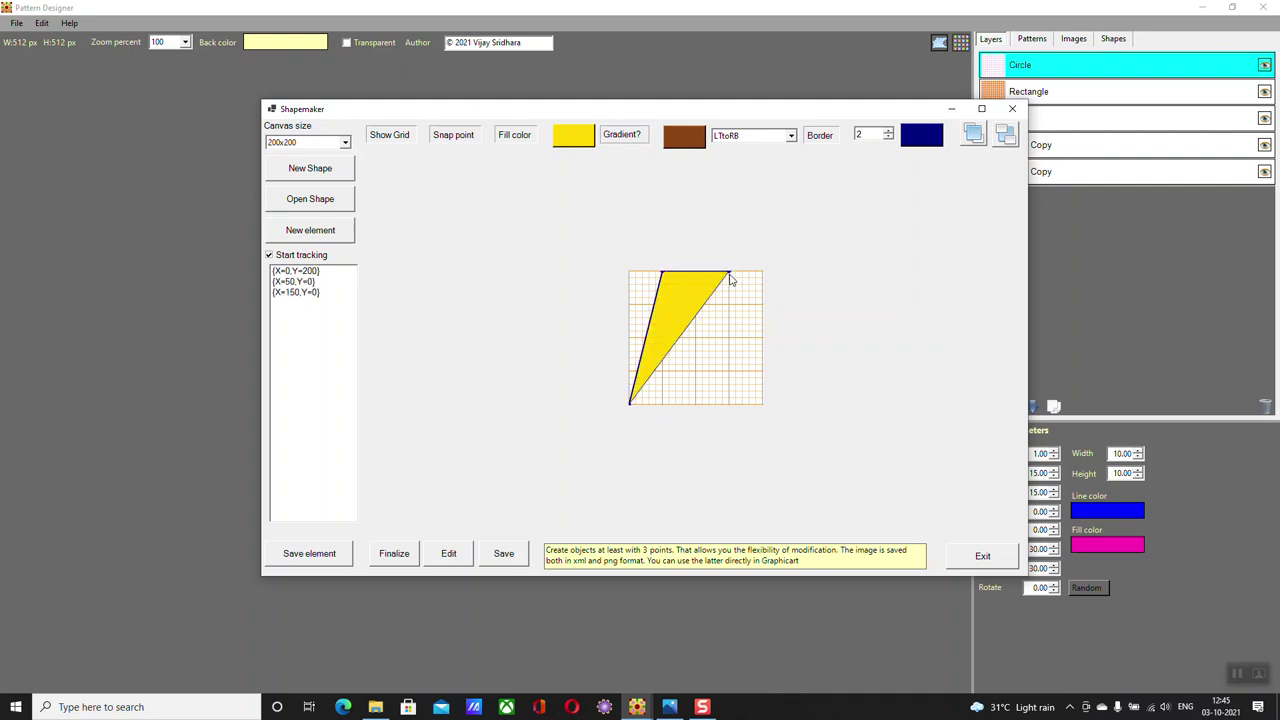
left_click(701, 409)
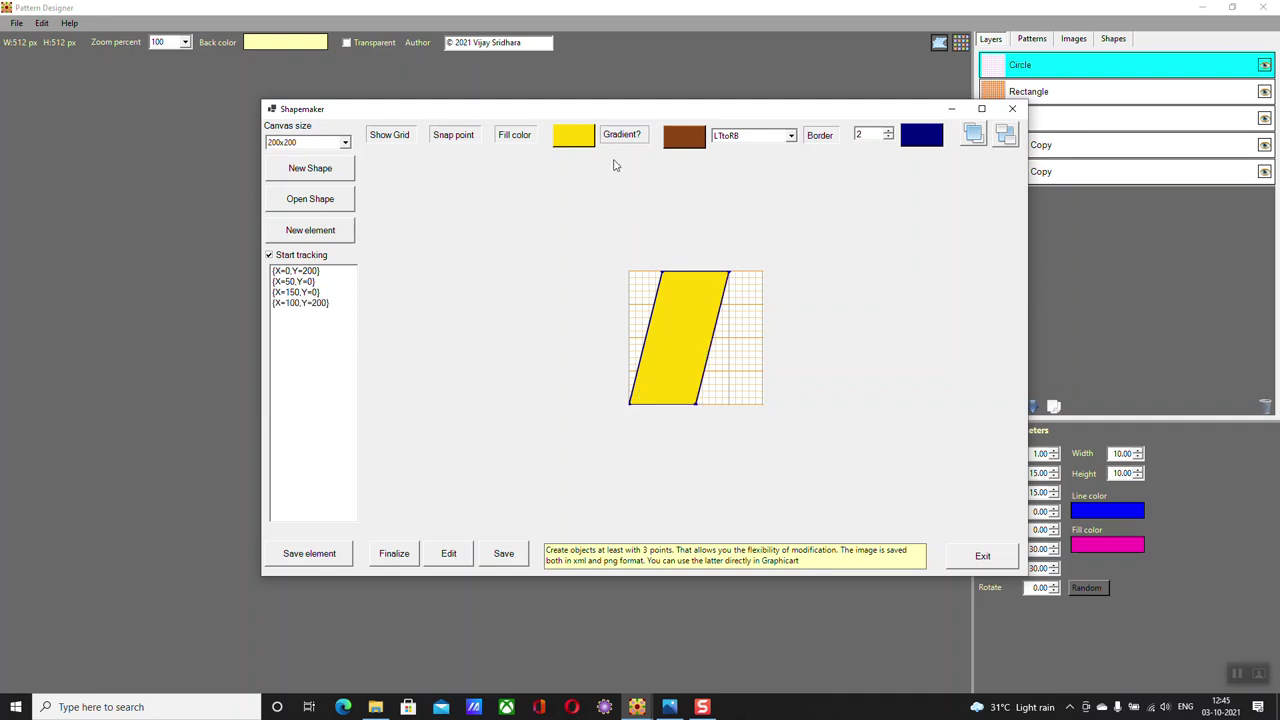
Change the parallelogram's fill color to bright green
left_click(586, 142)
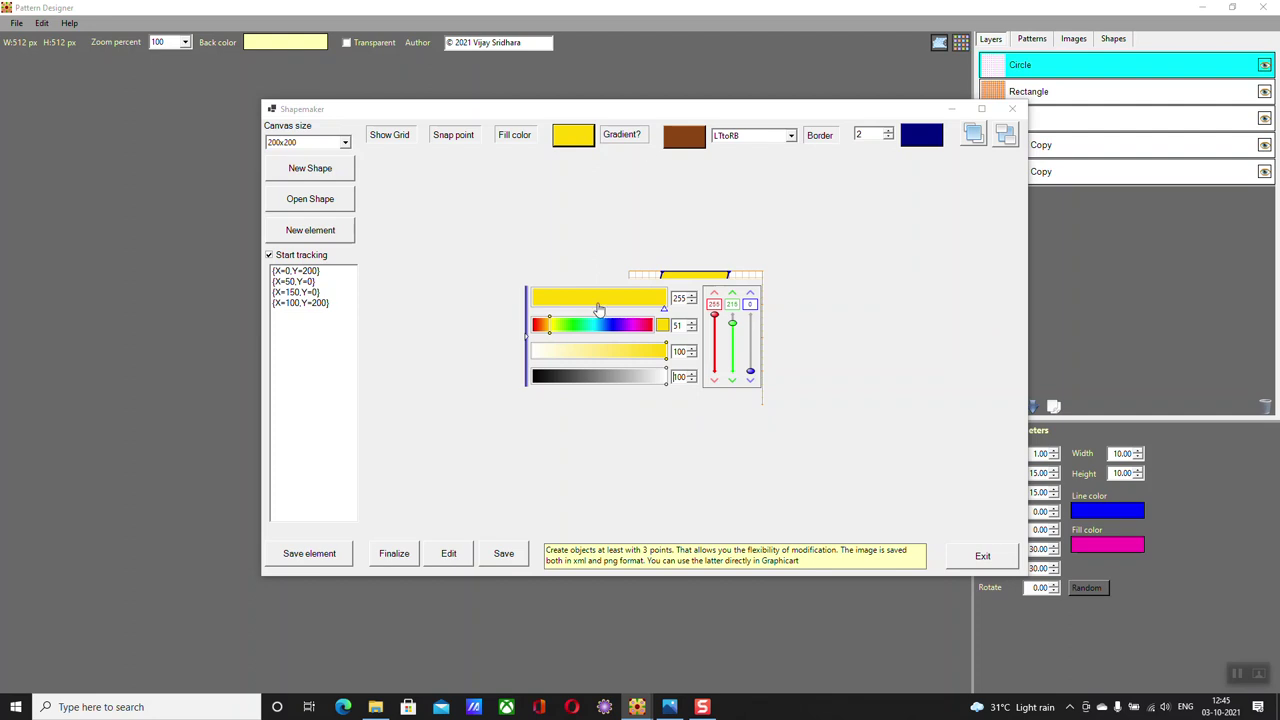
left_click(577, 324)
left_click(541, 324)
left_click(553, 324)
left_click(566, 324)
left_click(593, 300)
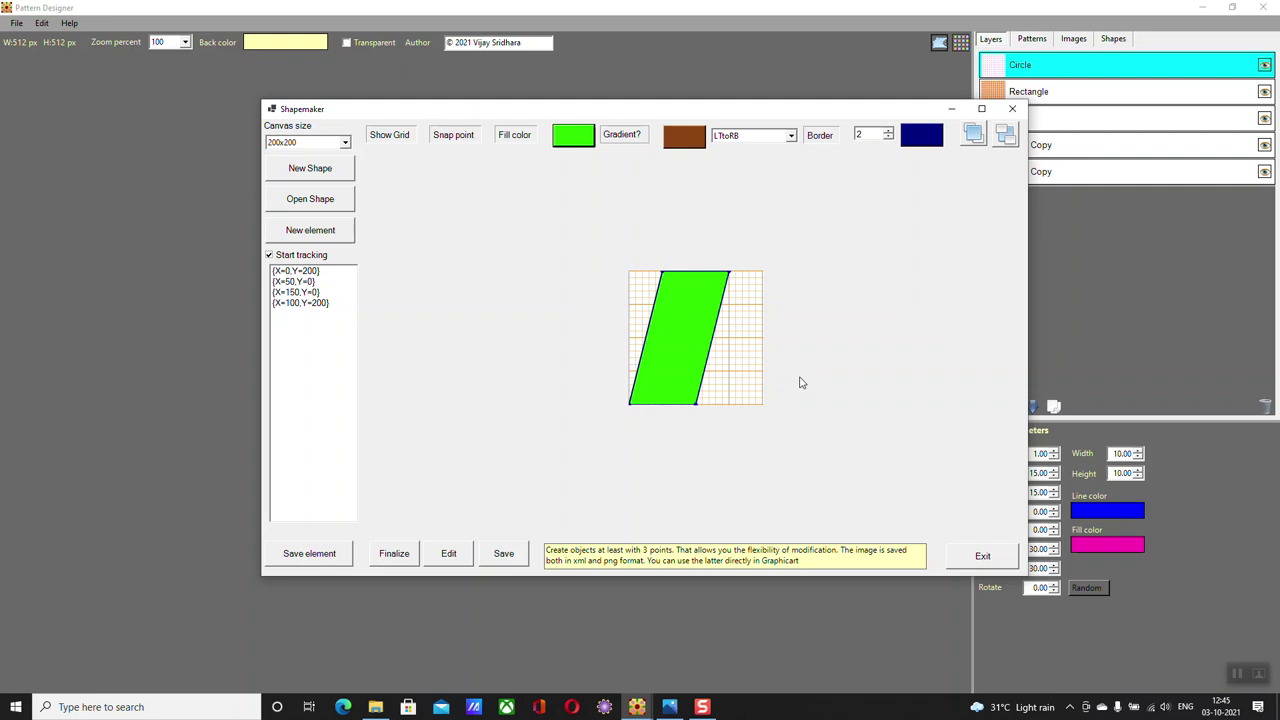
Save the parallelogram element and start a new element in the same shape
left_click(308, 565)
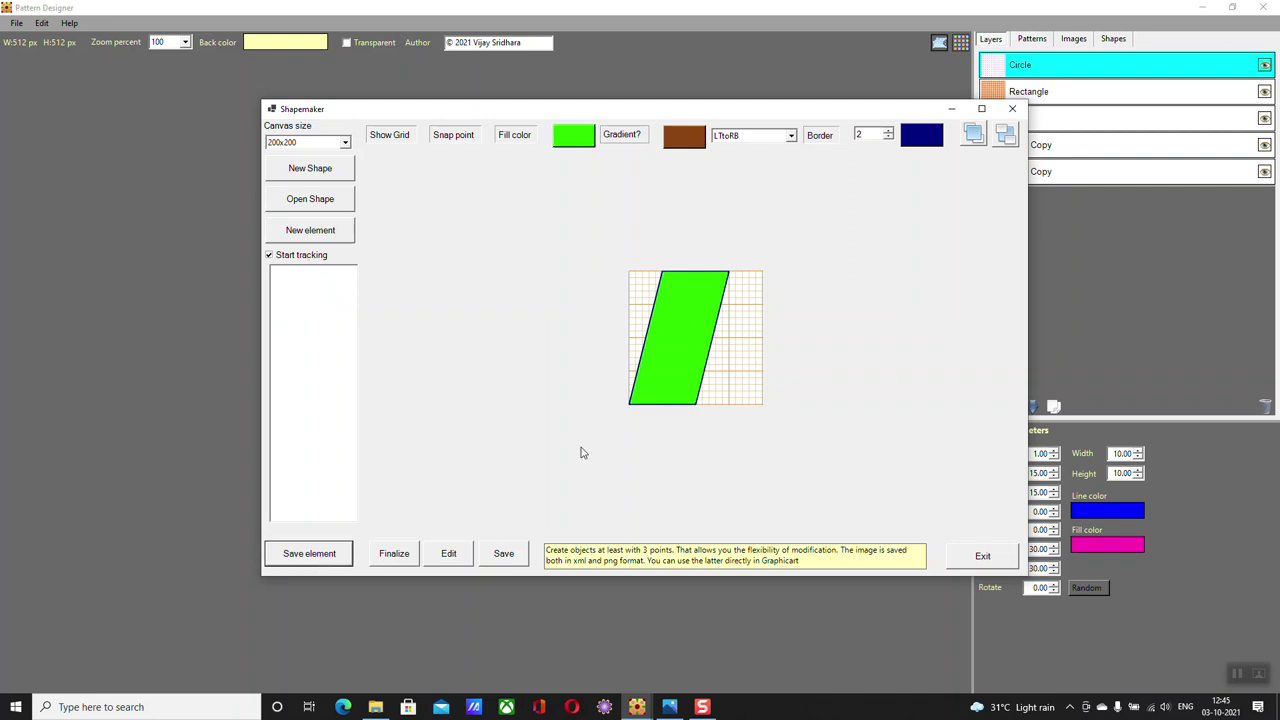
left_click(313, 241)
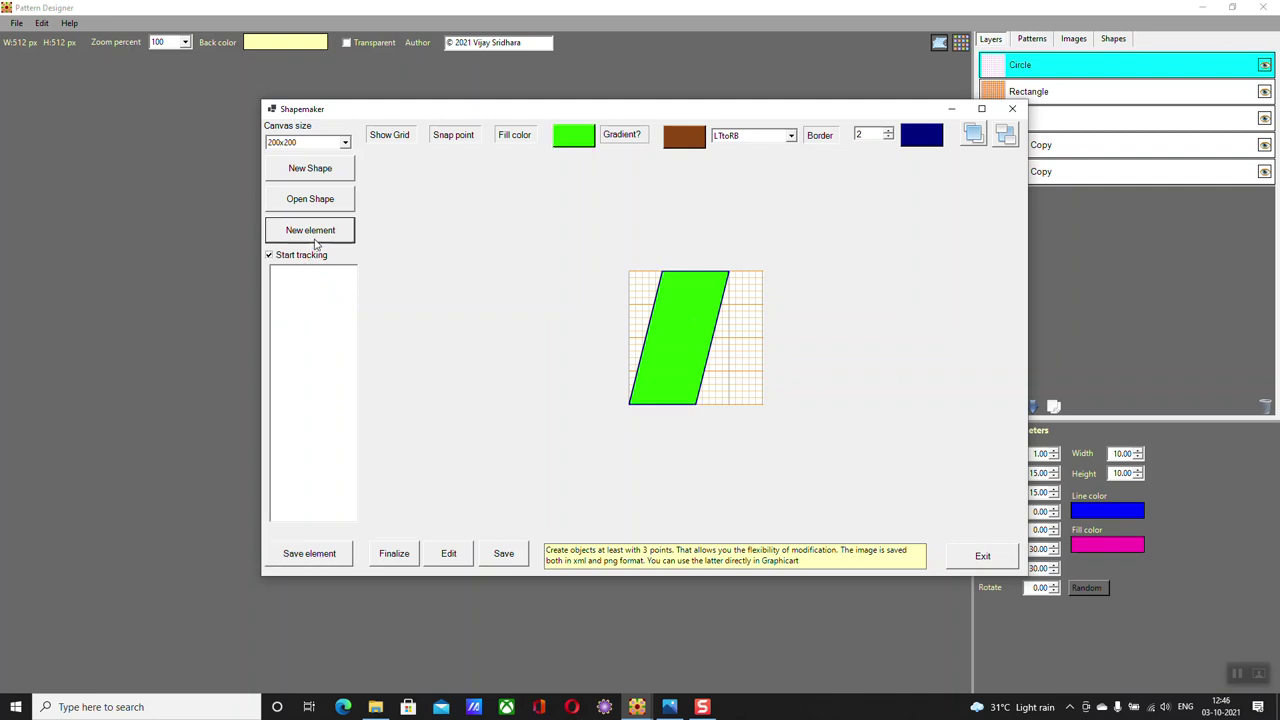
Draw a second parallelogram through points (0,0), (110,200), (200,200) and (90,0), crossing the green one
left_click(629, 271)
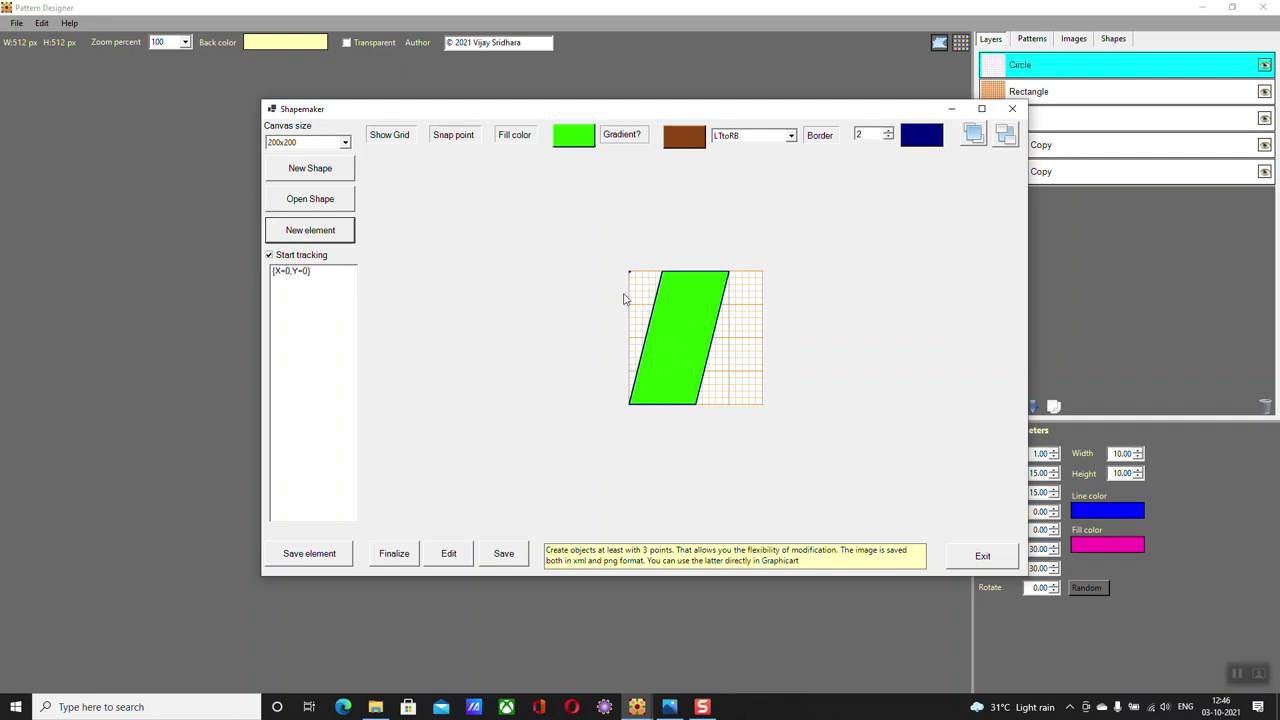
left_click(703, 405)
left_click(762, 405)
left_click(692, 278)
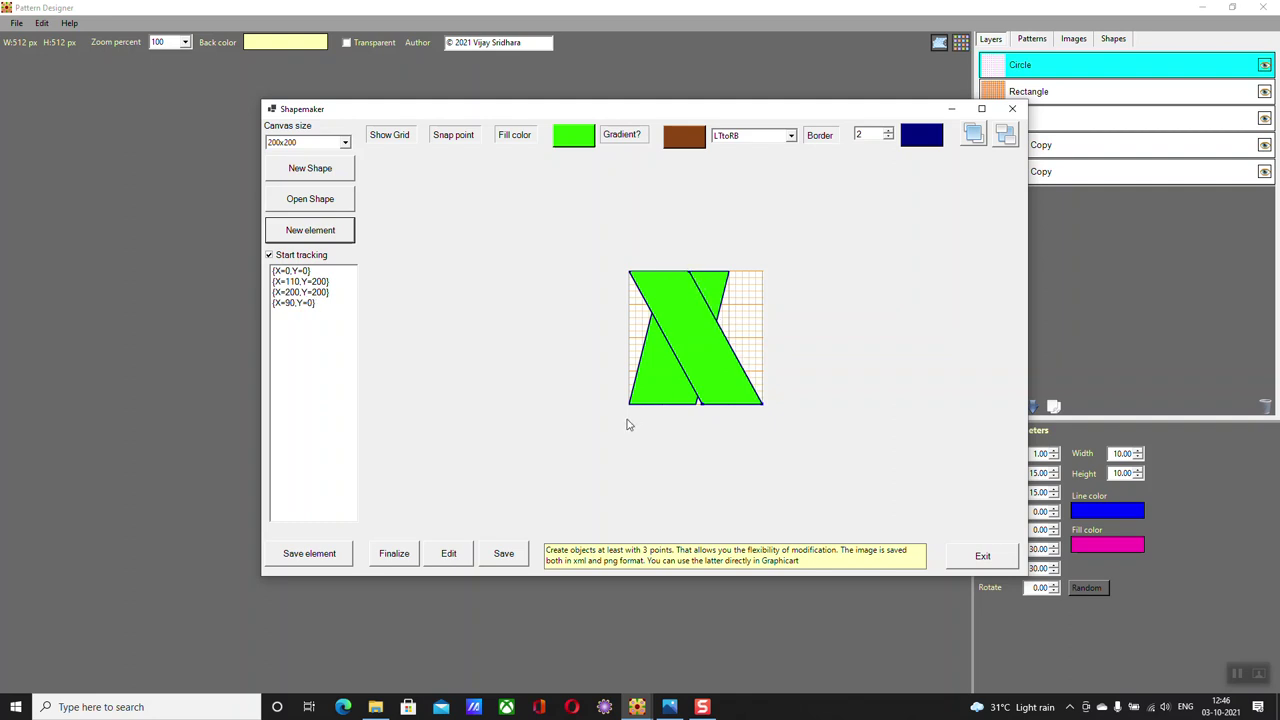
Change the second parallelogram's fill color to blue and save it as an element
left_click(577, 141)
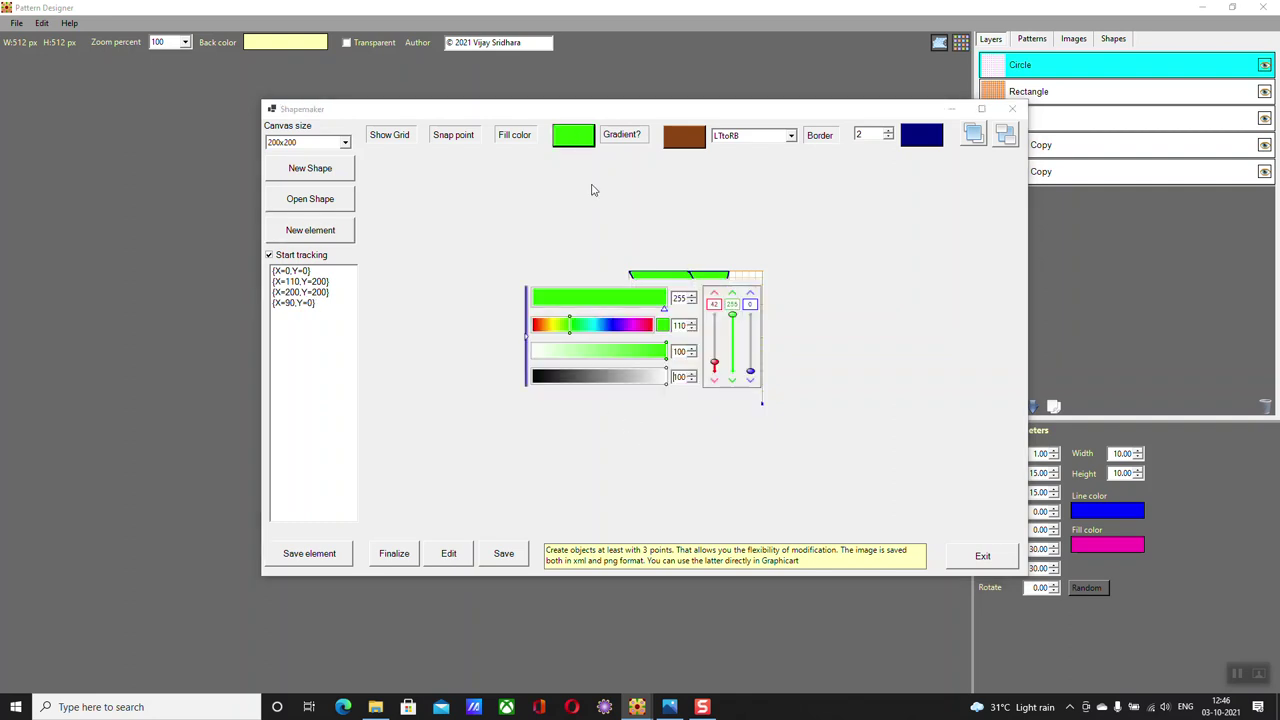
left_click(601, 331)
left_click(613, 300)
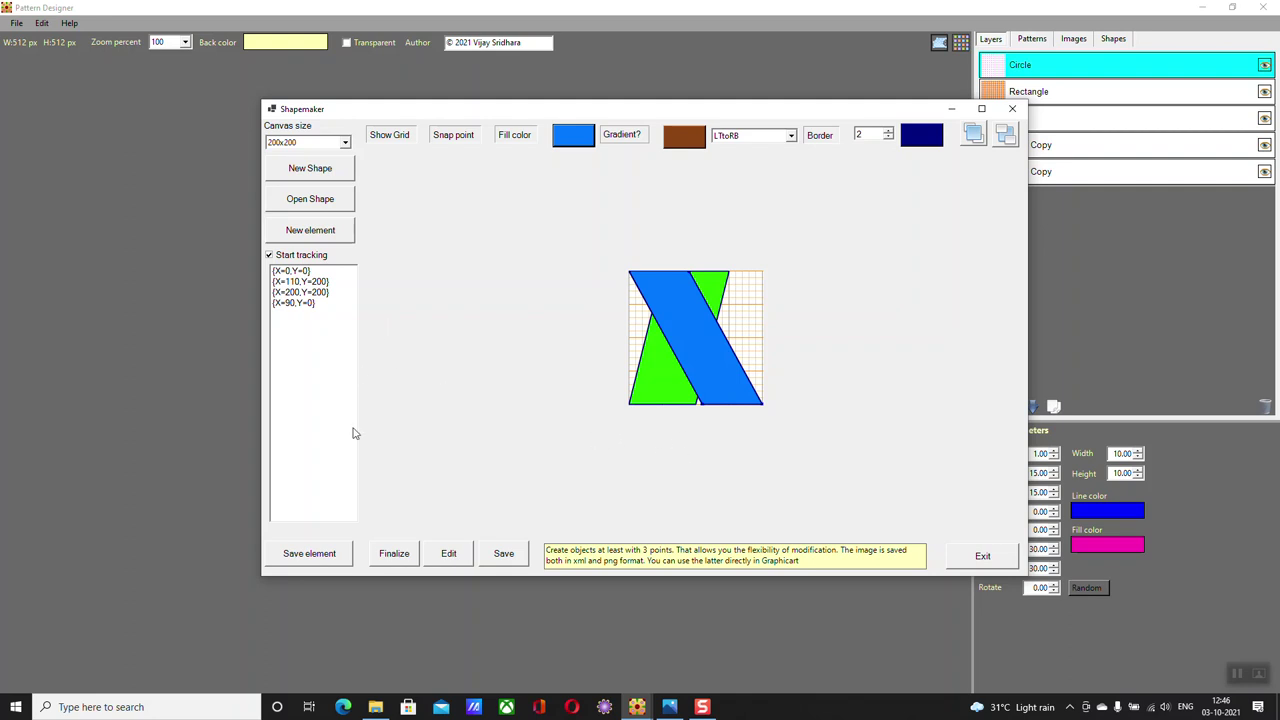
left_click(327, 556)
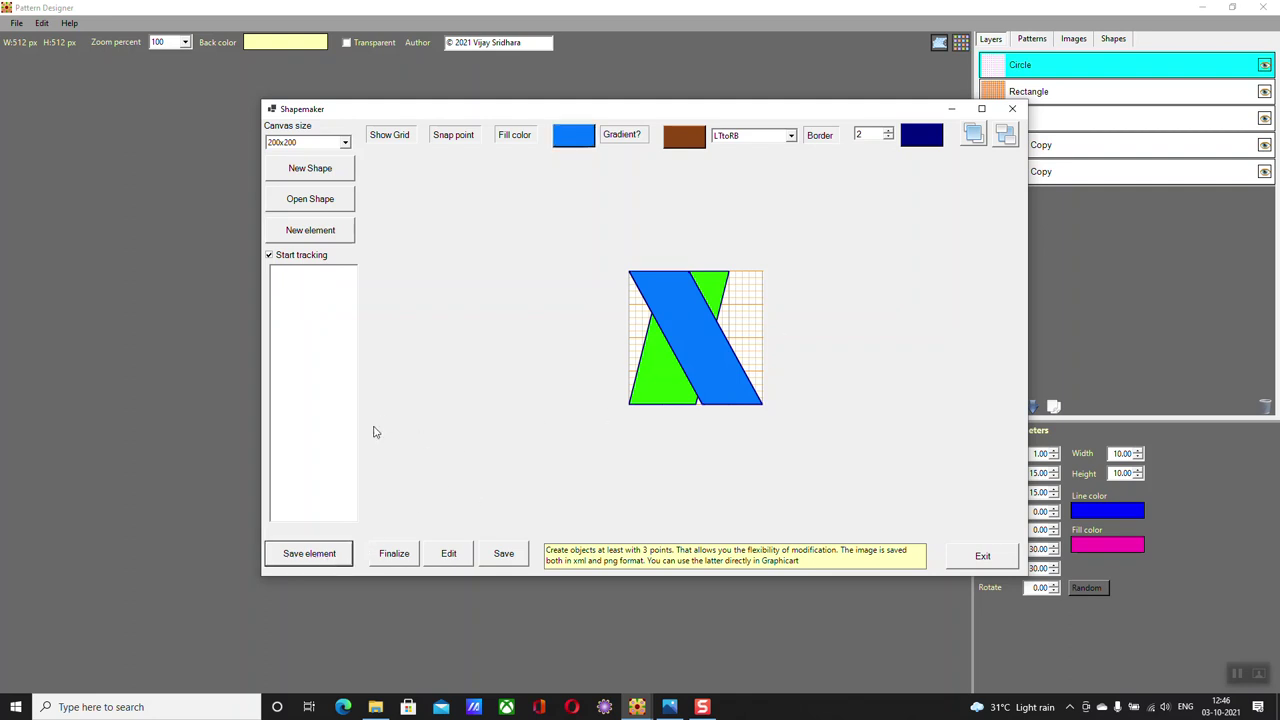
Mark an extra point at (10,90) and finalize the shape with tracking turned off
left_click(635, 330)
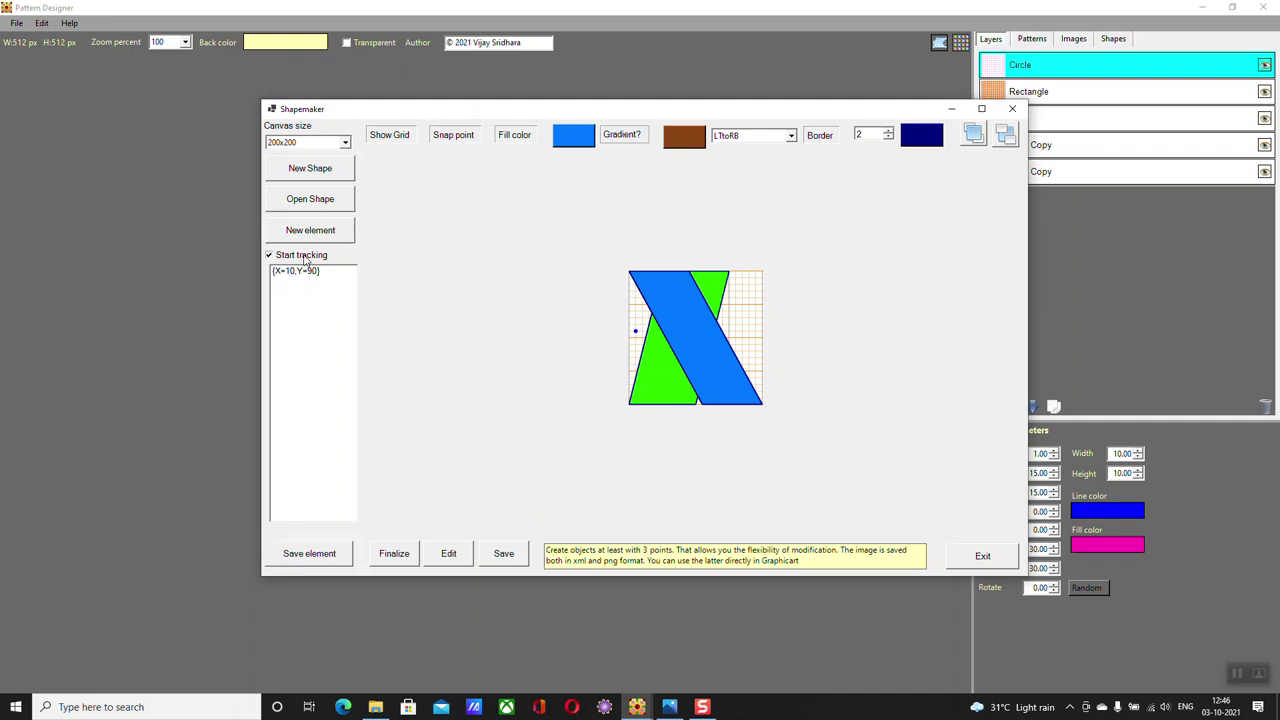
left_click(323, 558)
left_click(396, 558)
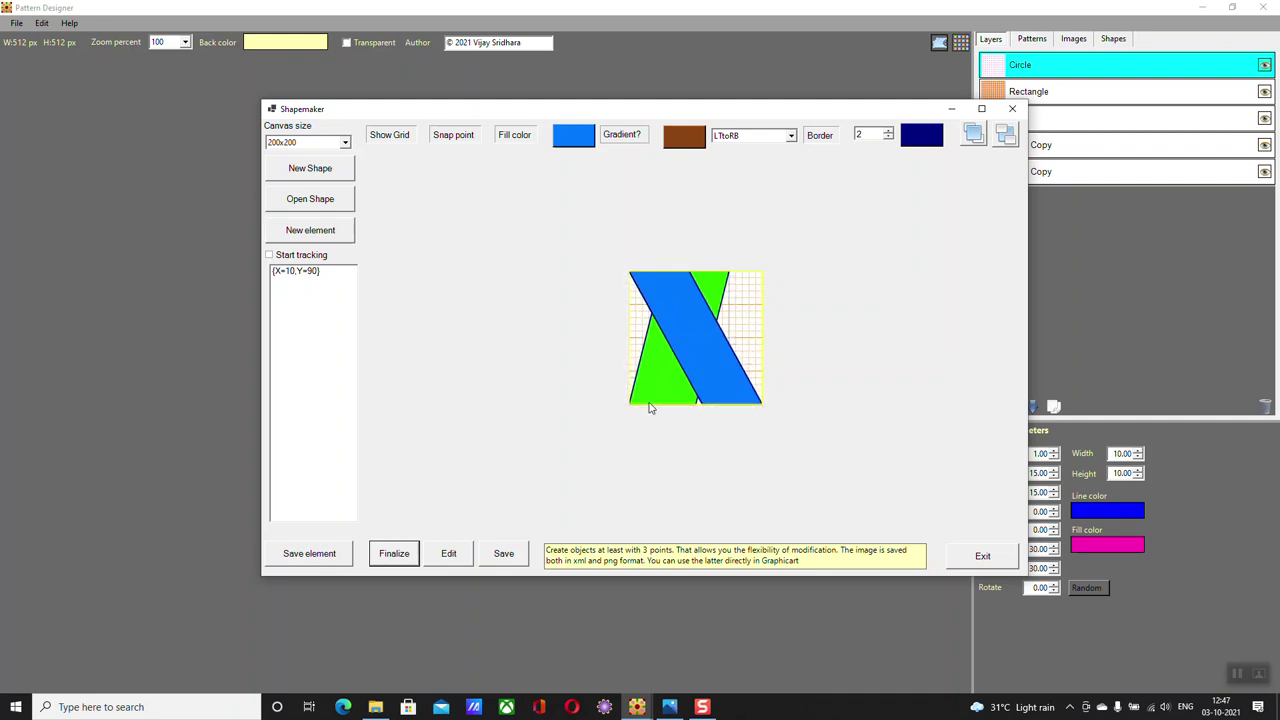
Edit the finalized shape, recoloring the front parallelogram yellow and the back parallelogram violet-blue
left_click(452, 560)
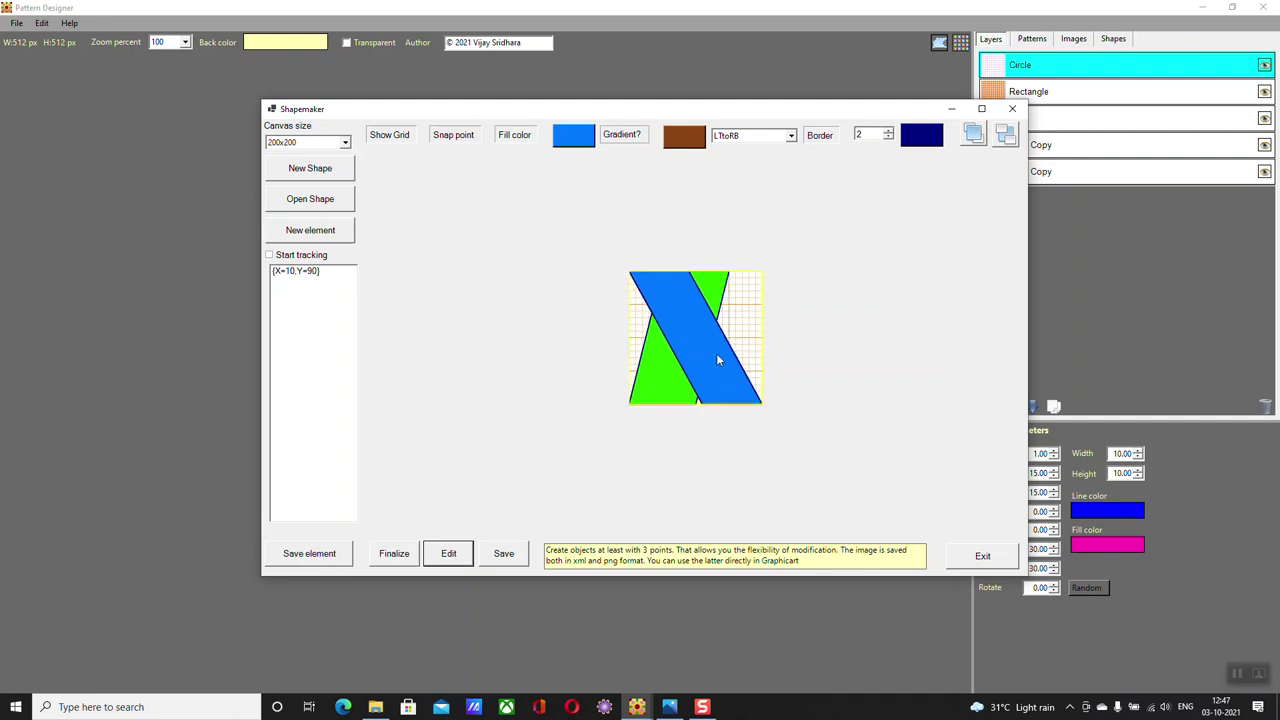
left_click(572, 140)
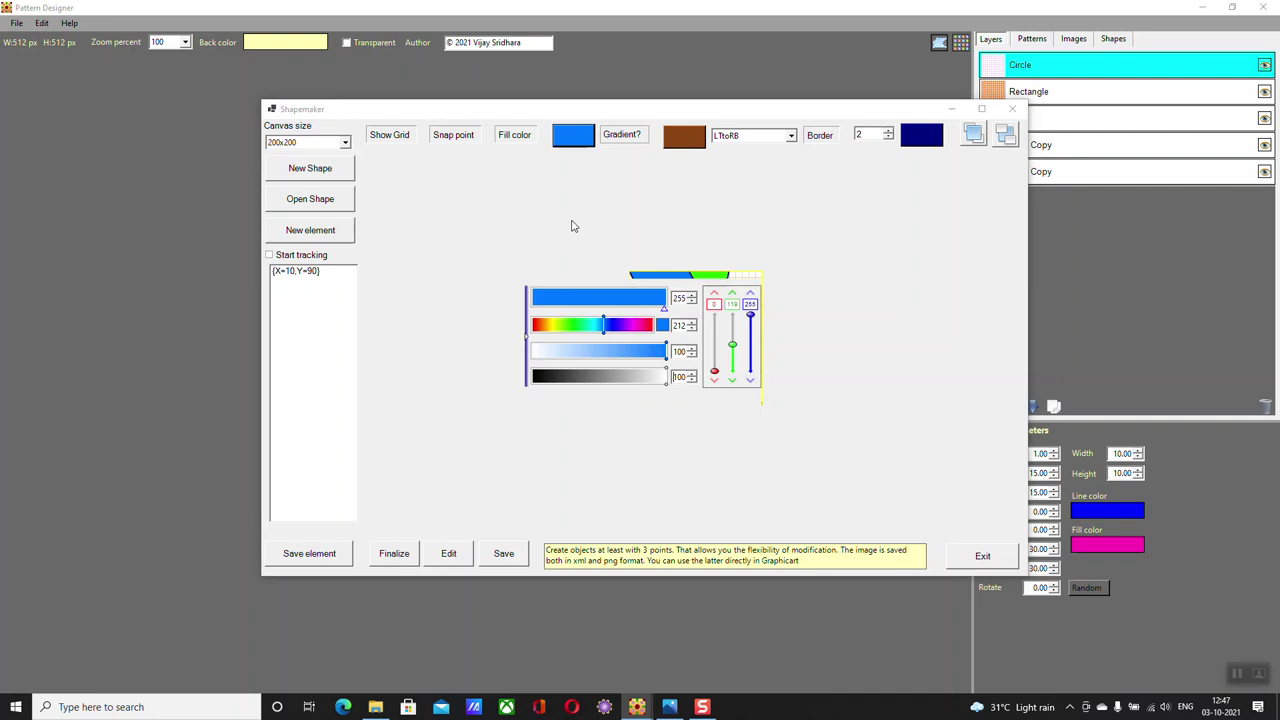
left_click(555, 326)
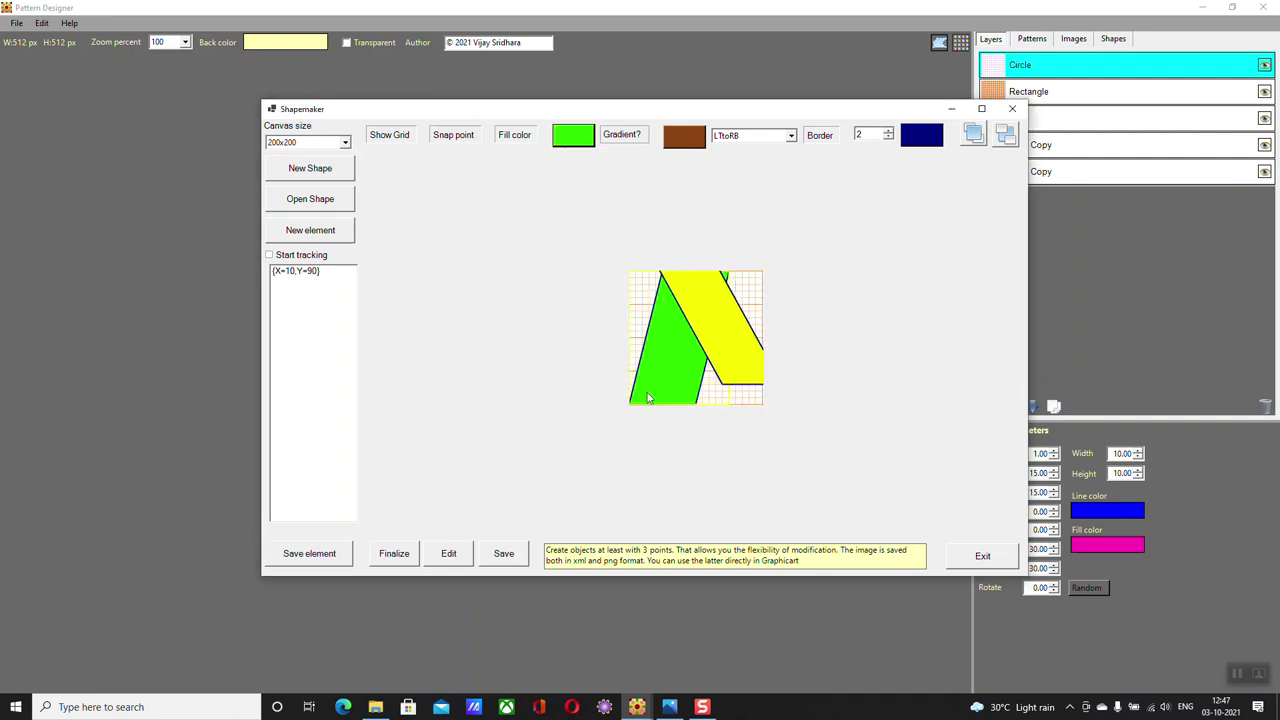
left_click(589, 140)
left_click(617, 325)
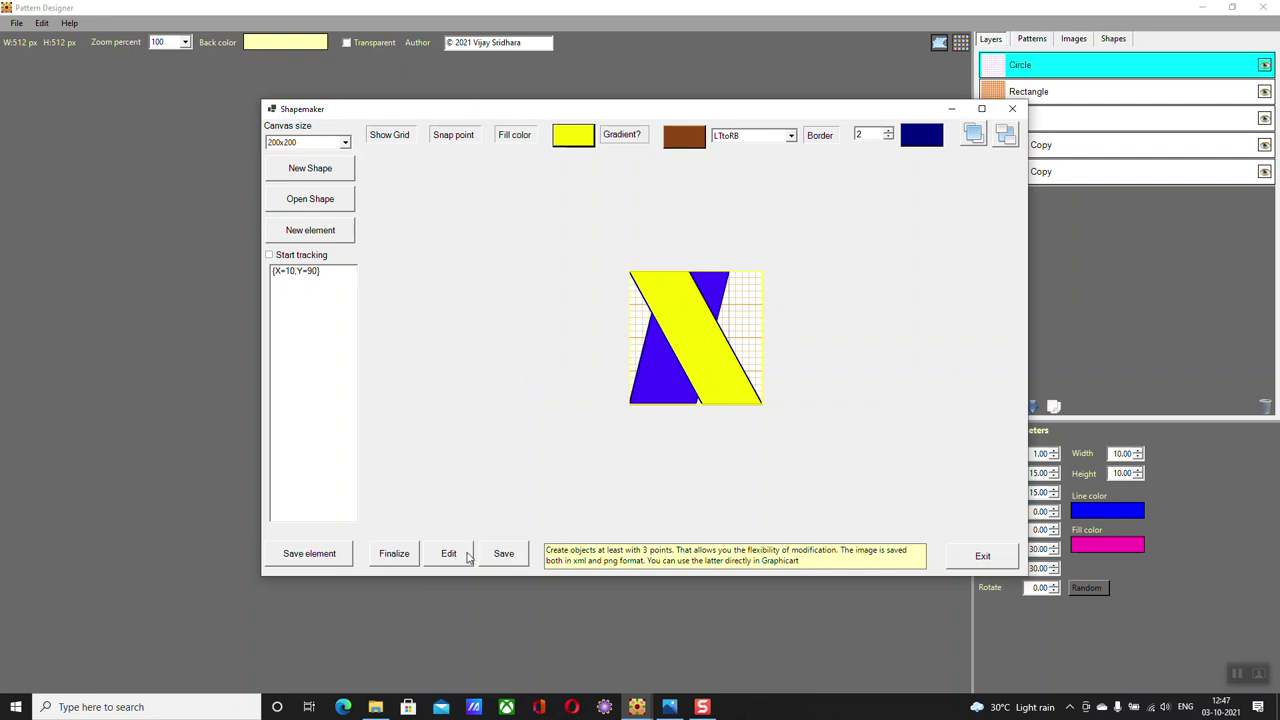
Finalize the recolored shape and save it as xyz without including the edited points
left_click(410, 562)
left_click(522, 560)
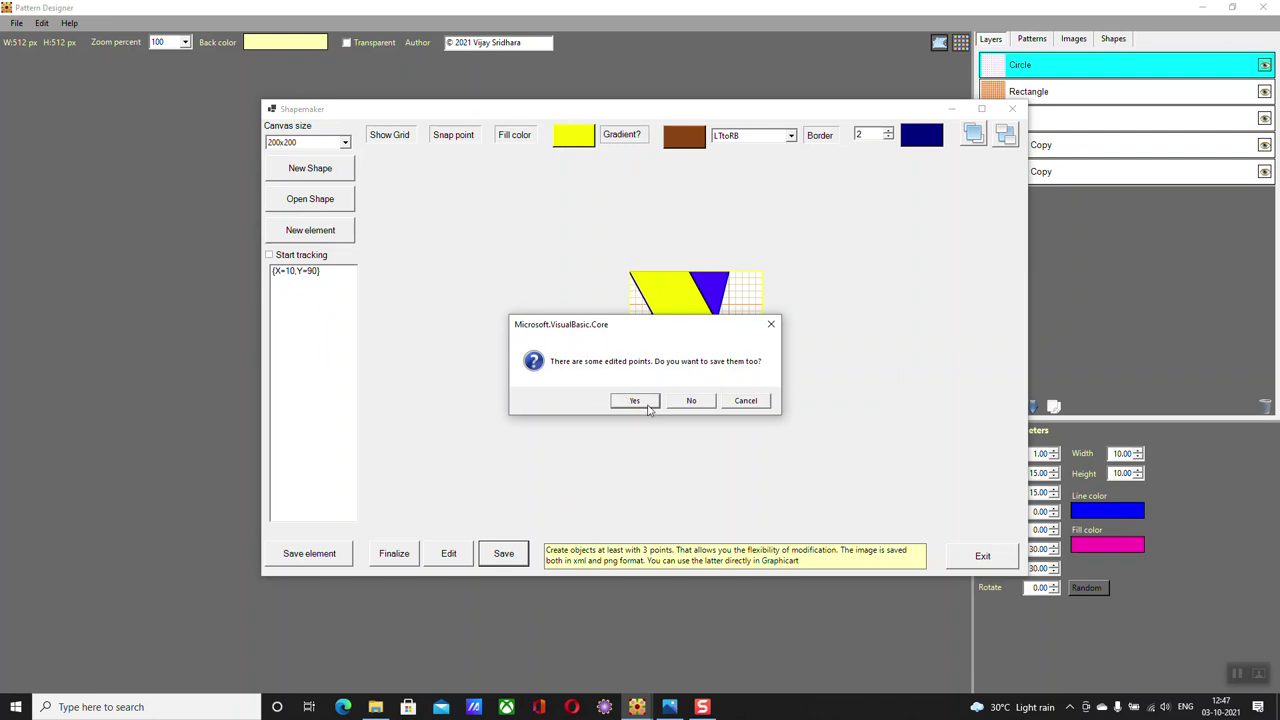
left_click(688, 402)
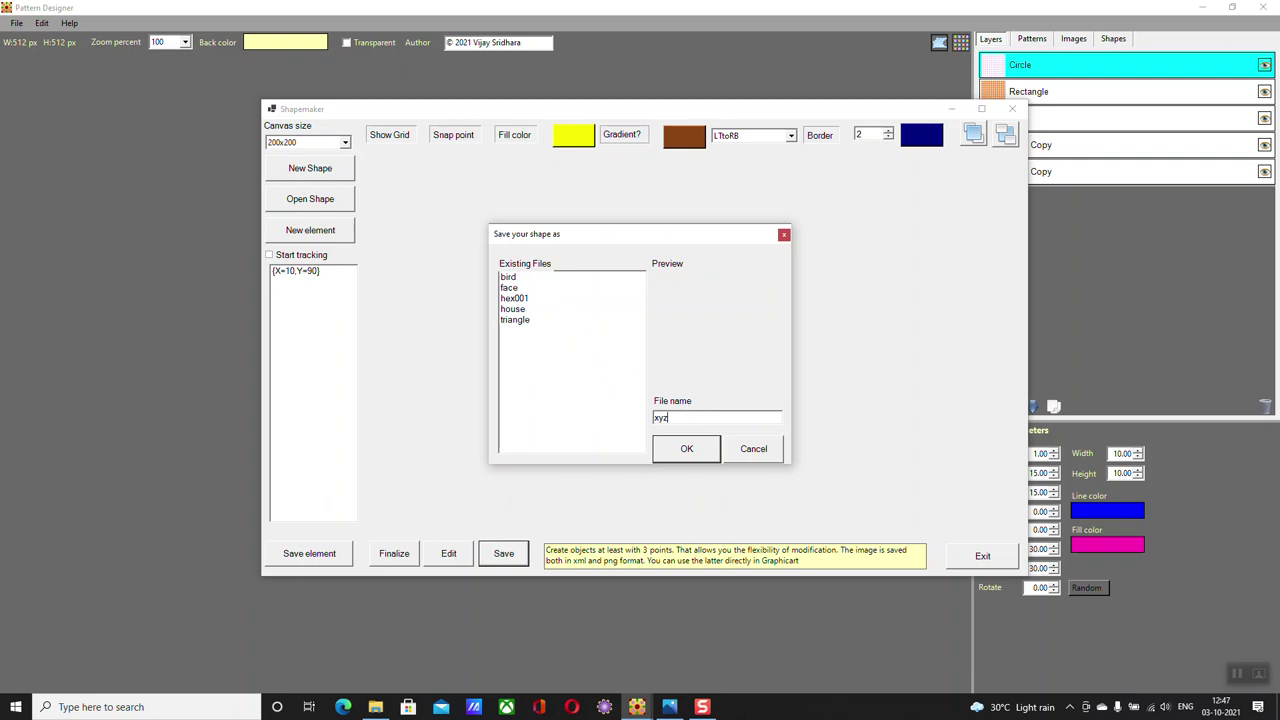
left_click(686, 449)
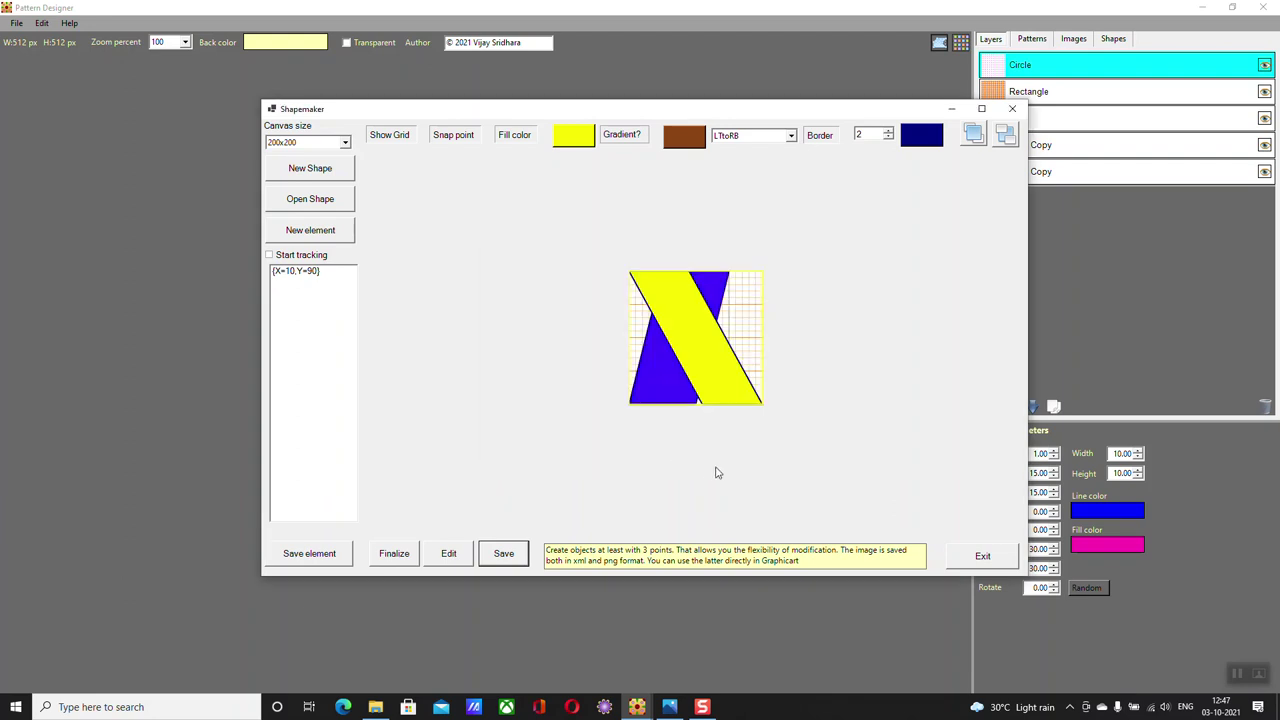
Exit Shapemaker and start a new blank pattern, answering that the current pattern is already saved
left_click(983, 556)
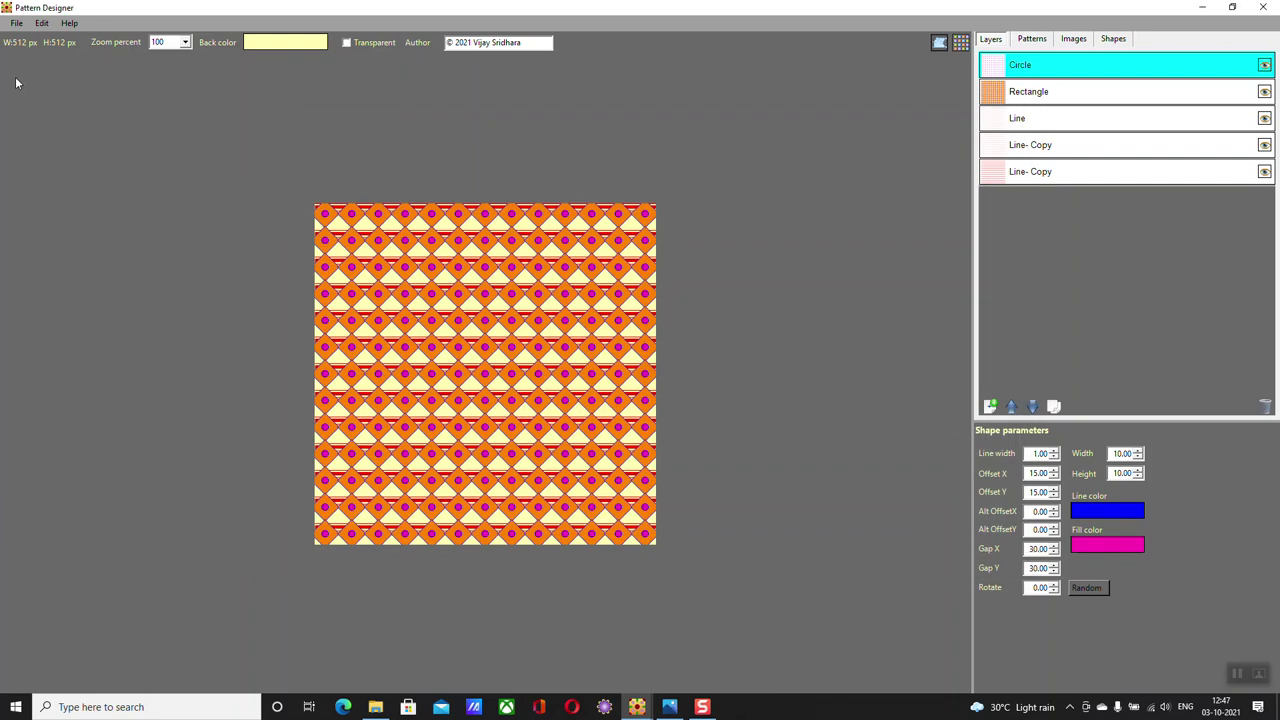
left_click(16, 23)
left_click(35, 40)
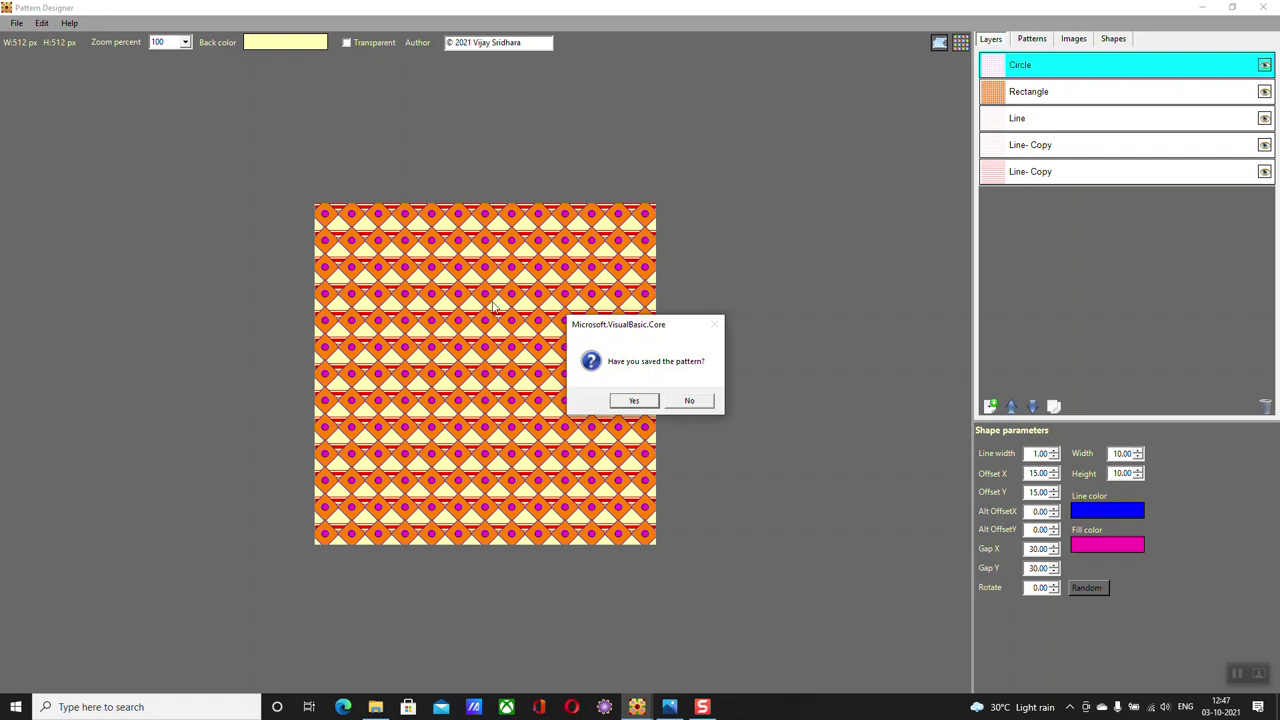
left_click(630, 401)
left_click(622, 376)
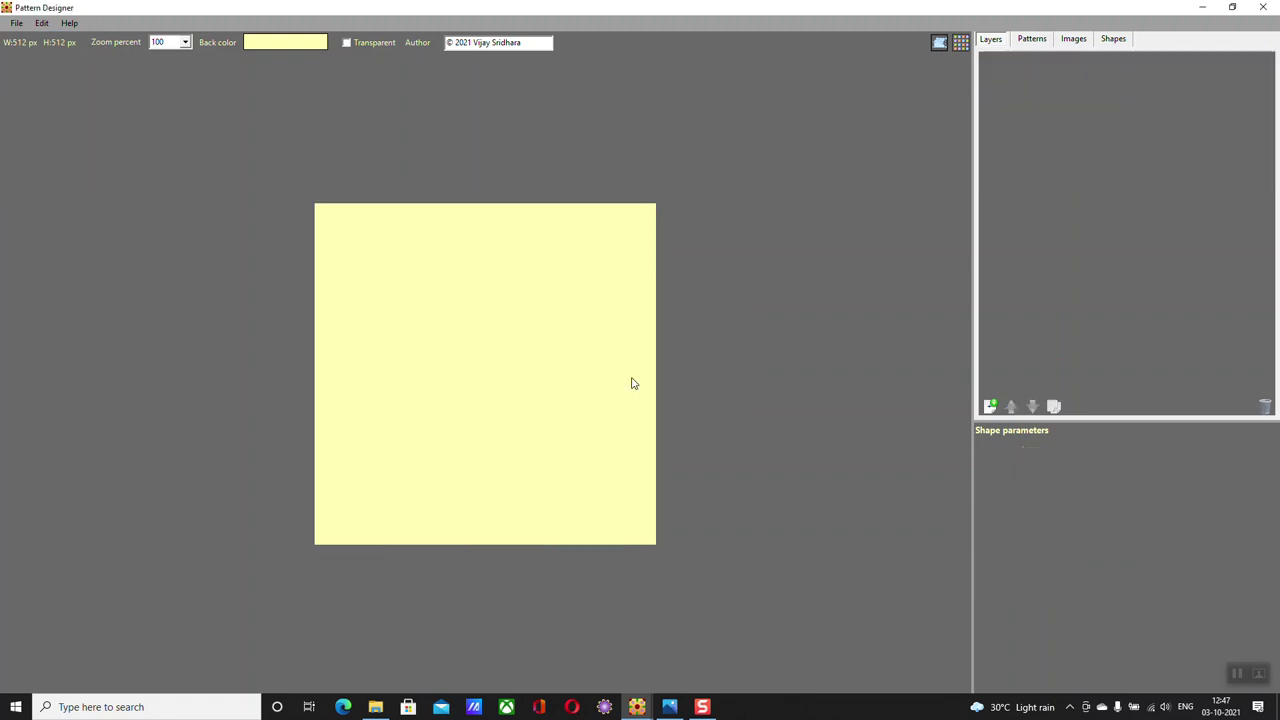
Add the custom xyz shape to the pattern and set its width and height to 40
left_click(1114, 42)
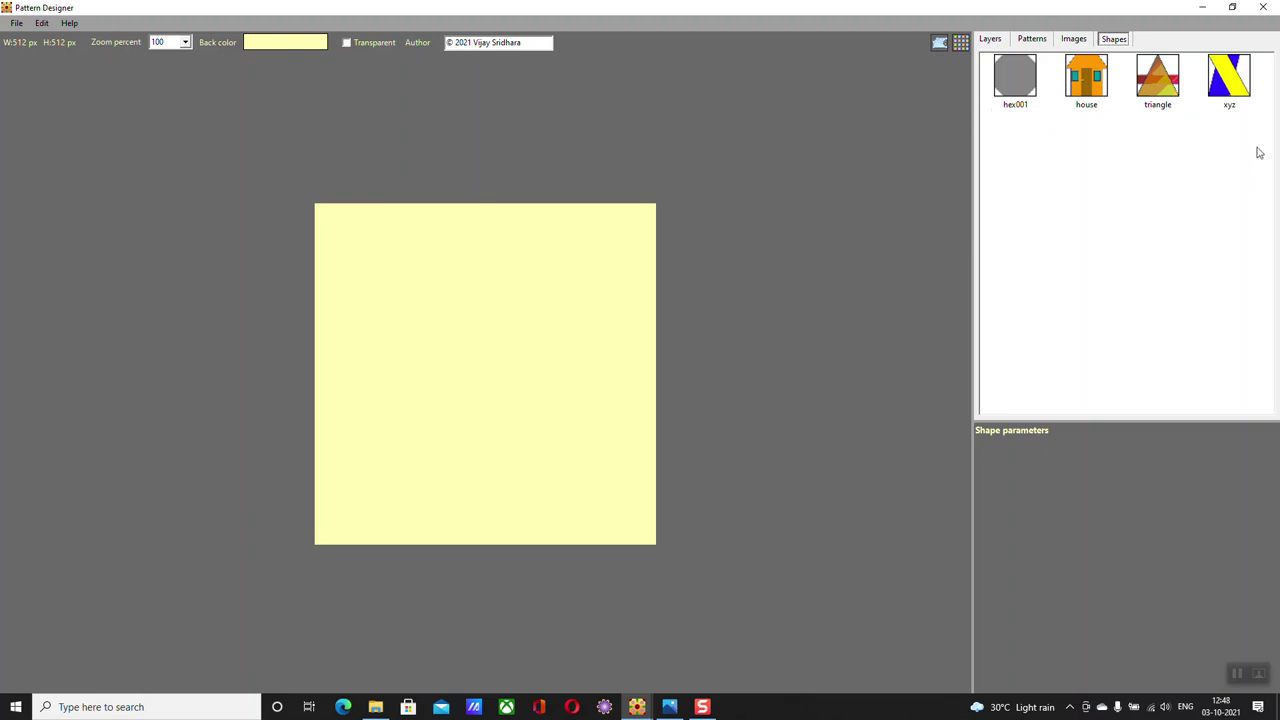
left_click(1237, 99)
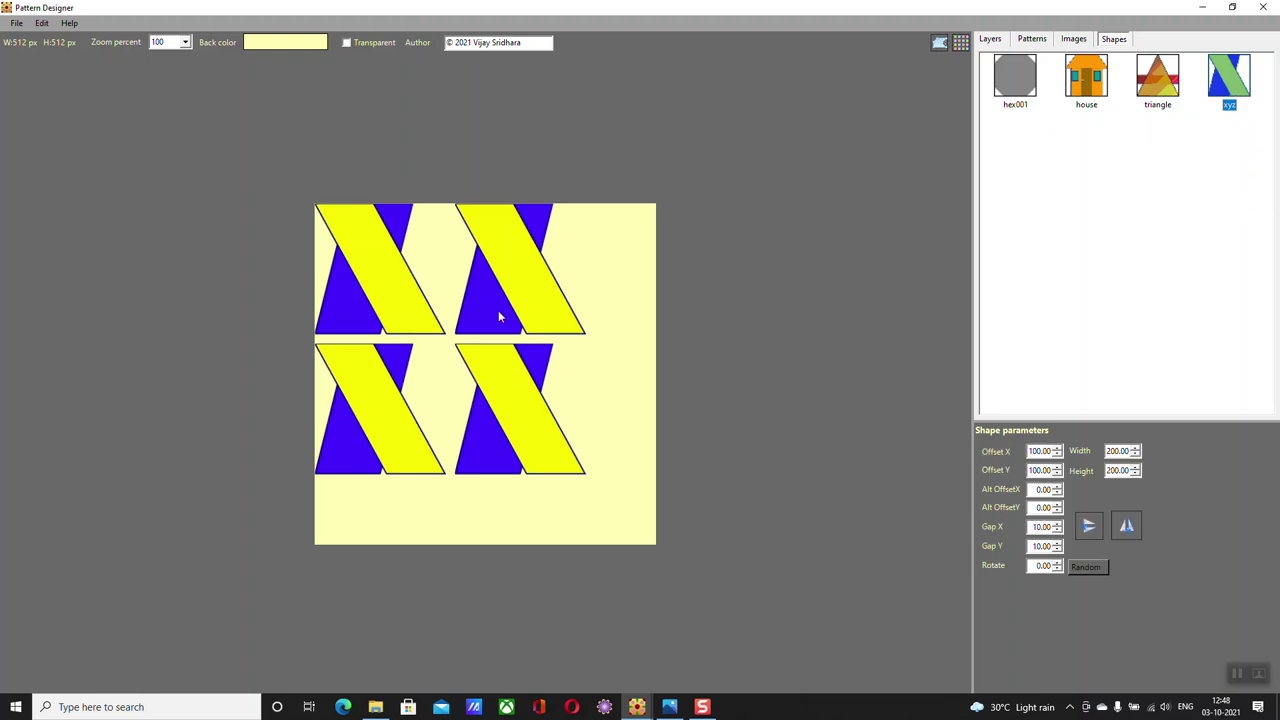
double_click(1117, 451)
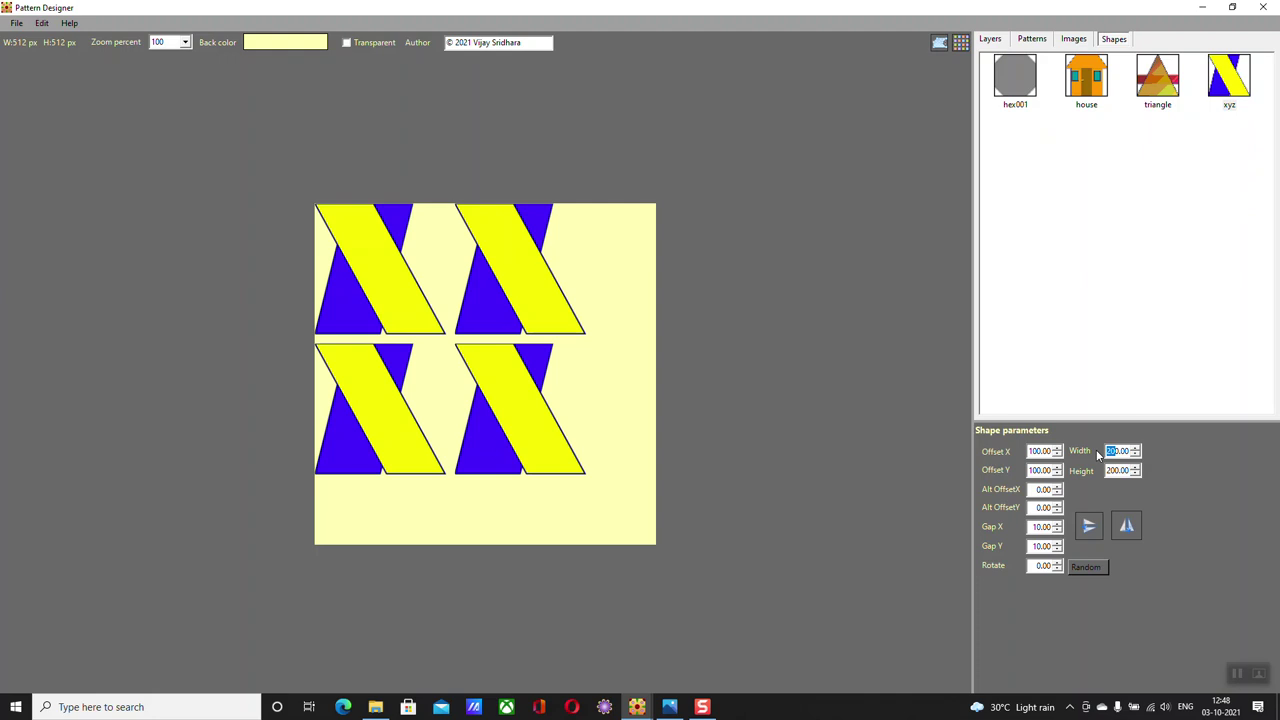
type("40")
key("Tab")
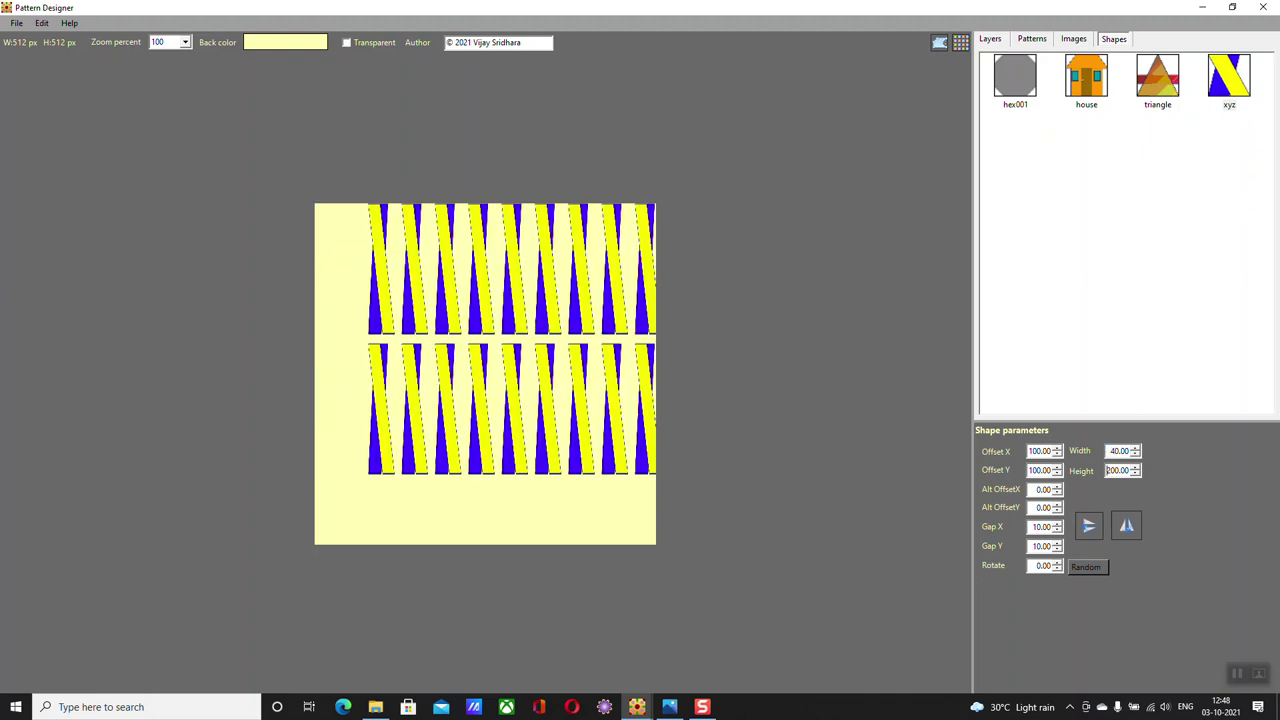
key("Return")
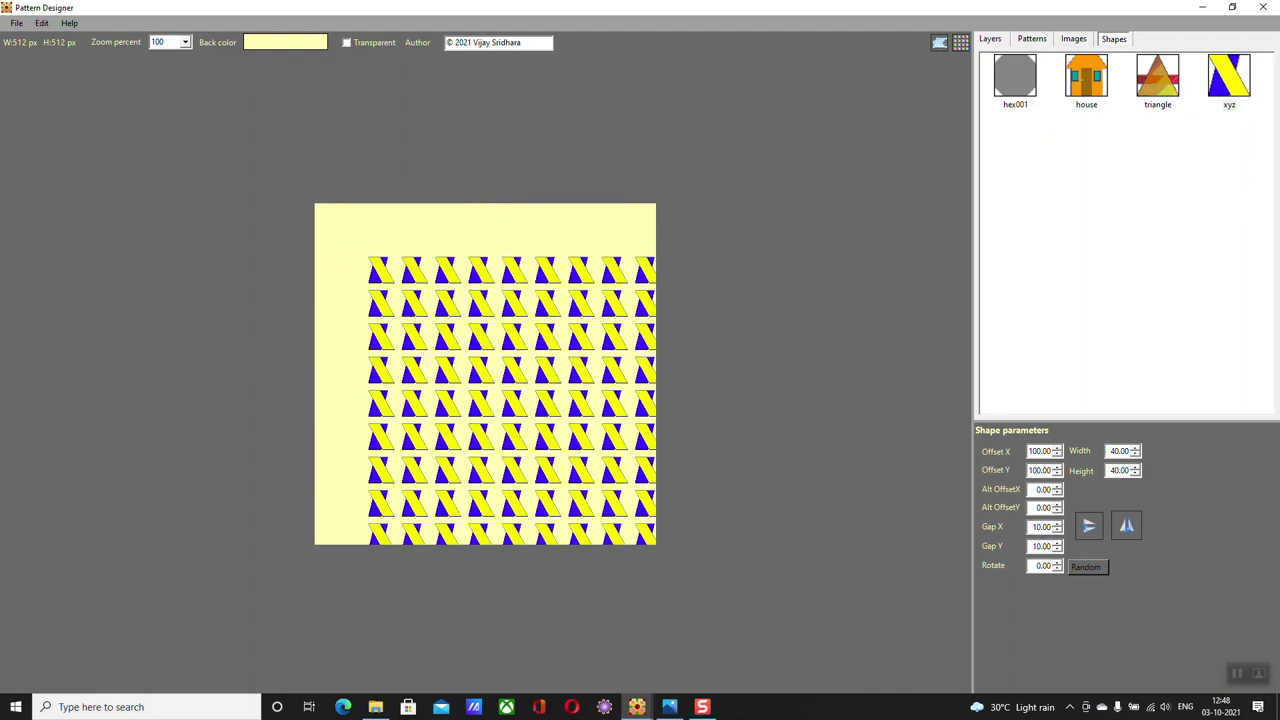
Set the xyz shape's Offset X and Offset Y to 20
left_click_drag(1039, 451, 1025, 489)
type("20")
type("2")
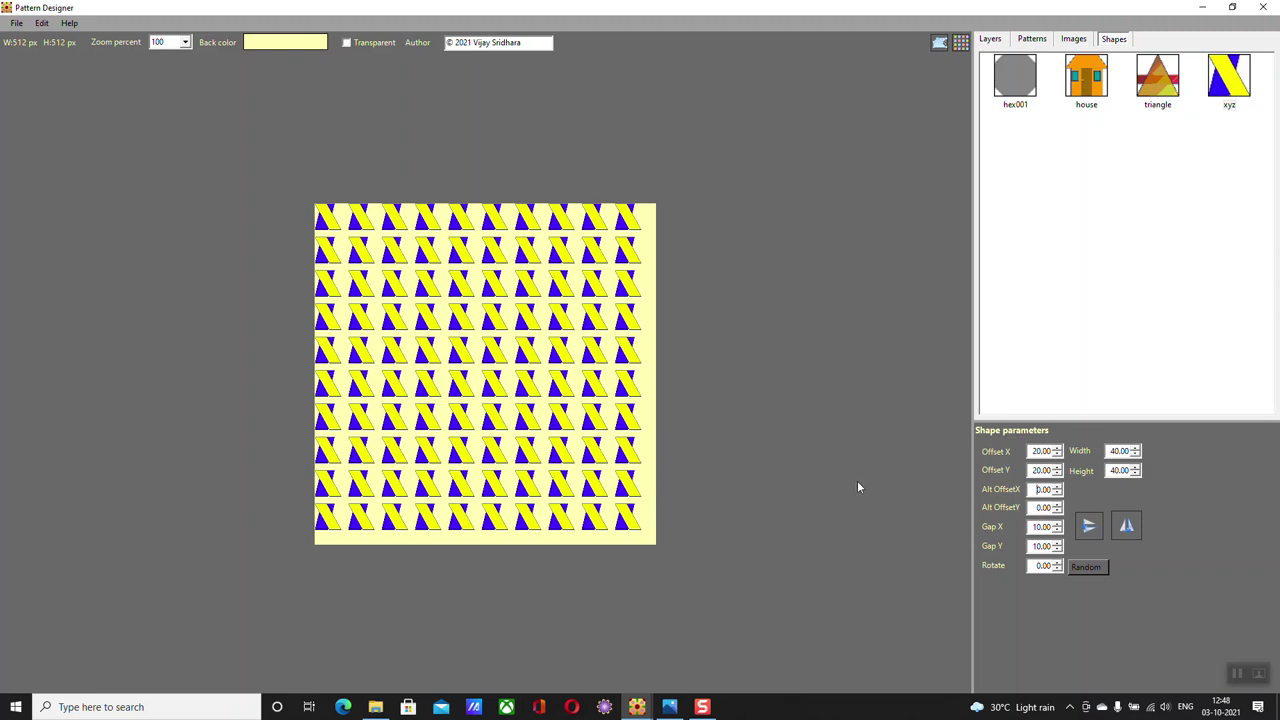
Set the xyz shape's Gap X and Gap Y to 30 and randomize its rotation
left_click(1035, 526)
key("Tab")
key("Tab")
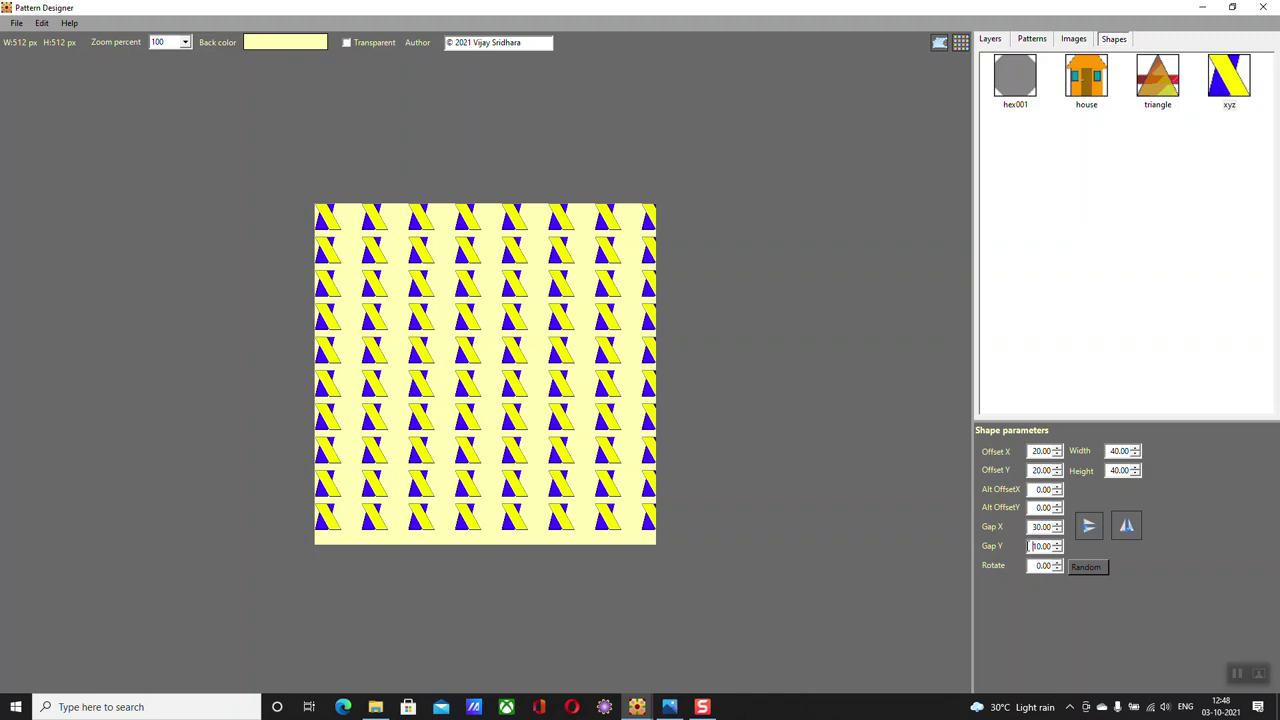
type("30")
key("Tab")
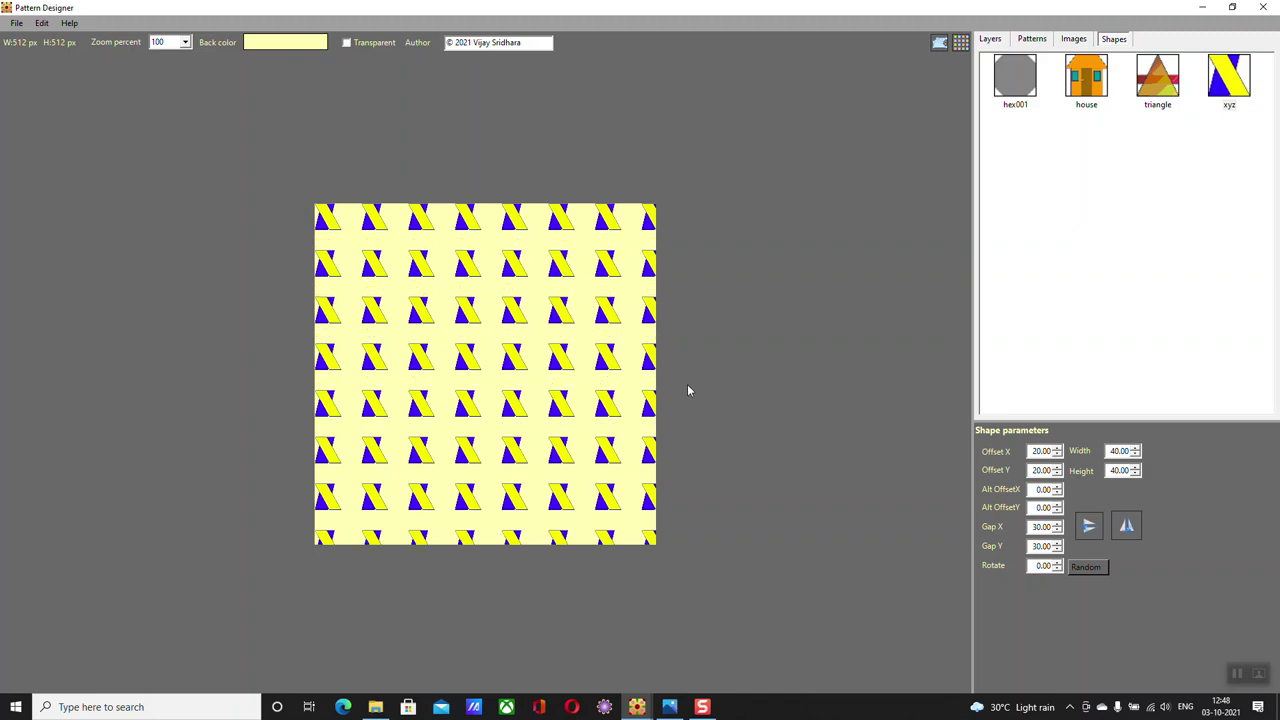
left_click(1096, 571)
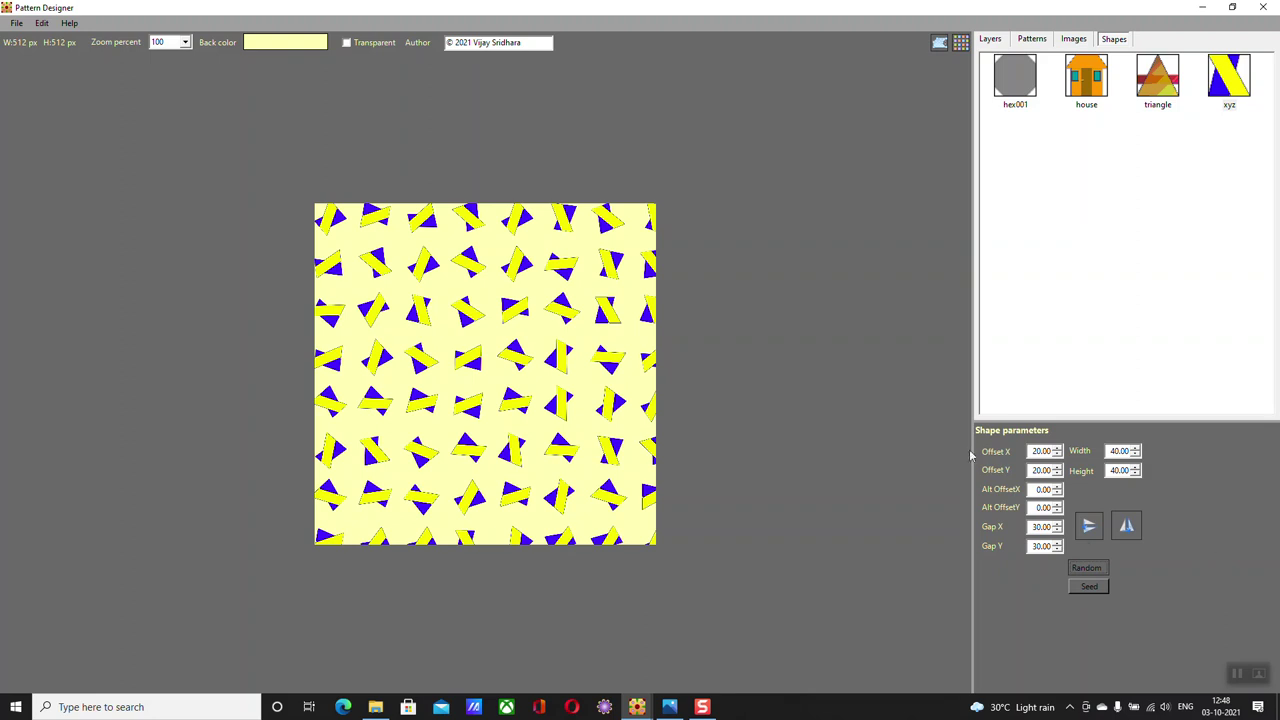
Add a Line layer to the pattern and move it below the xyz layer
left_click(993, 40)
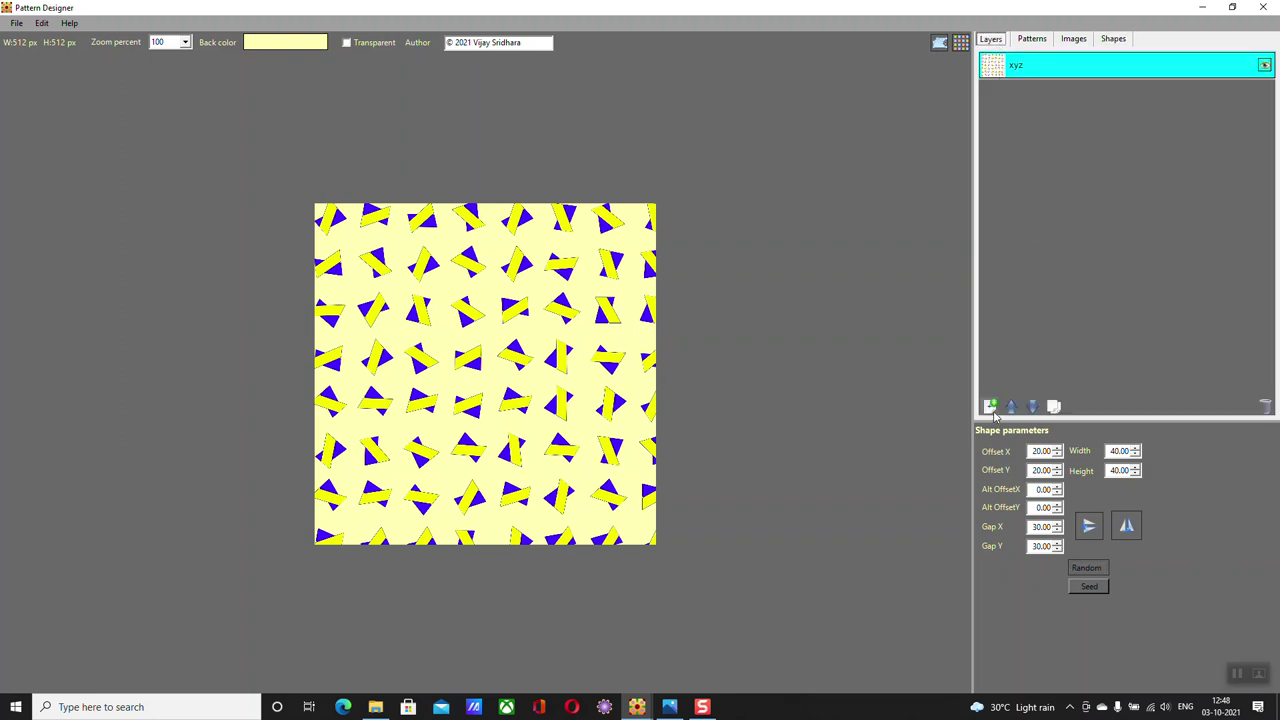
left_click(990, 407)
left_click(614, 388)
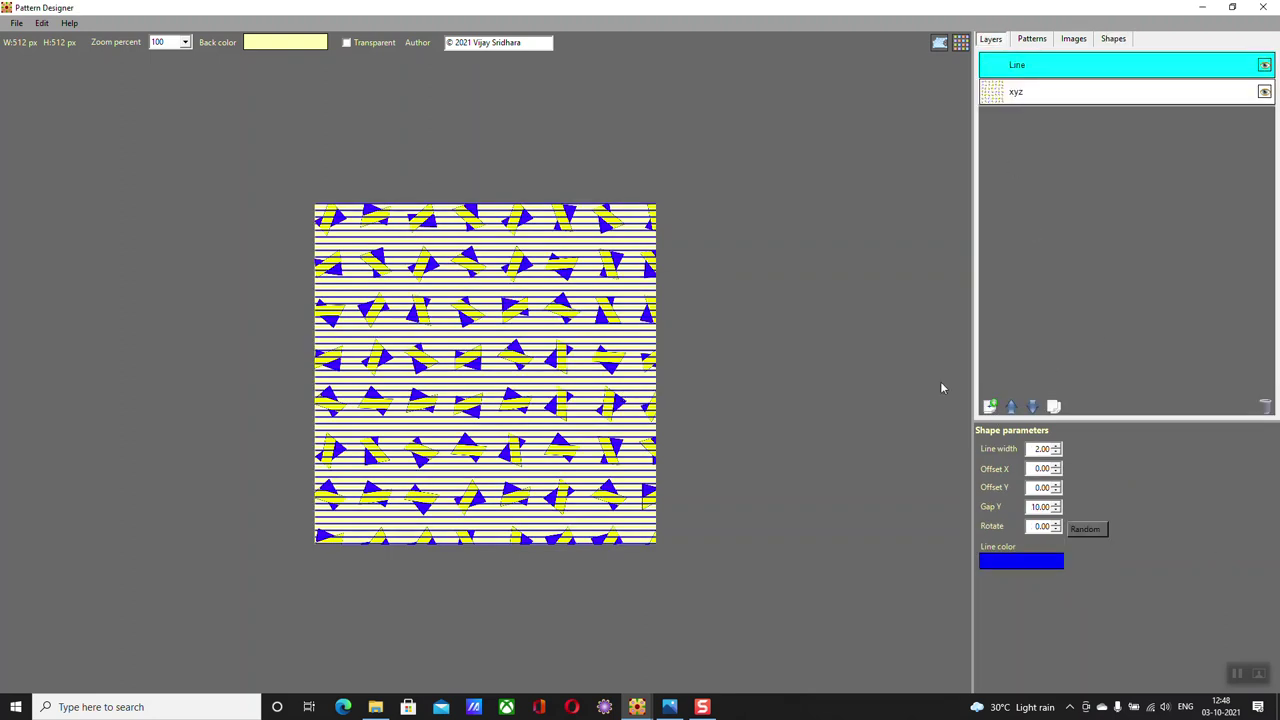
left_click(1033, 406)
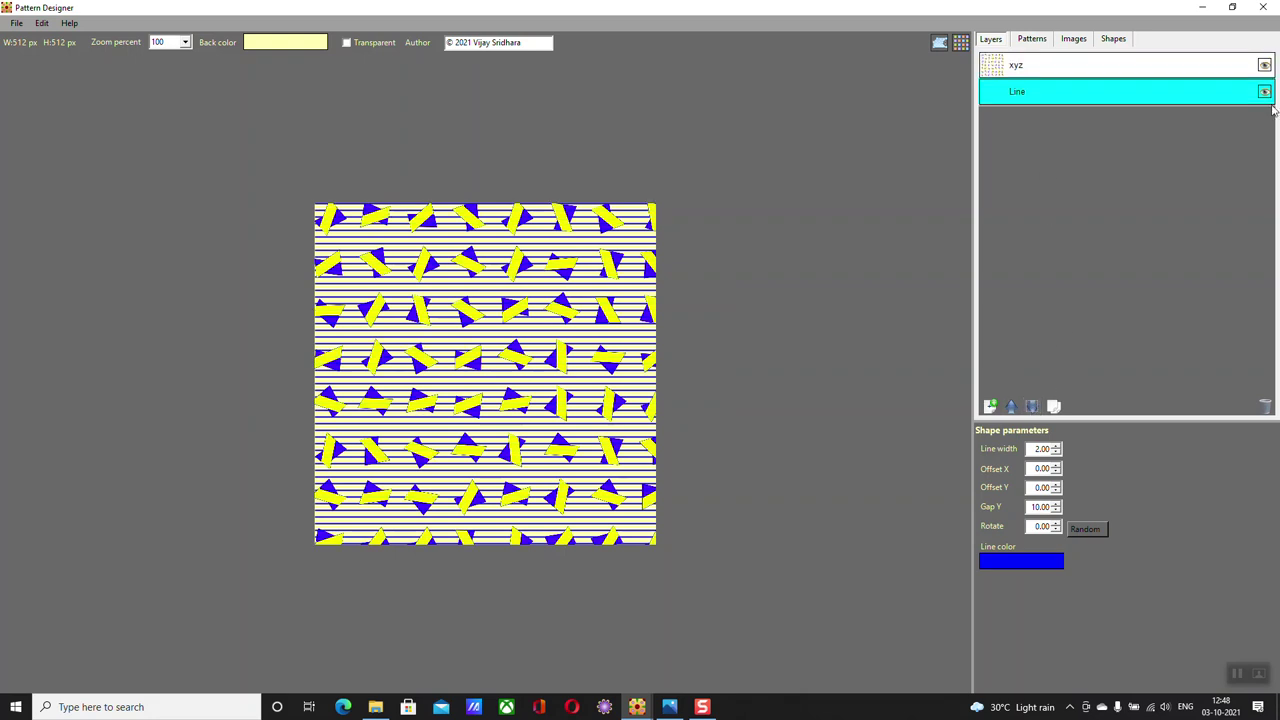
Set the Line layer's line width to 1
double_click(1036, 449)
type("1")
key("Tab")
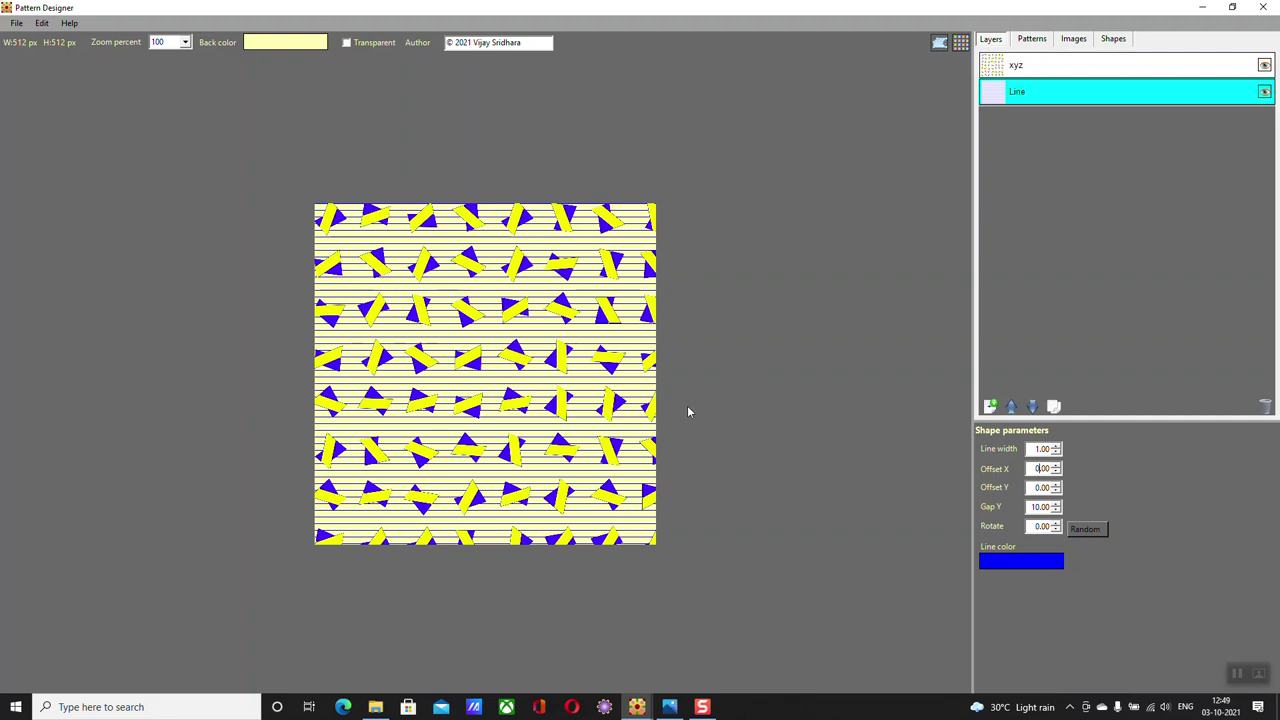
Change the pattern's back color to brown from the basic colors
left_click(306, 44)
left_click(598, 258)
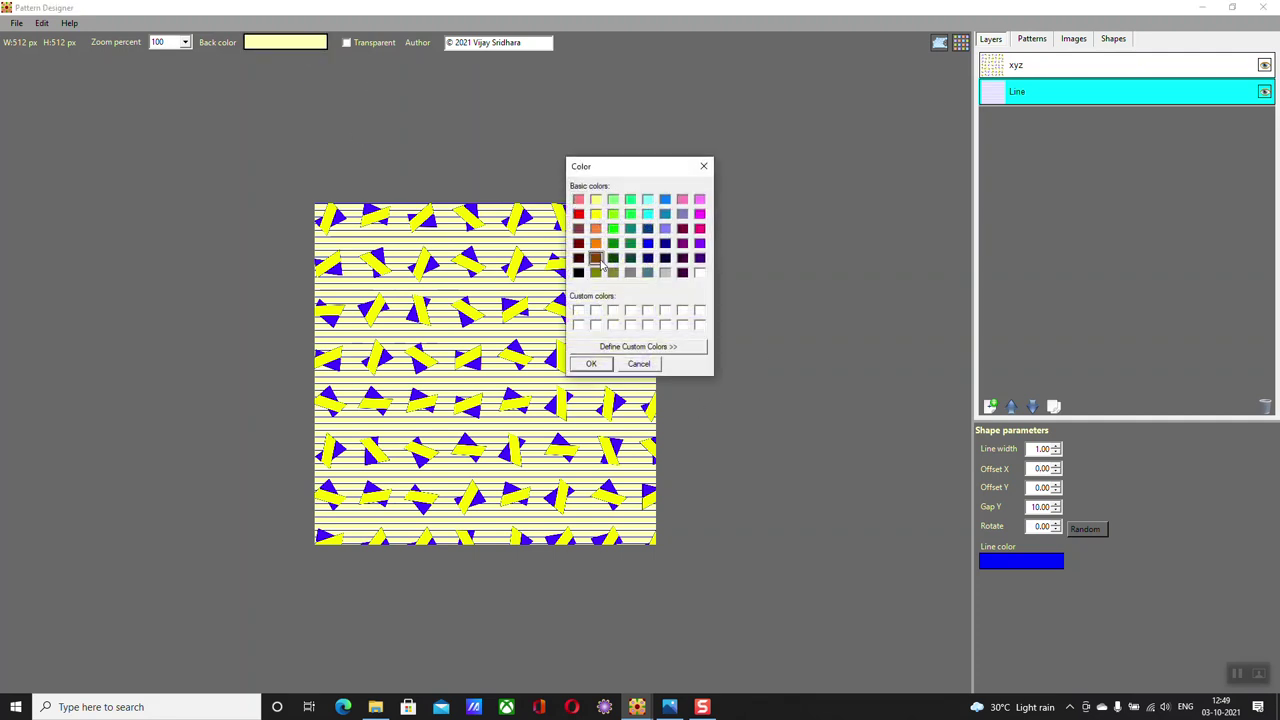
left_click(591, 363)
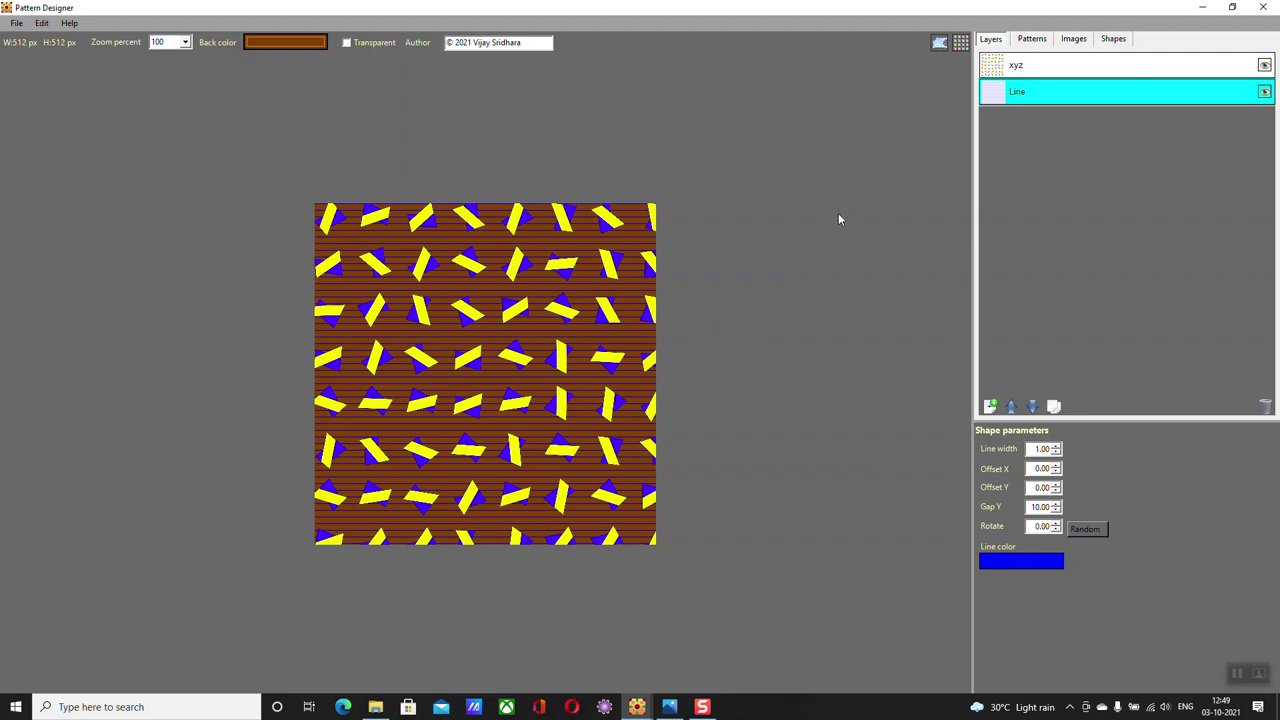
Open the pattern in a maximized Seamless editor and set the tile preview zoom to 75
left_click(939, 42)
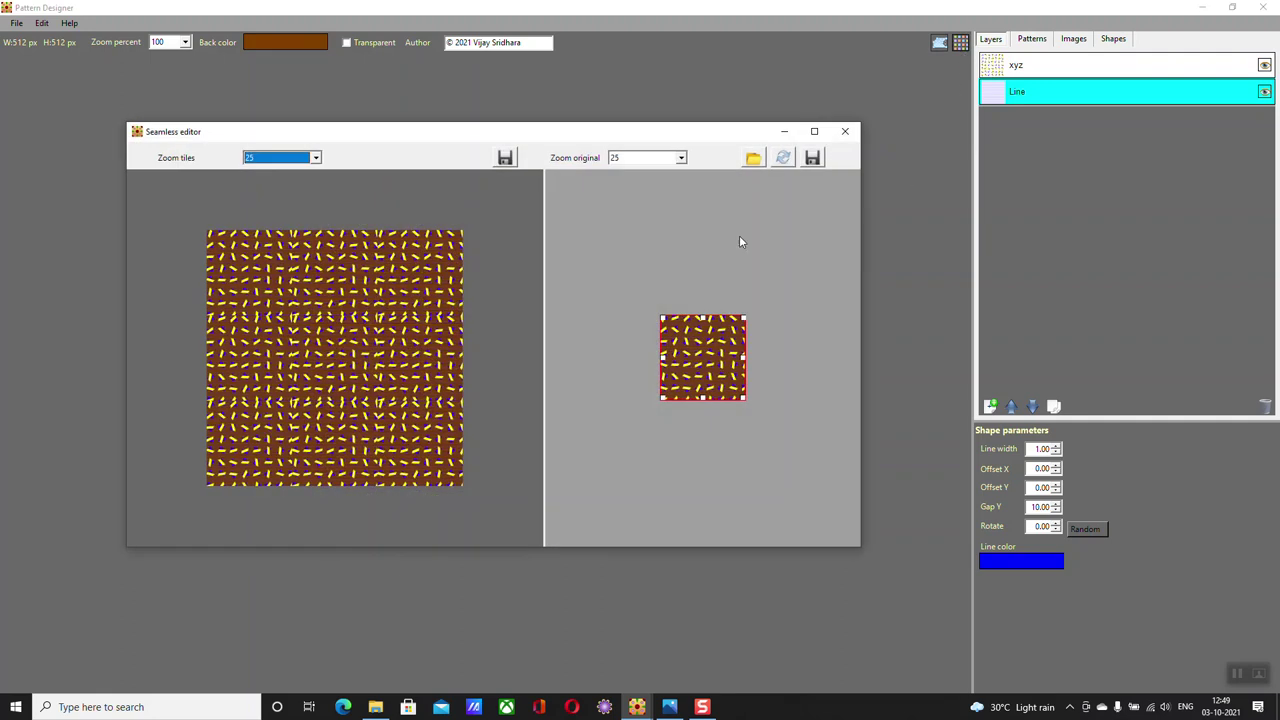
left_click(814, 132)
left_click(140, 33)
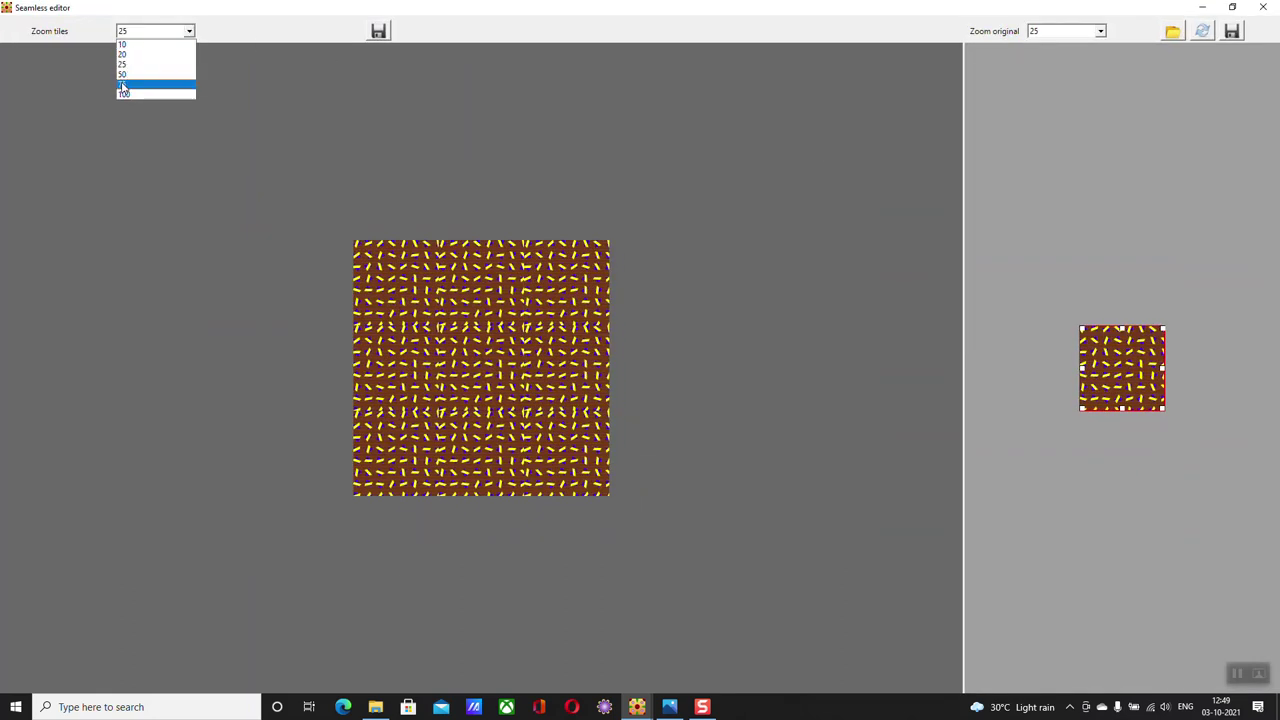
left_click(126, 89)
Widen the original pattern's pane and set the original's zoom to 100
left_click(1066, 31)
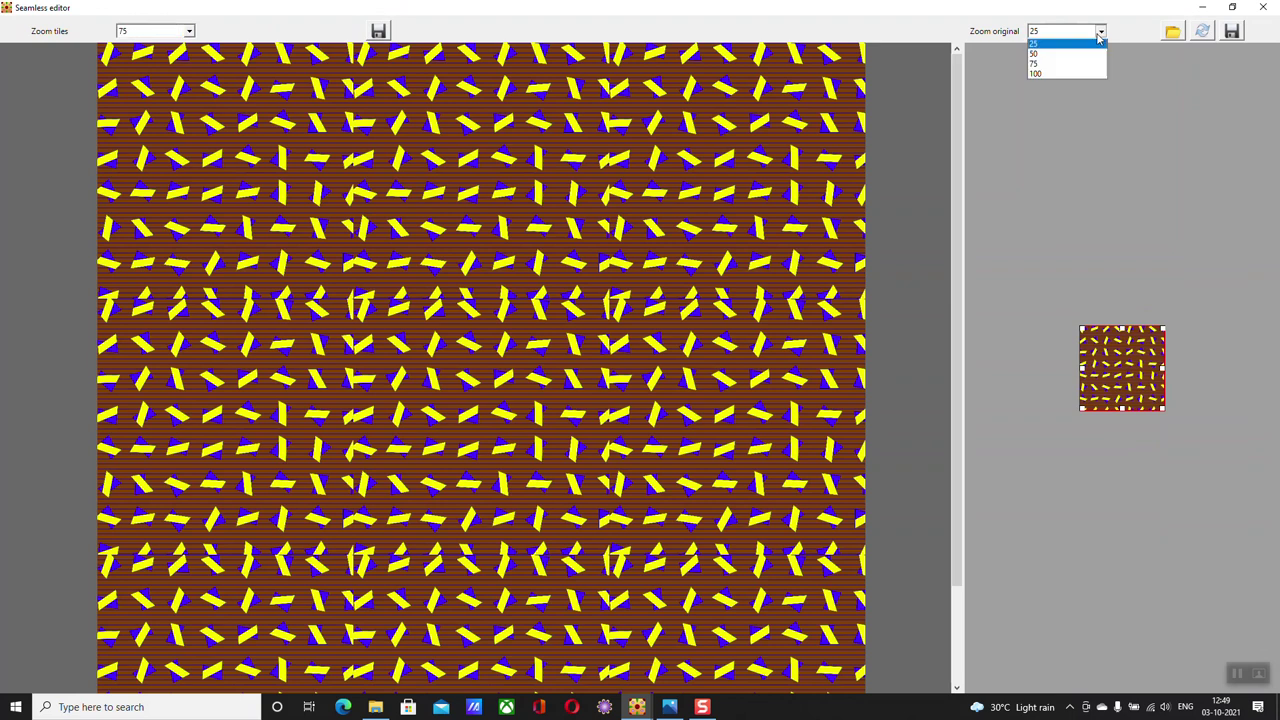
left_click(1066, 58)
left_click_drag(962, 312, 884, 309)
left_click(1003, 31)
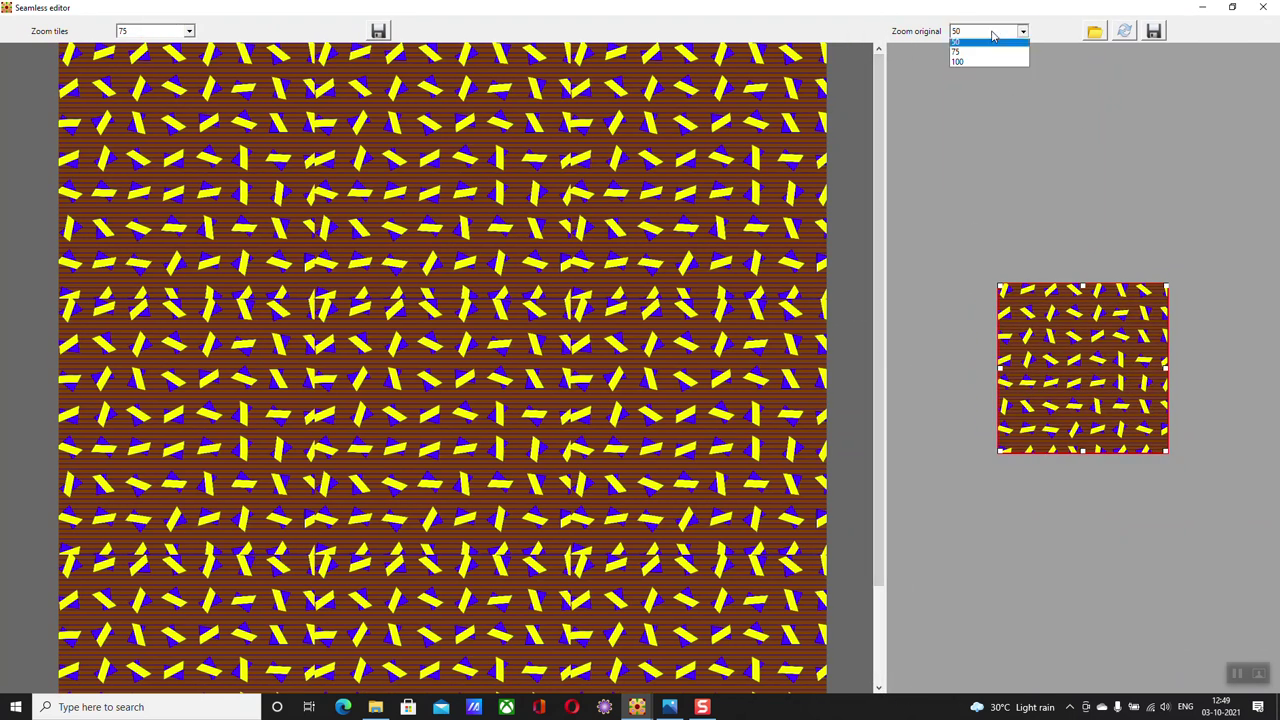
left_click(1000, 91)
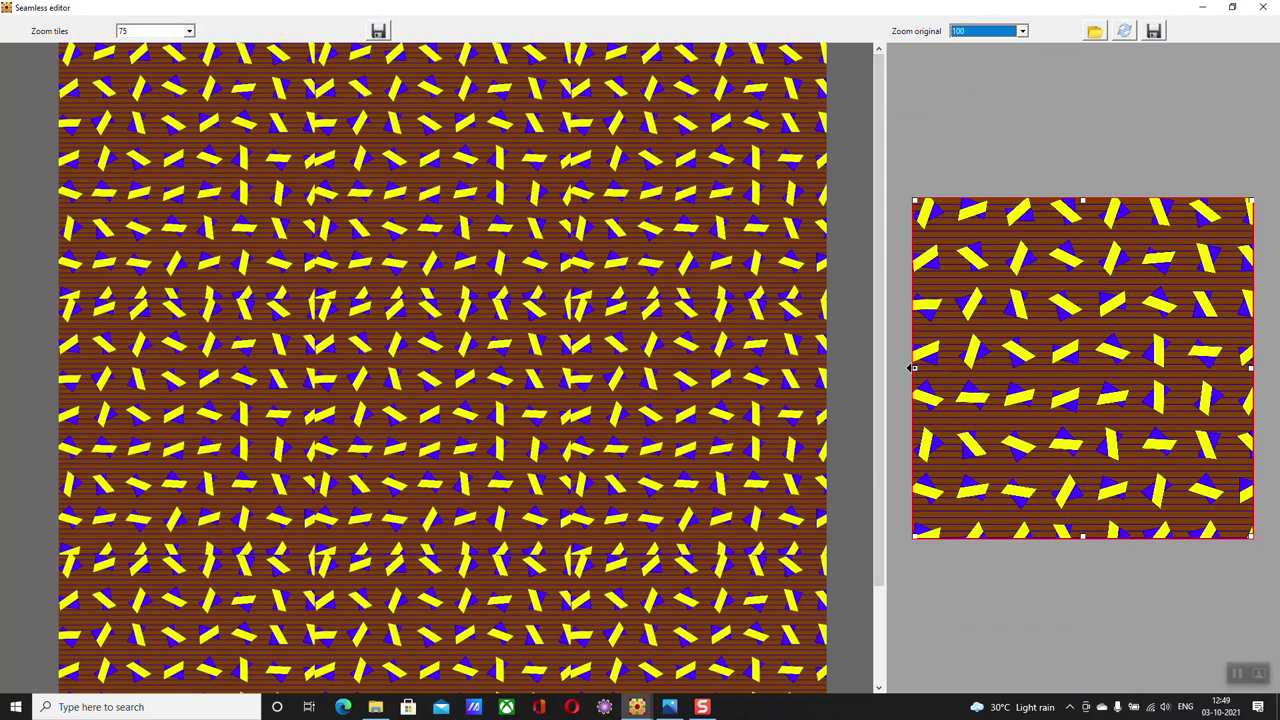
Crop the original's sides so the tile starts between the first two shape columns and ends between the last two
left_click_drag(912, 368, 914, 368)
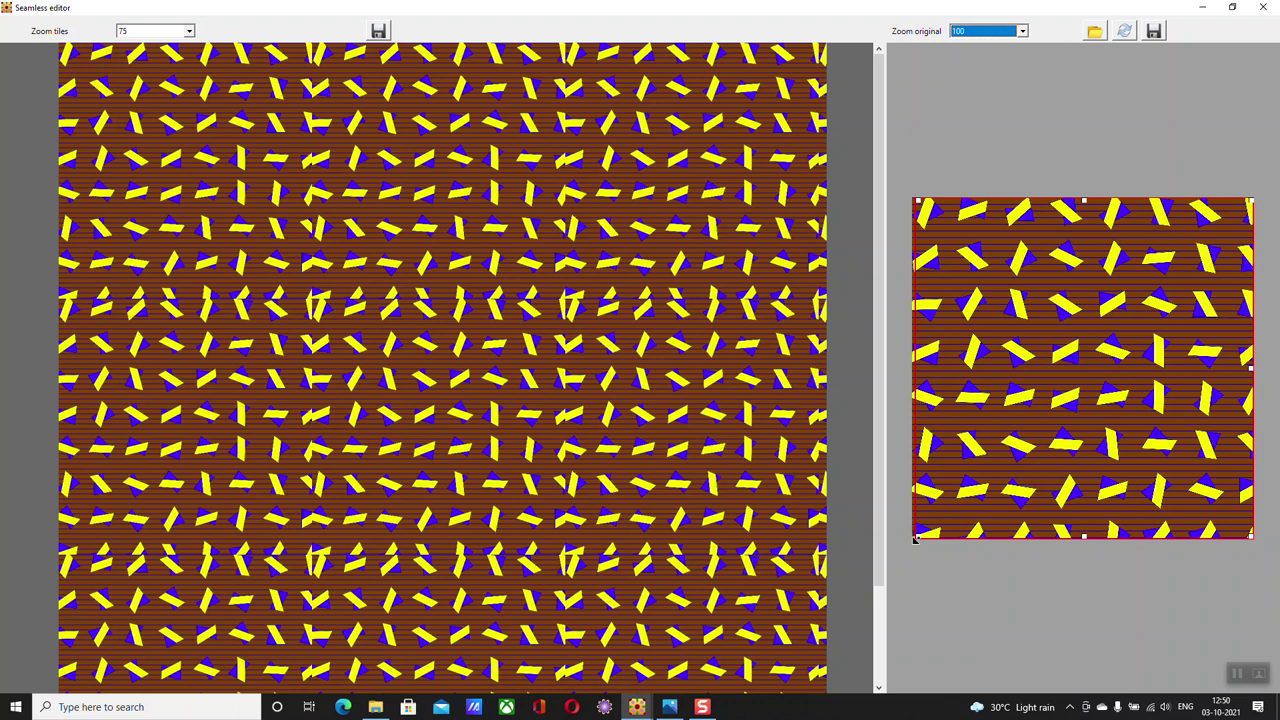
left_click_drag(914, 537, 926, 537)
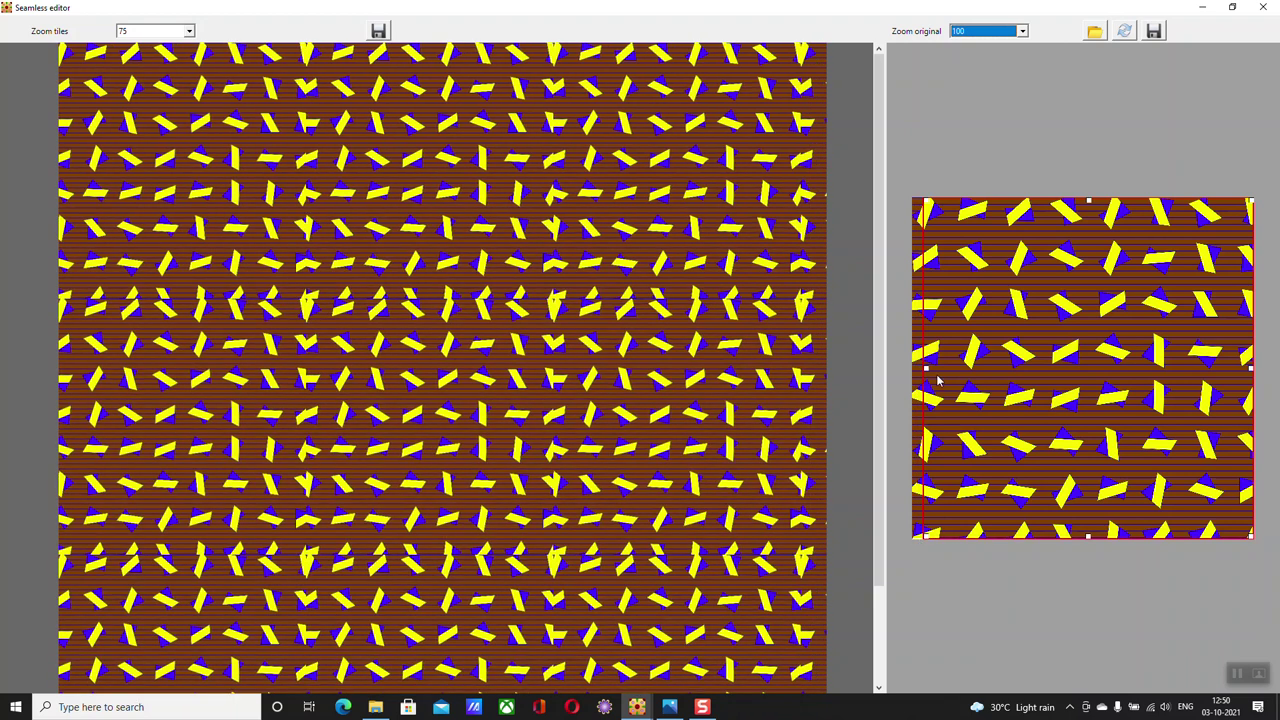
left_click_drag(927, 371, 949, 370)
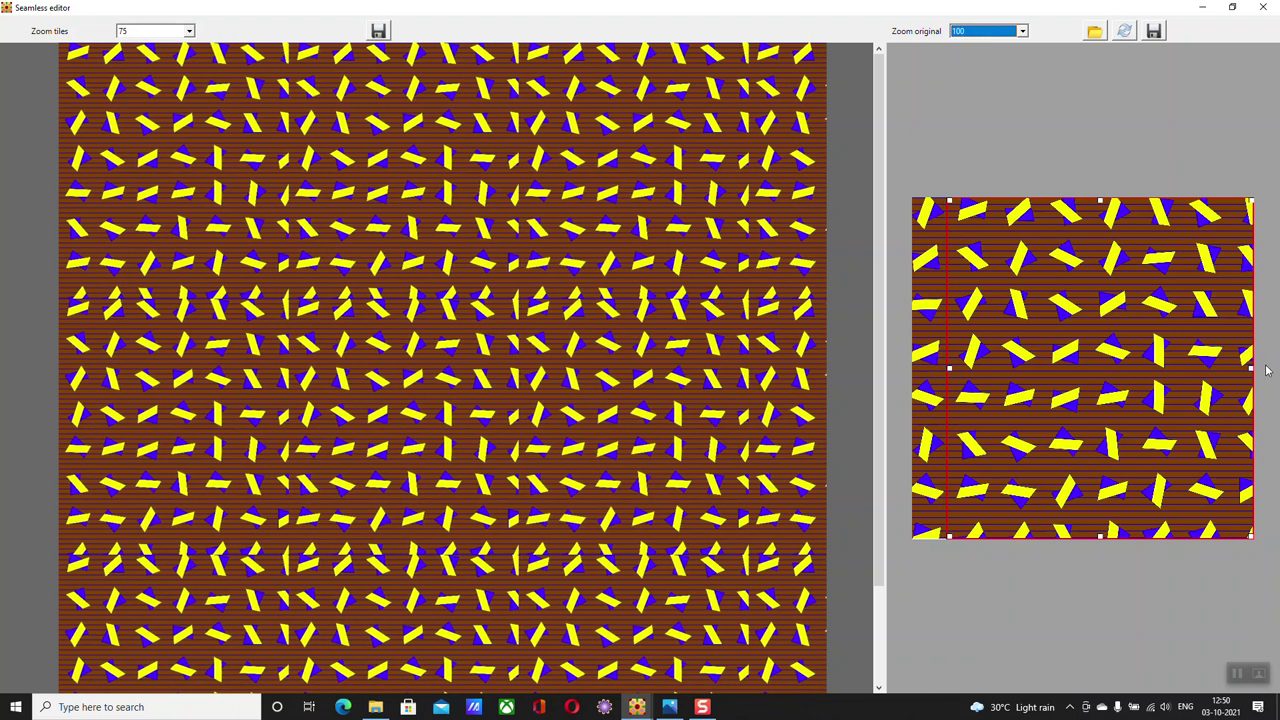
left_click_drag(1252, 370, 1226, 369)
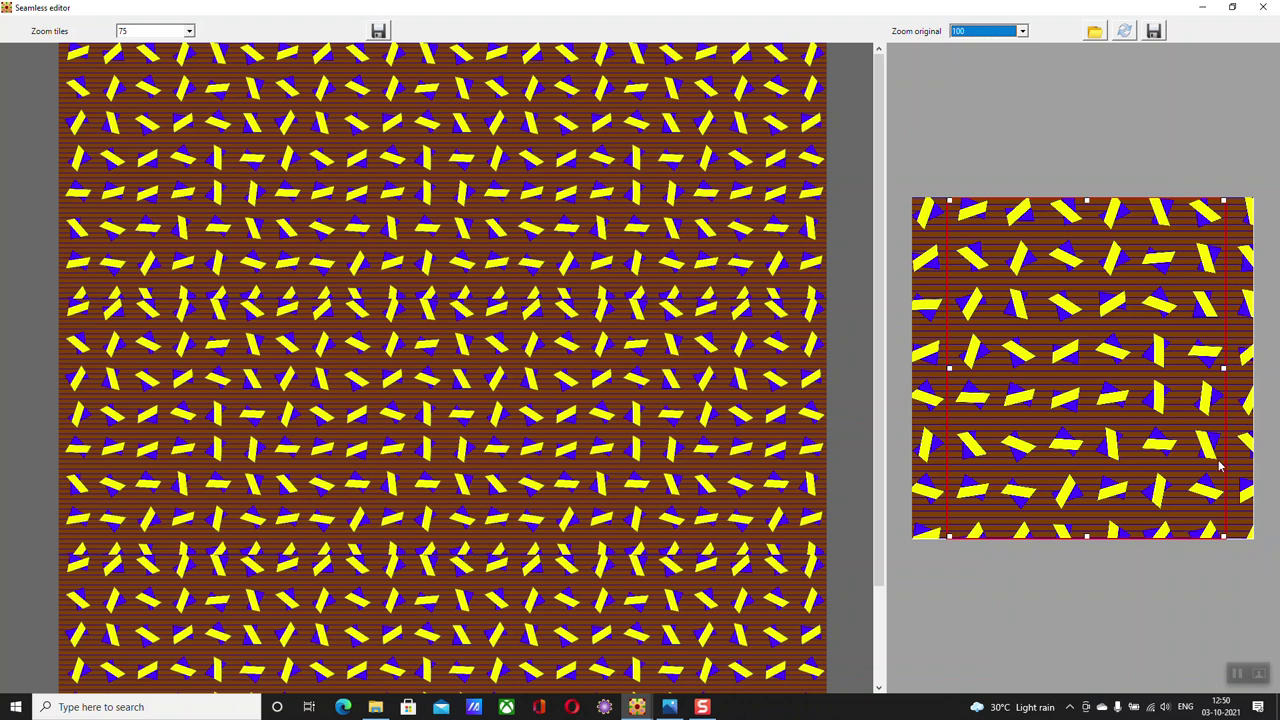
Crop the original's upper and lower edges to the gaps inside its first and last shape rows, then close the Seamless editor
left_click_drag(1086, 537, 1085, 538)
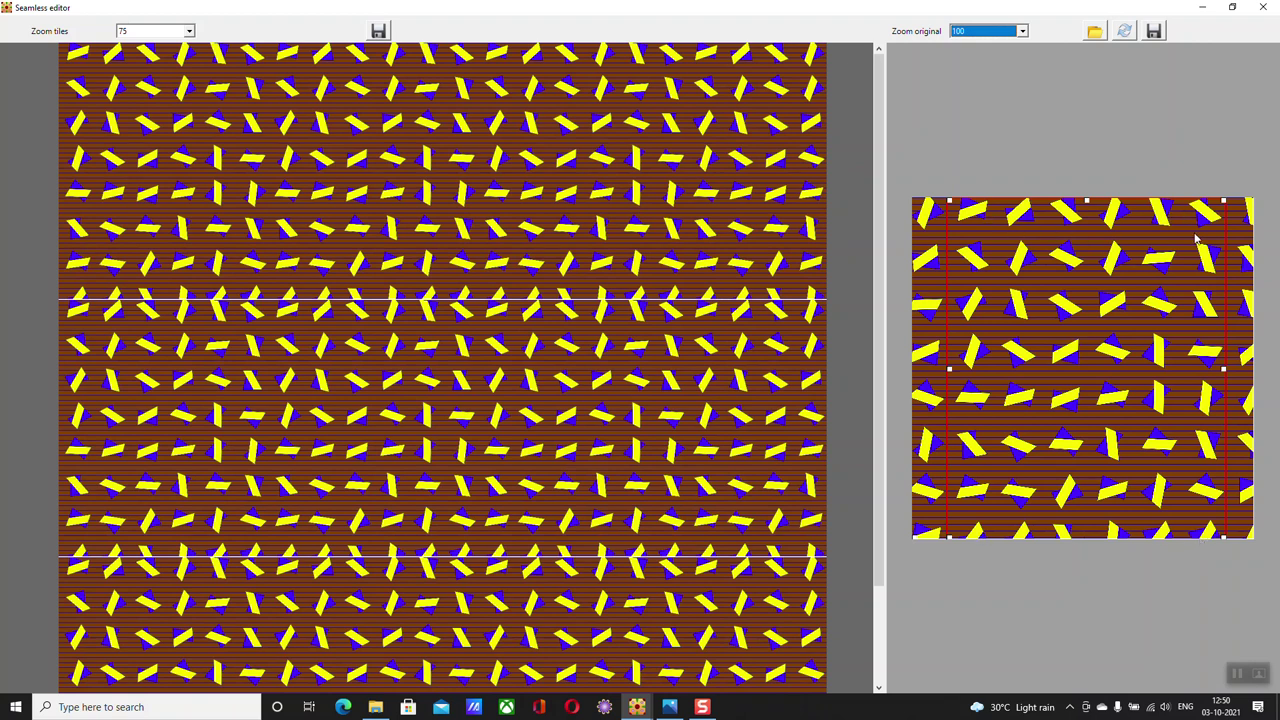
left_click_drag(1086, 201, 1071, 232)
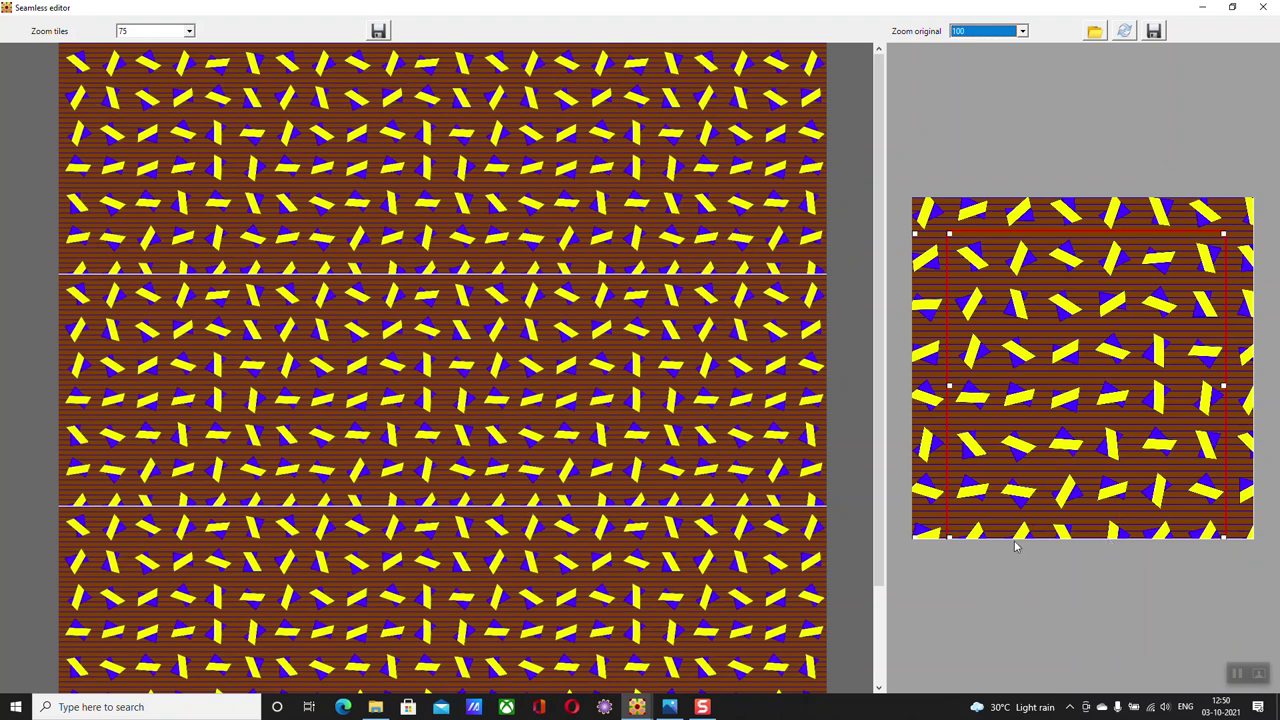
left_click_drag(946, 541, 946, 537)
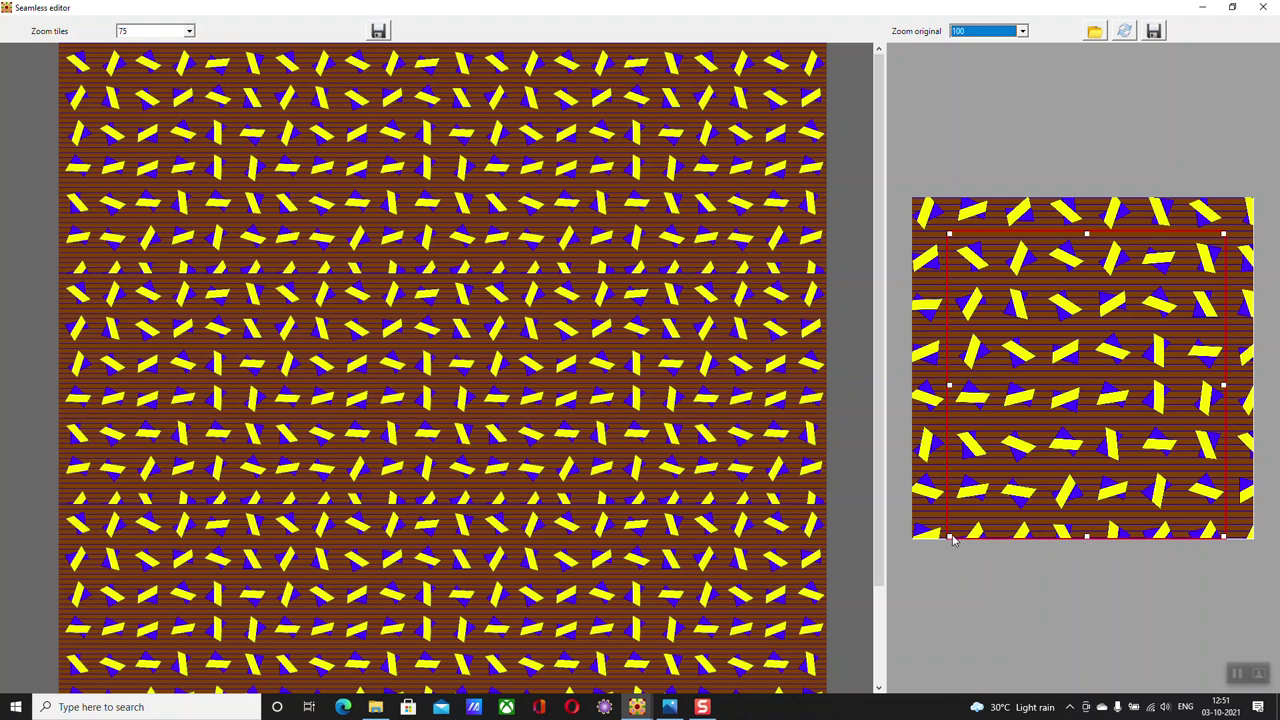
left_click_drag(1086, 538, 1085, 511)
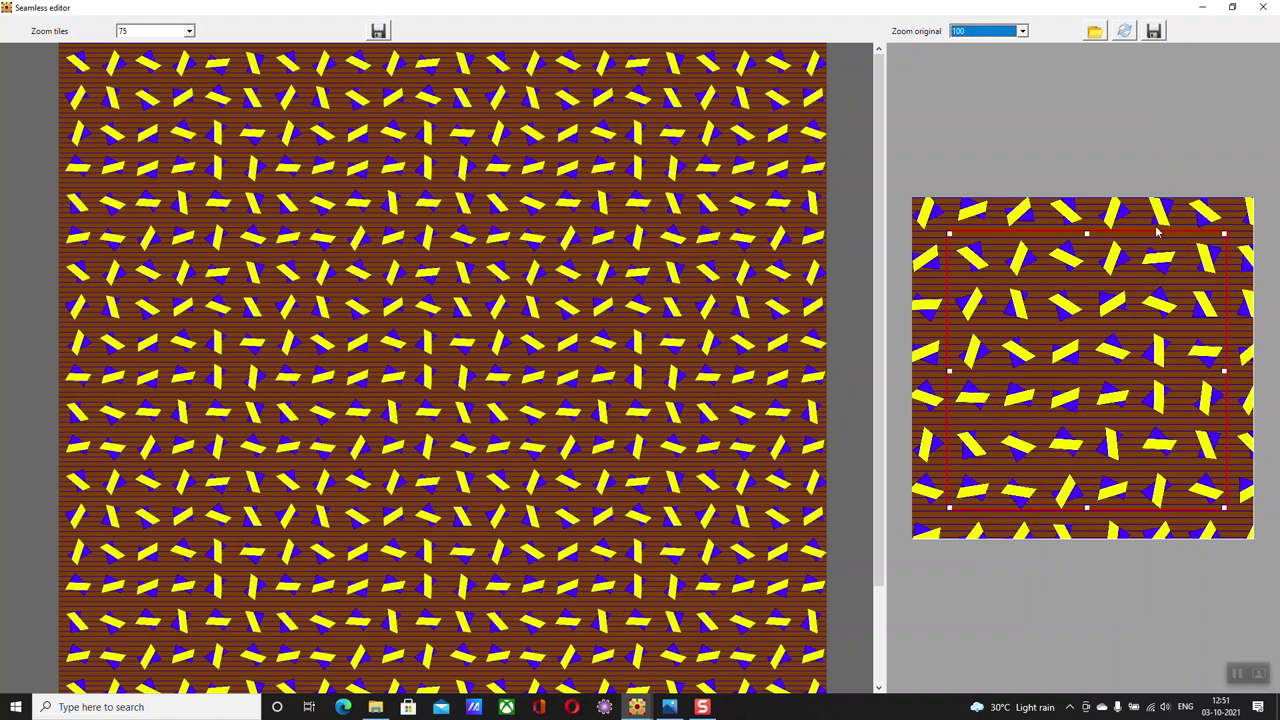
left_click(1264, 8)
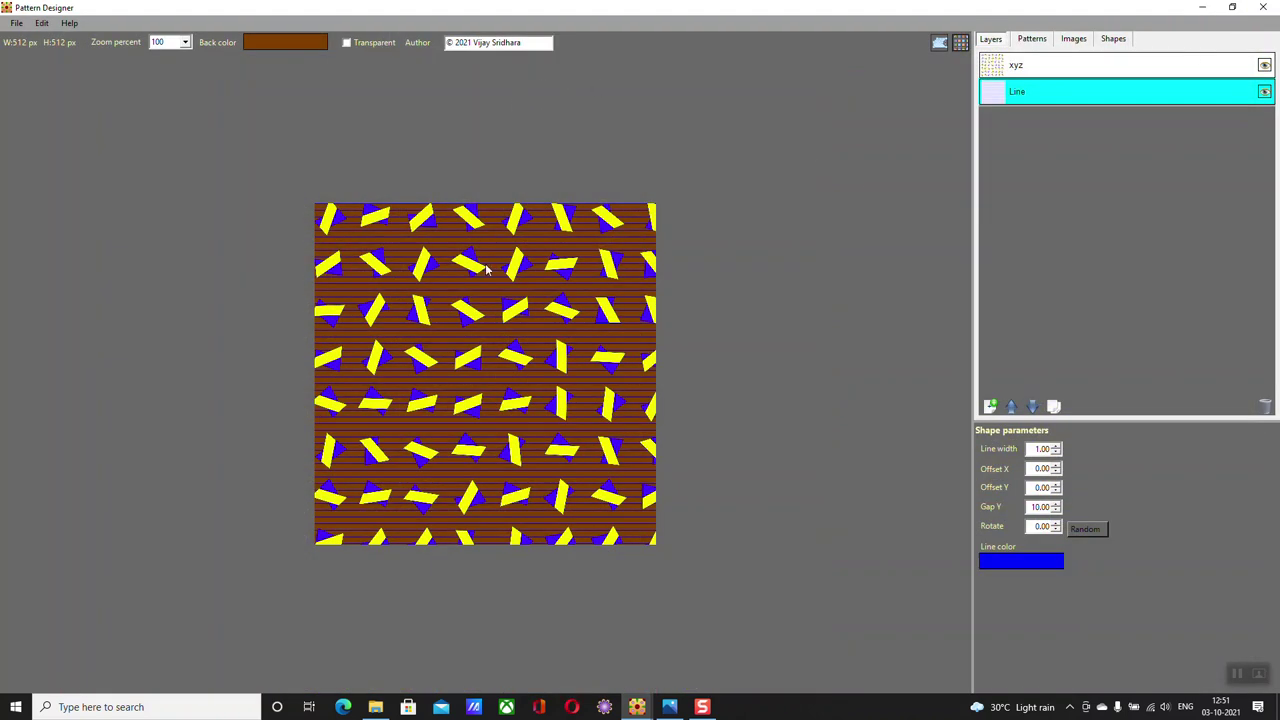
left_click(17, 23)
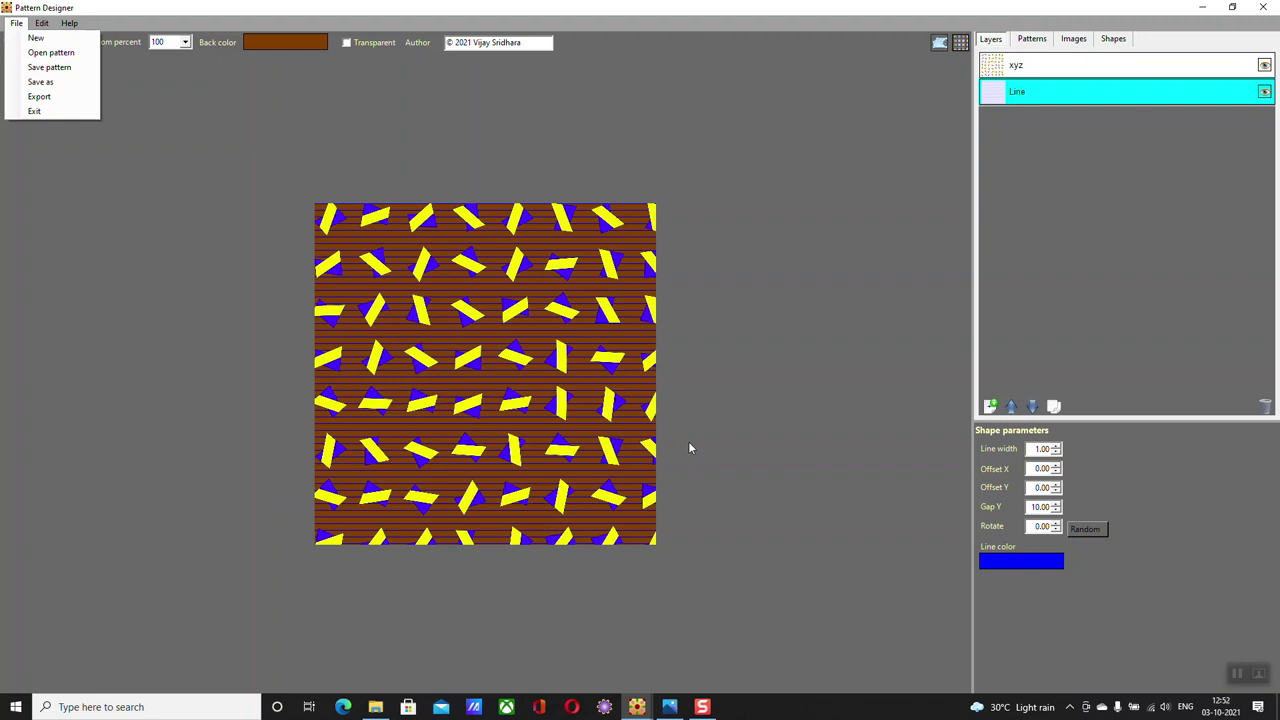
left_click(1044, 102)
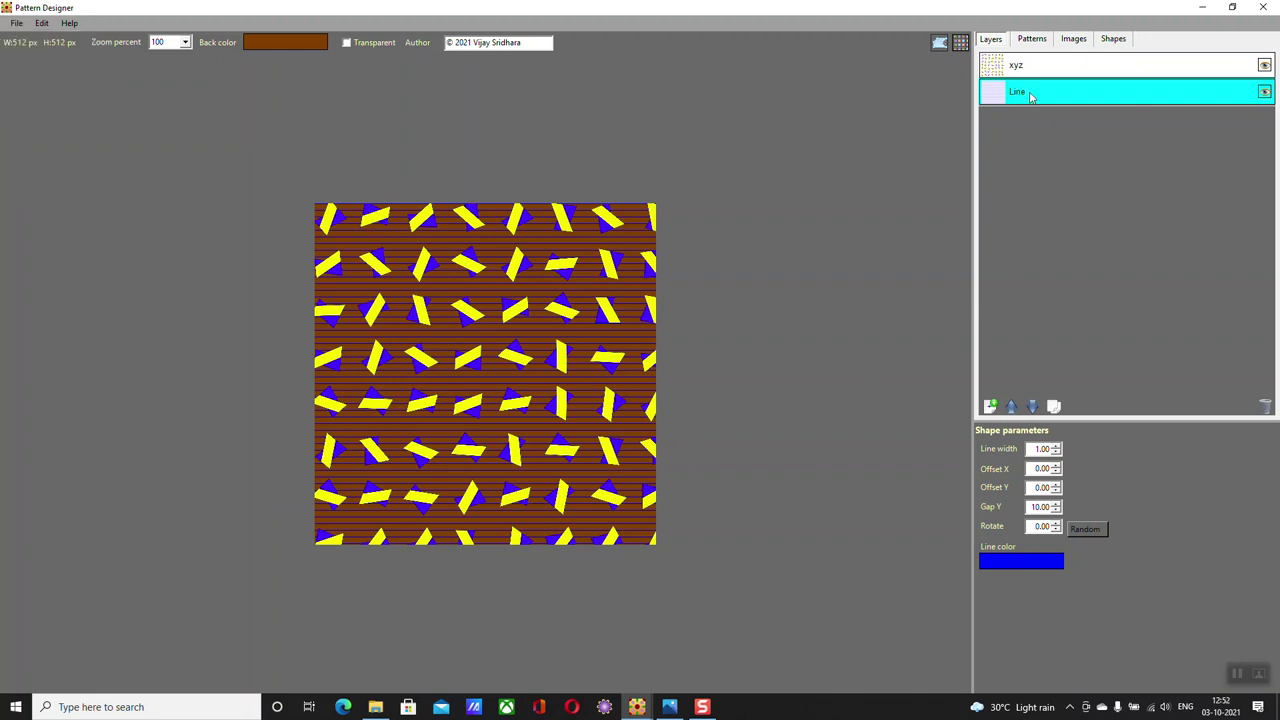
Start adding a new layer to the pattern with the shape type Image
left_click(990, 406)
left_click(694, 317)
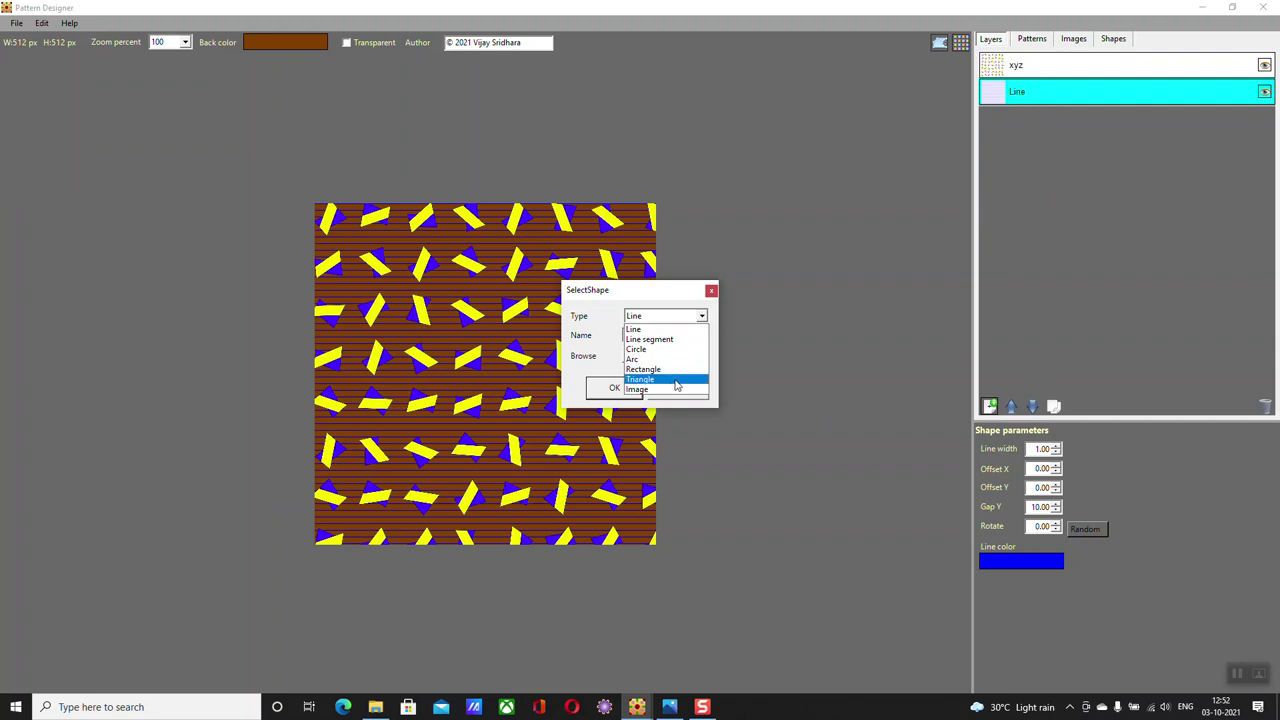
left_click(674, 393)
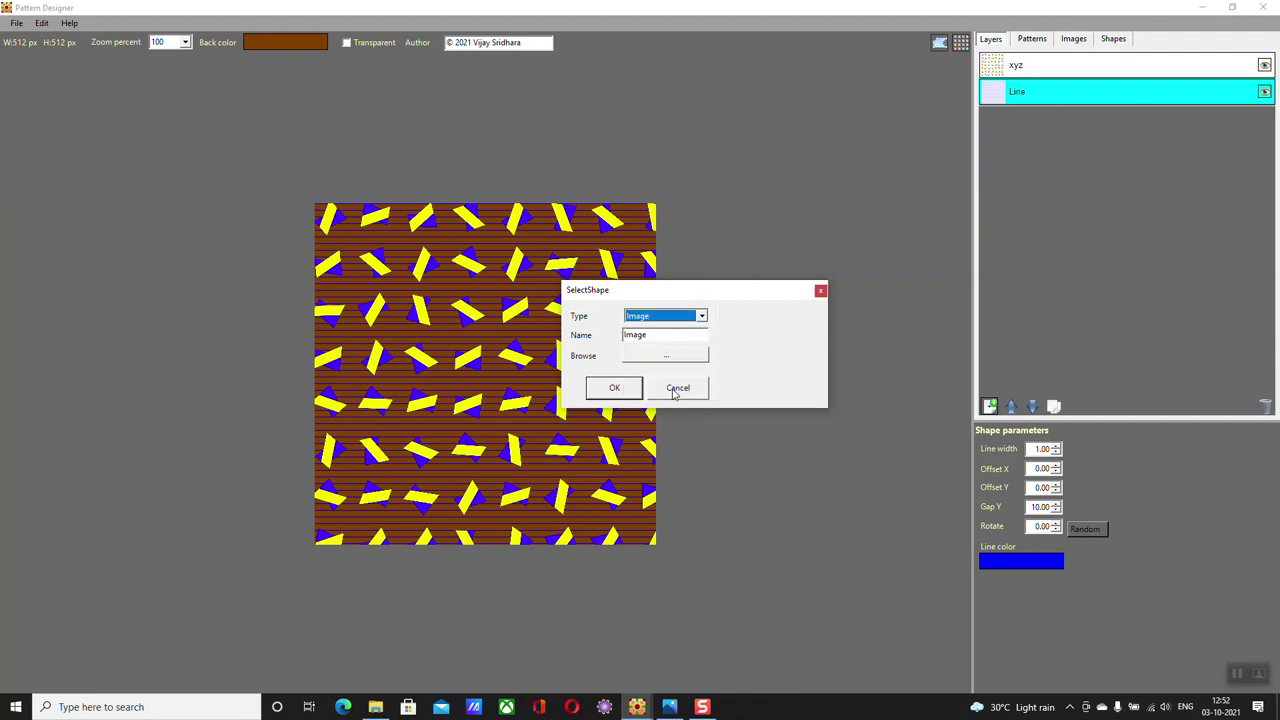